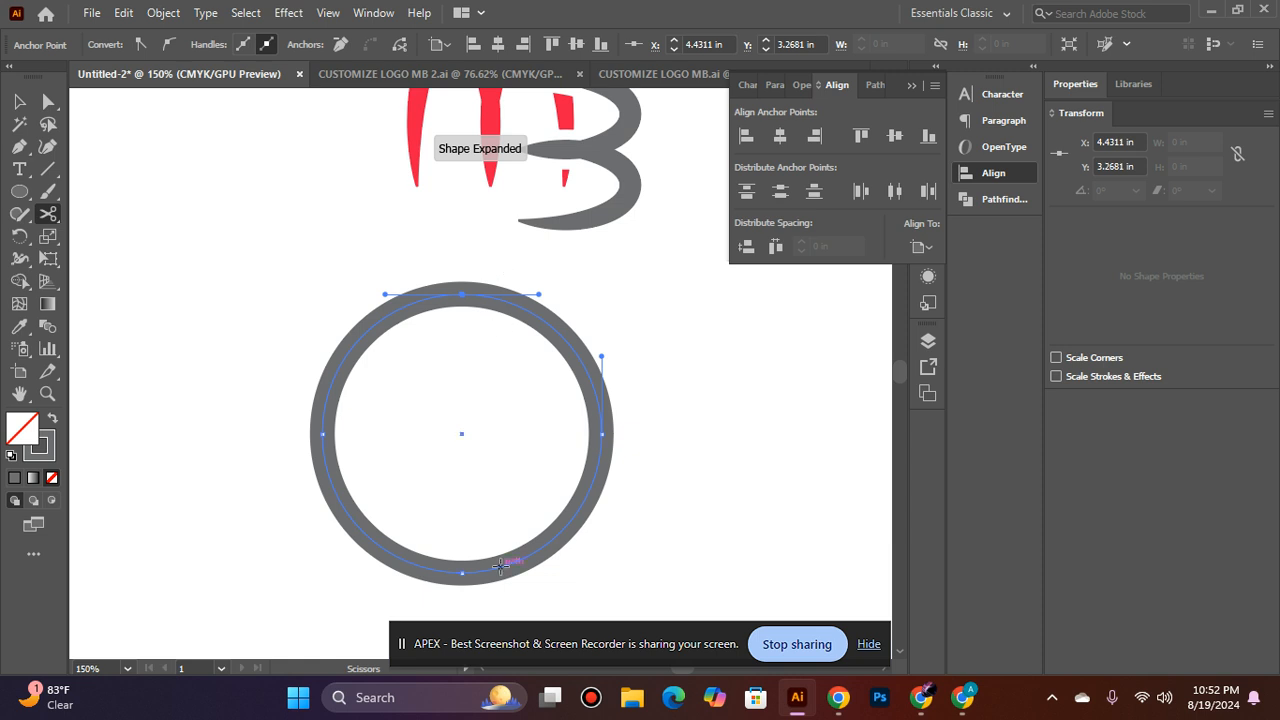
Cut the ring at its bottom anchor and delete the left half, keeping the right half-circle
{"action": "left_click", "coordinate": [461, 575]}
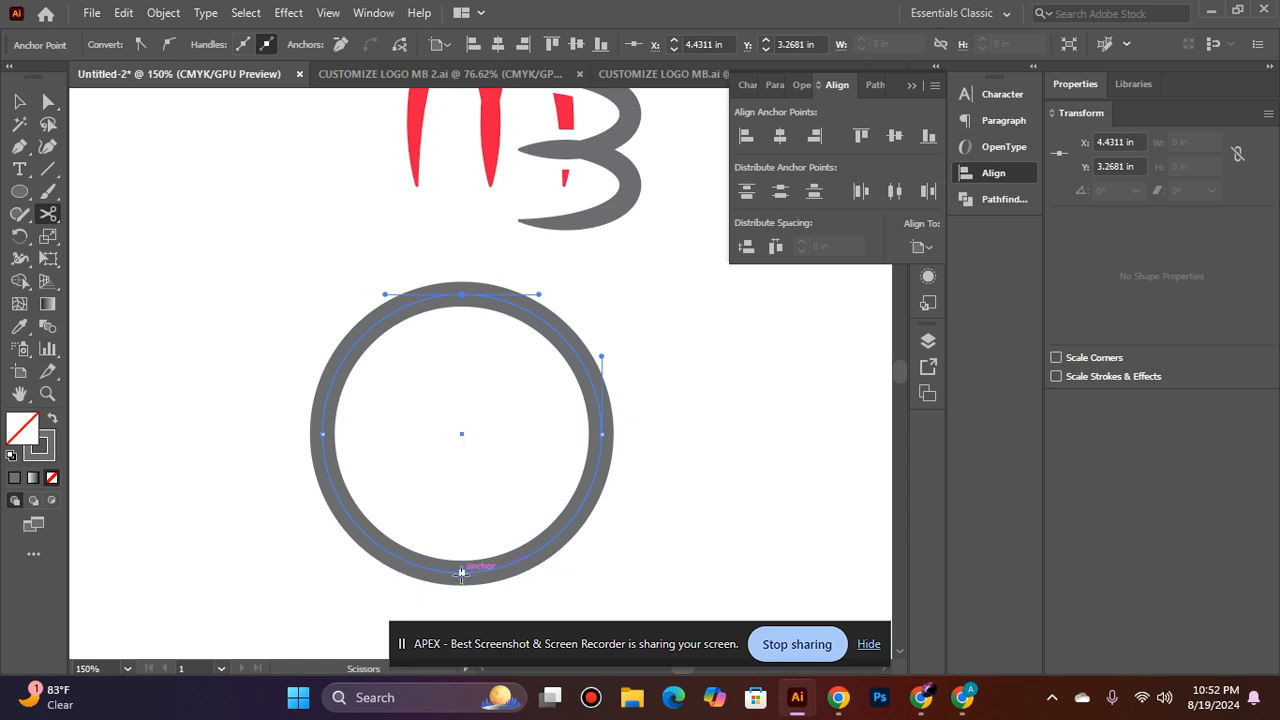
{"action": "left_click", "coordinate": [20, 103]}
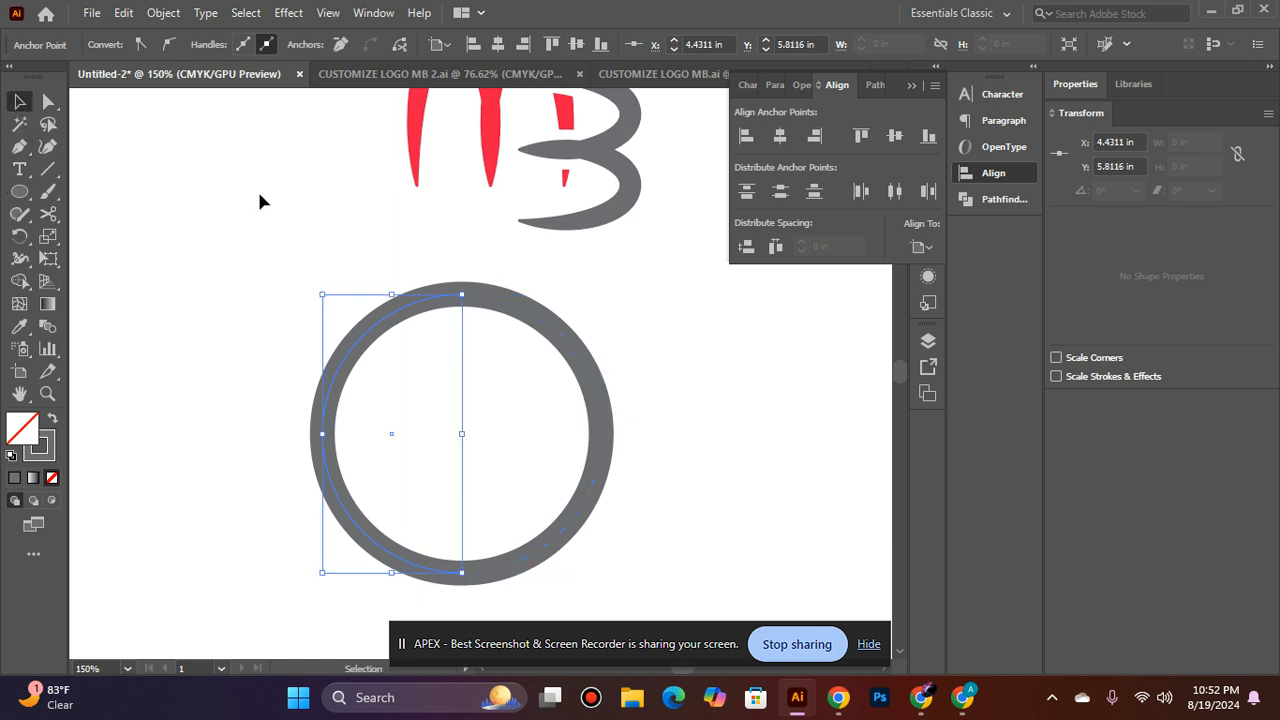
{"action": "key", "text": "Delete"}
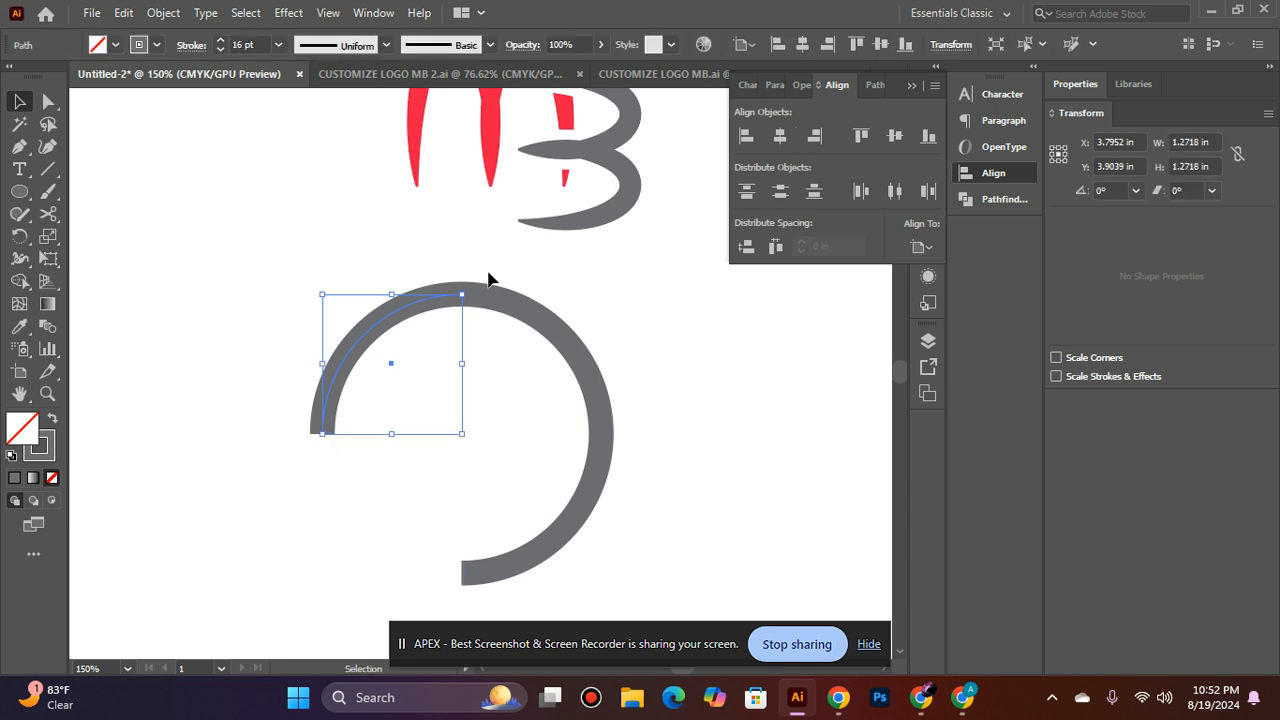
{"action": "key", "text": "Delete"}
Reshape the half-circle arc to about 1.39 in wide and 2.25 in high
{"action": "scroll", "coordinate": [597, 314], "scroll_direction": "down", "scroll_amount": 1}
{"action": "left_click", "coordinate": [548, 283]}
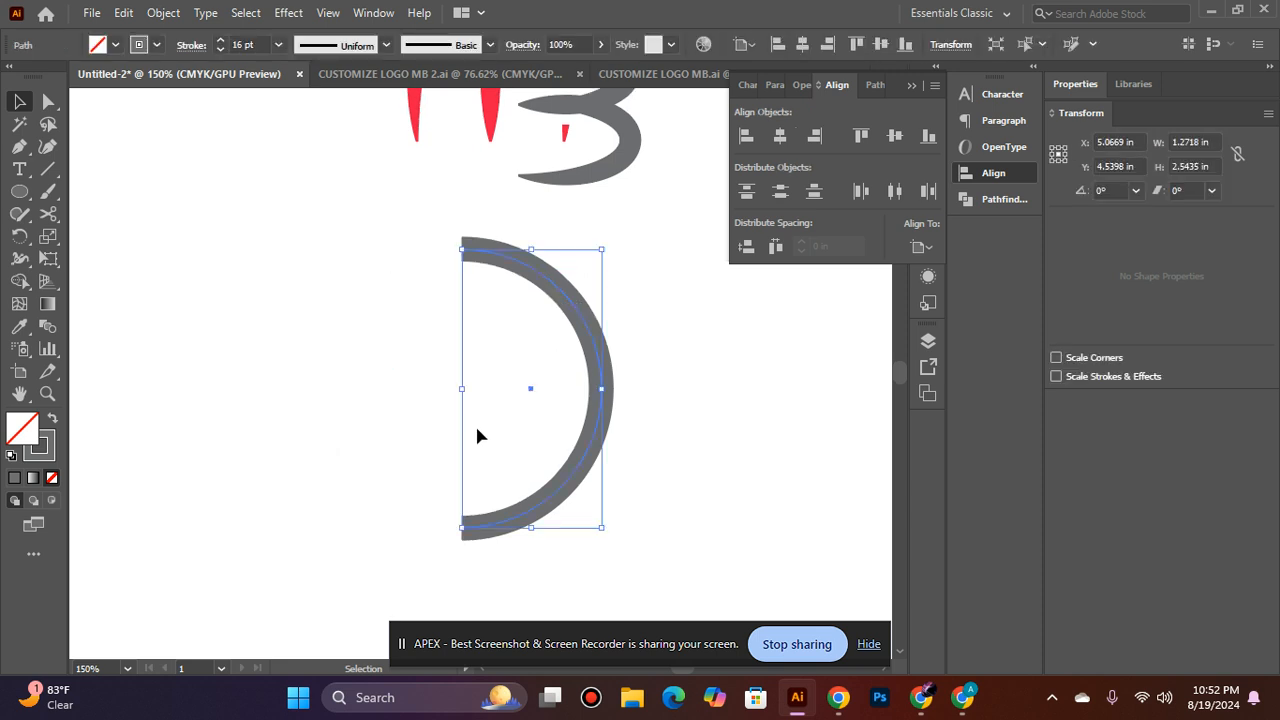
{"action": "left_click_drag", "start_coordinate": [461, 391], "coordinate": [420, 391]}
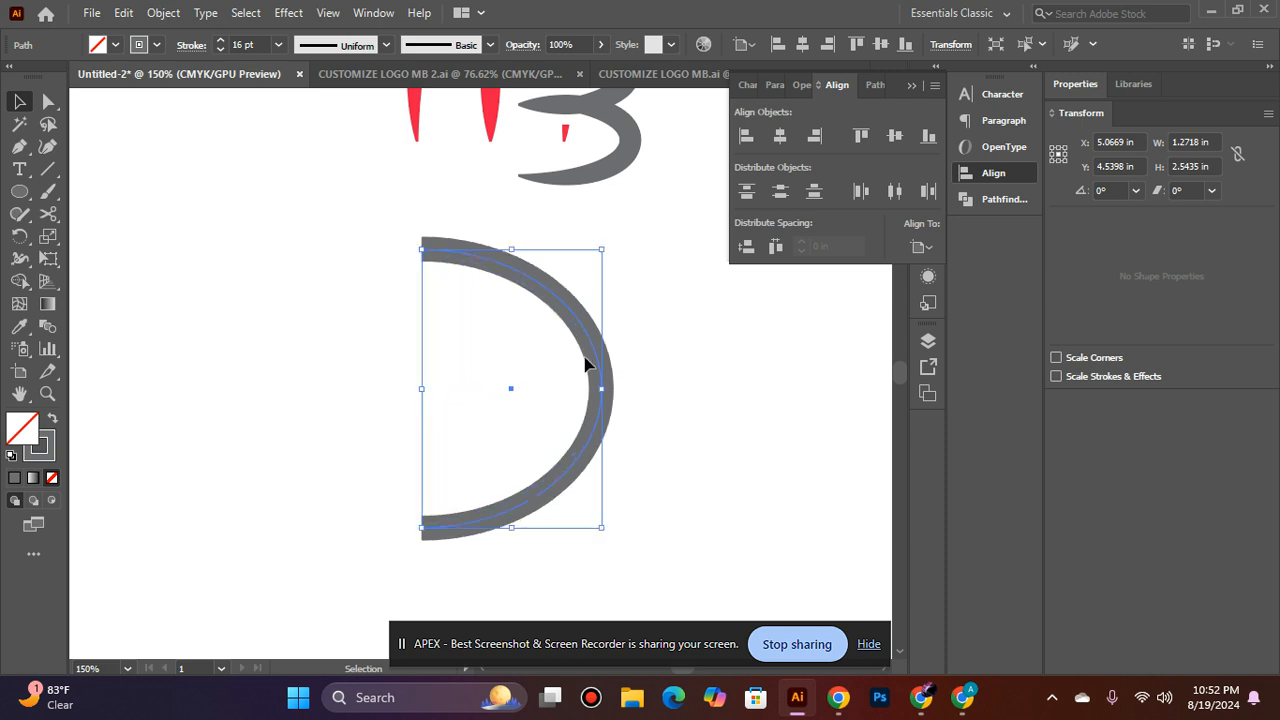
{"action": "left_click", "coordinate": [456, 390], "text": "ctrl+alt"}
{"action": "left_click", "coordinate": [456, 392], "text": "ctrl+alt"}
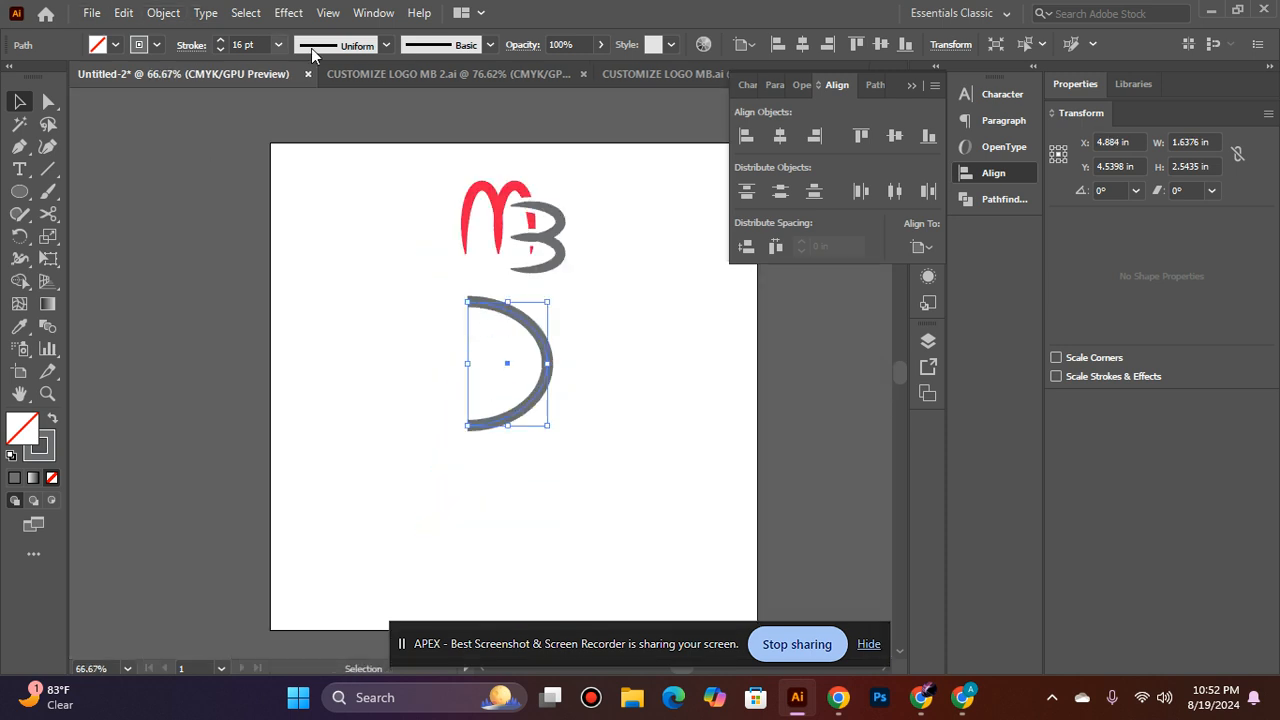
{"action": "left_click_drag", "start_coordinate": [472, 362], "coordinate": [481, 363]}
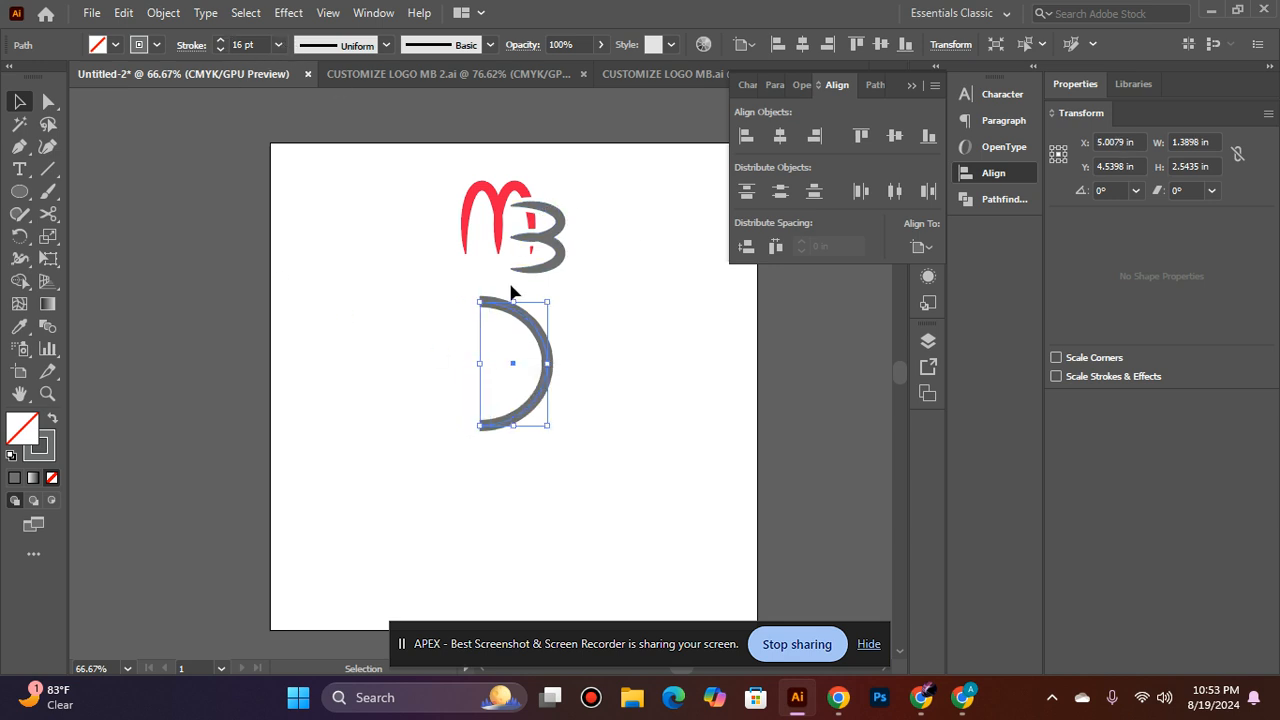
{"action": "mouse_move", "coordinate": [513, 300]}
{"action": "left_mouse_down"}
{"action": "mouse_move", "coordinate": [513, 272]}
{"action": "mouse_move", "coordinate": [513, 316]}
{"action": "left_mouse_up"}
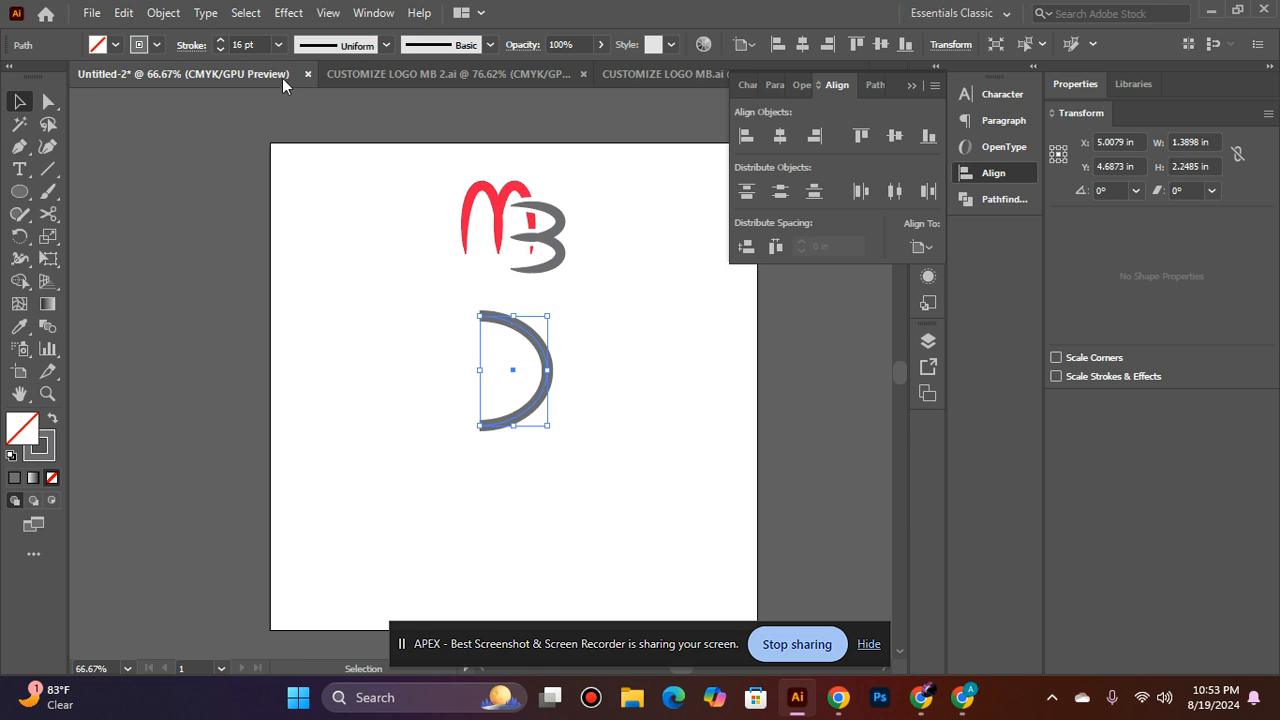
Apply the lens-shaped variable width profile that tapers both ends to the arc's stroke
{"action": "left_click", "coordinate": [386, 44]}
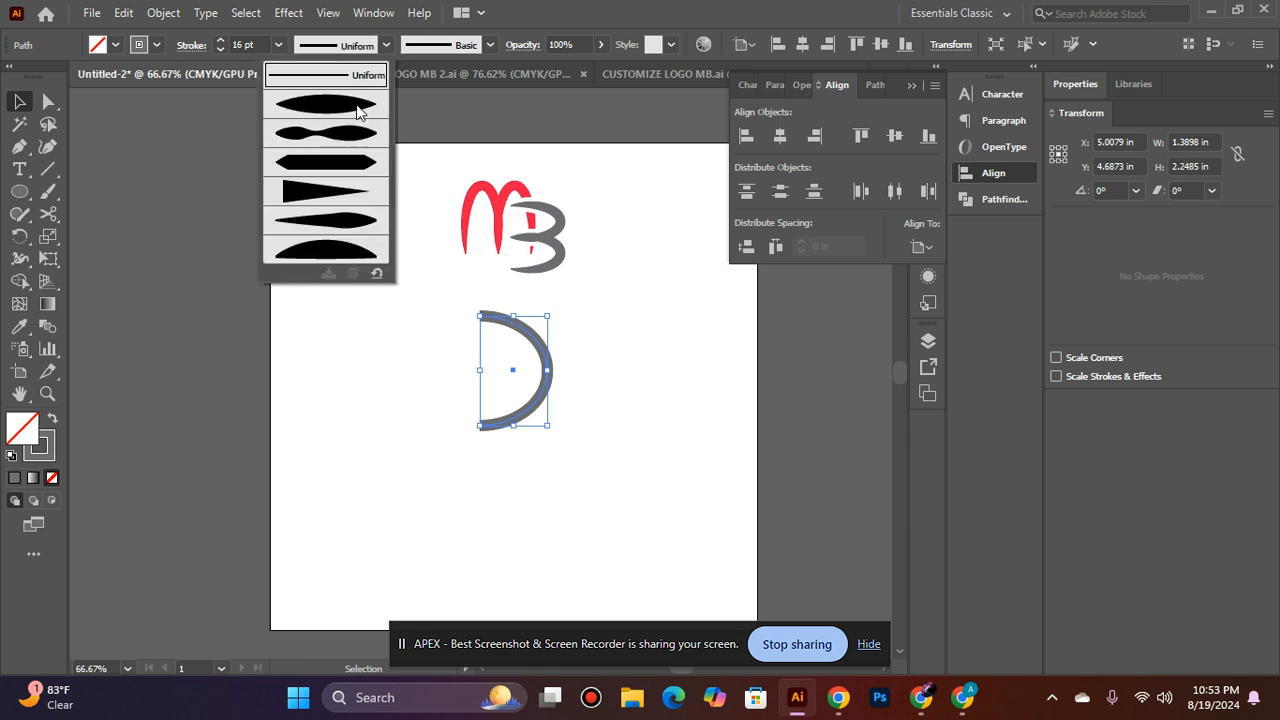
{"action": "left_click", "coordinate": [358, 110]}
{"action": "left_click", "coordinate": [391, 455]}
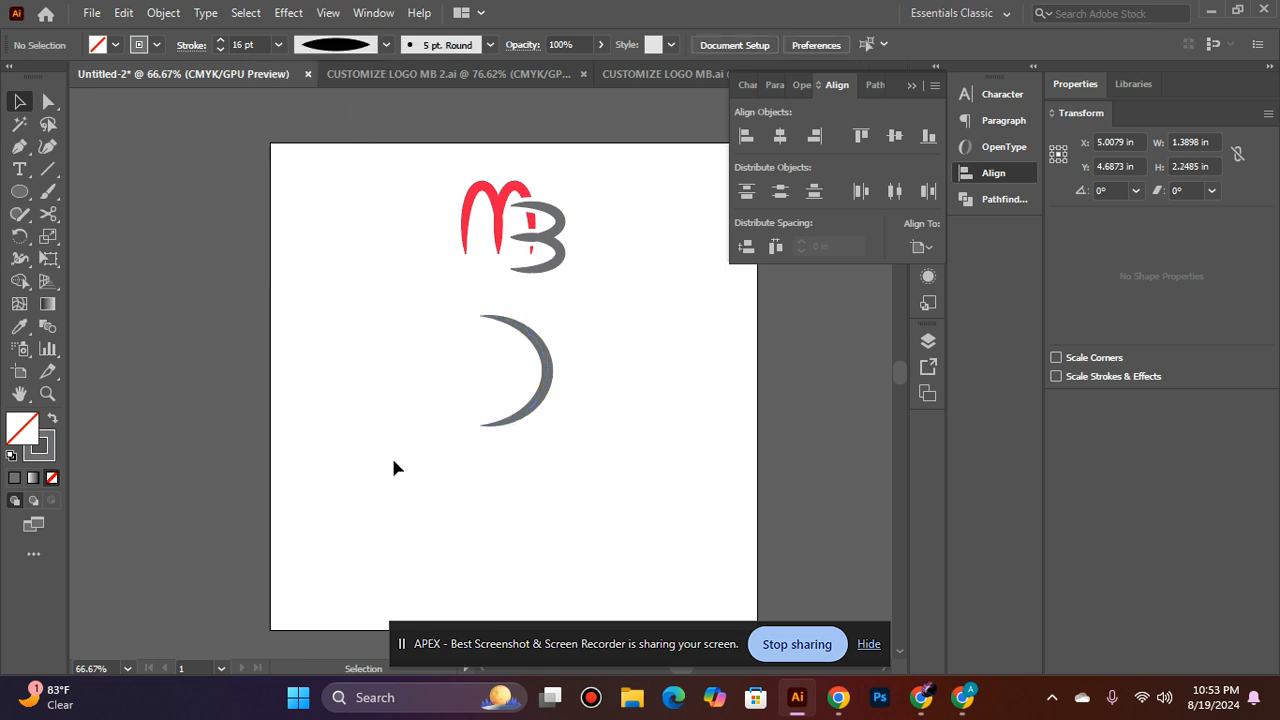
Rotate the tapered arc 90° counterclockwise so it forms an upright arch
{"action": "left_click", "coordinate": [547, 374]}
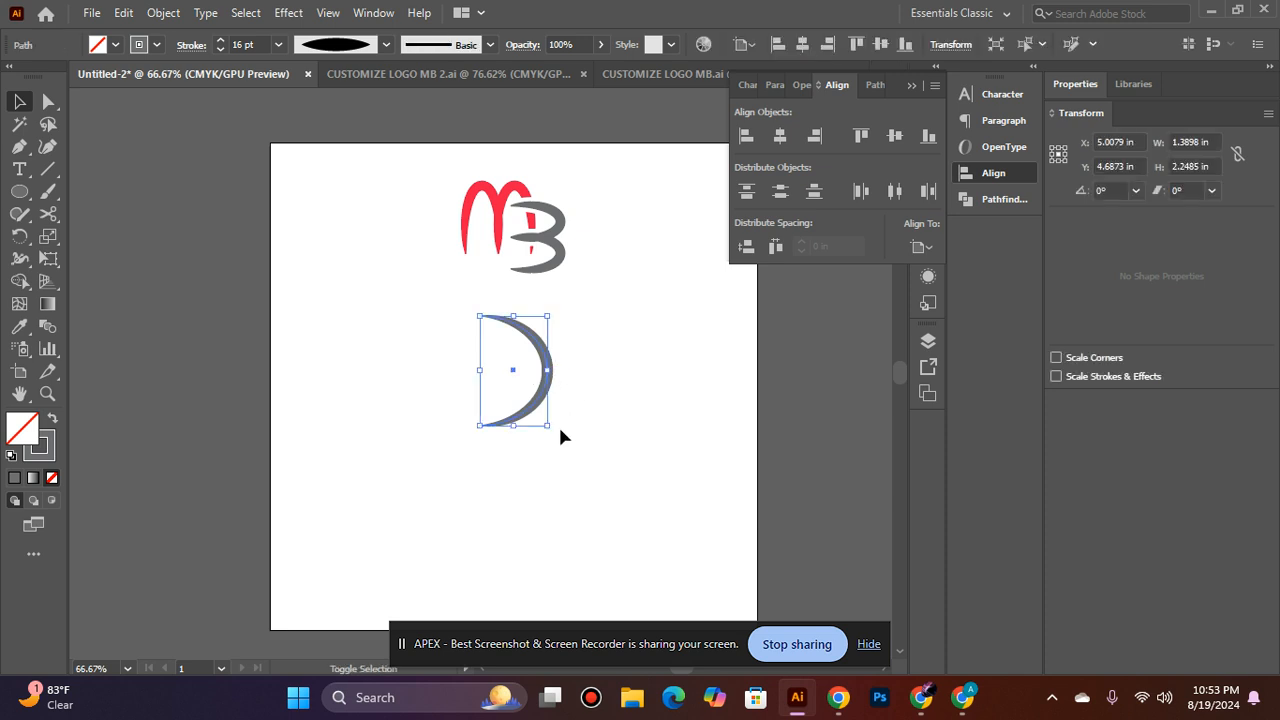
{"action": "left_click_drag", "start_coordinate": [555, 439], "coordinate": [581, 325]}
{"action": "left_click", "coordinate": [648, 362]}
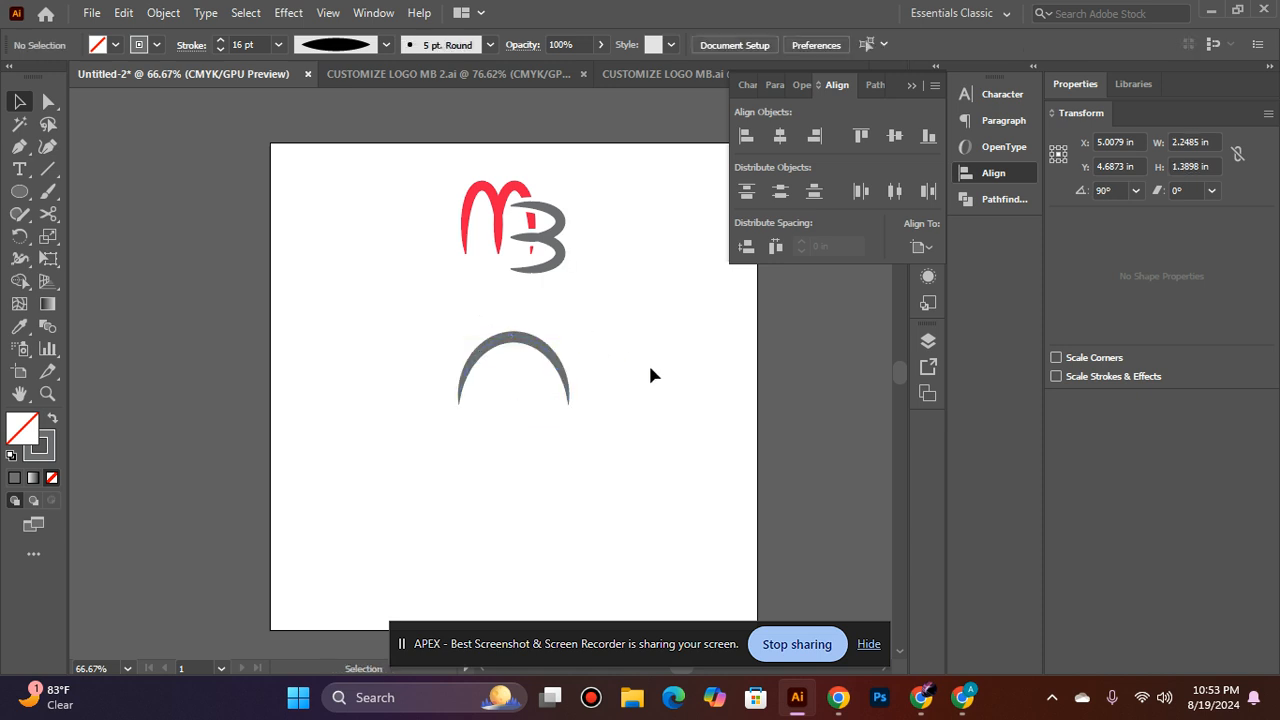
Narrow the arch horizontally to the proportions of one hump of the letter M
{"action": "left_click", "coordinate": [569, 380]}
{"action": "mouse_move", "coordinate": [573, 369]}
{"action": "left_mouse_down"}
{"action": "mouse_move", "coordinate": [509, 369]}
{"action": "mouse_move", "coordinate": [550, 370]}
{"action": "left_mouse_up"}
{"action": "left_click", "coordinate": [586, 328]}
Duplicate the arch side by side to form an M and align both arches by their vertical centers
{"action": "left_click", "coordinate": [514, 370]}
{"action": "left_click", "coordinate": [565, 360]}
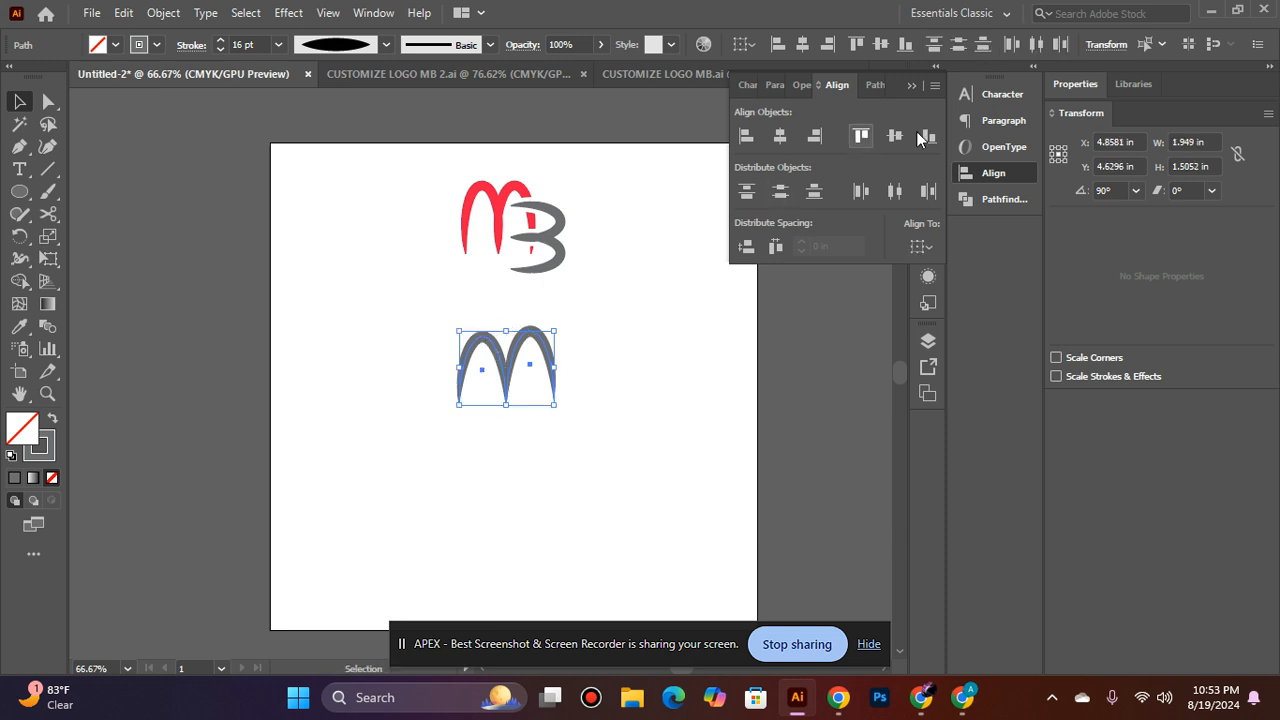
{"action": "left_click", "coordinate": [746, 361]}
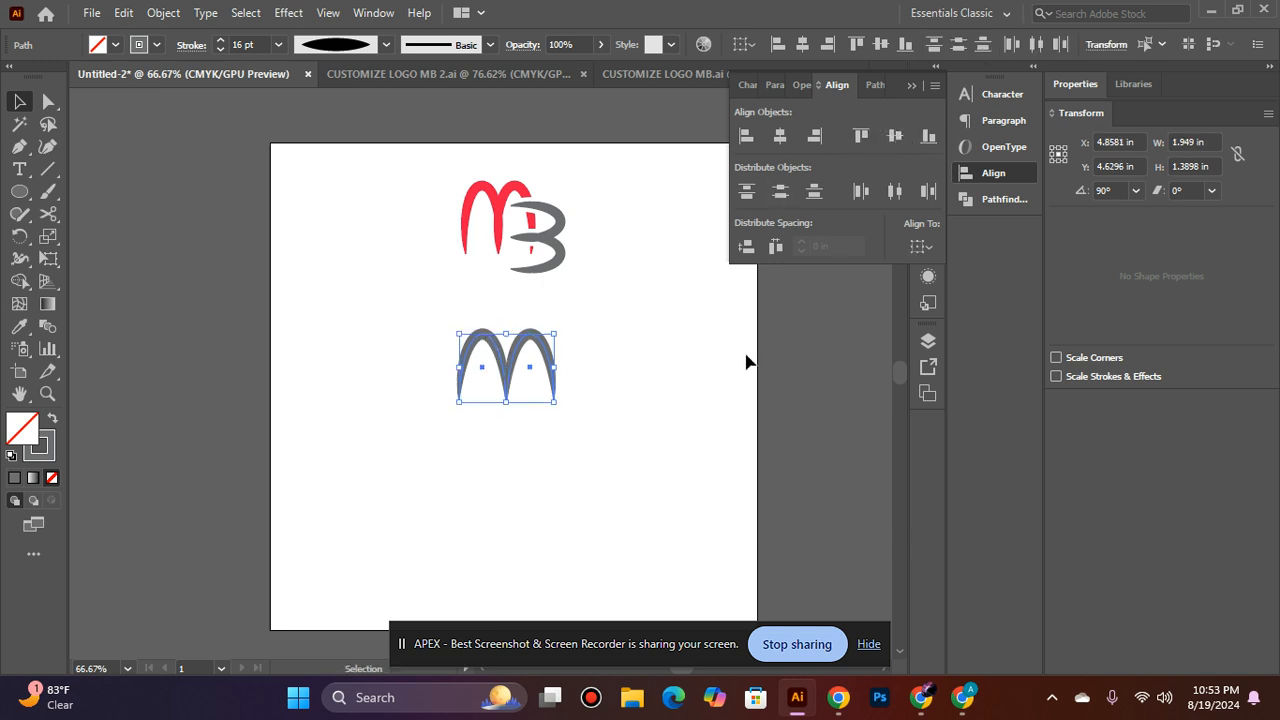
Group the two arches and narrow the M to about 1.47 in wide
{"action": "left_click", "coordinate": [487, 347]}
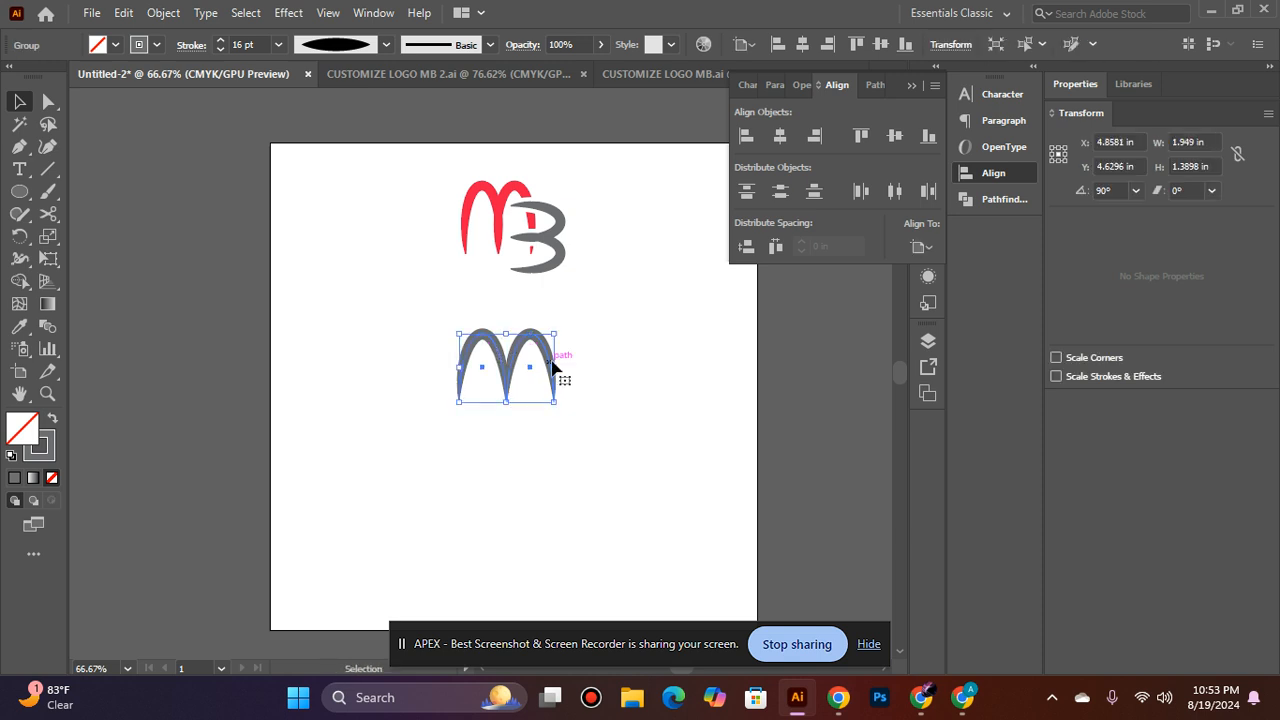
{"action": "left_click_drag", "start_coordinate": [557, 368], "coordinate": [534, 368]}
{"action": "left_click", "coordinate": [615, 337]}
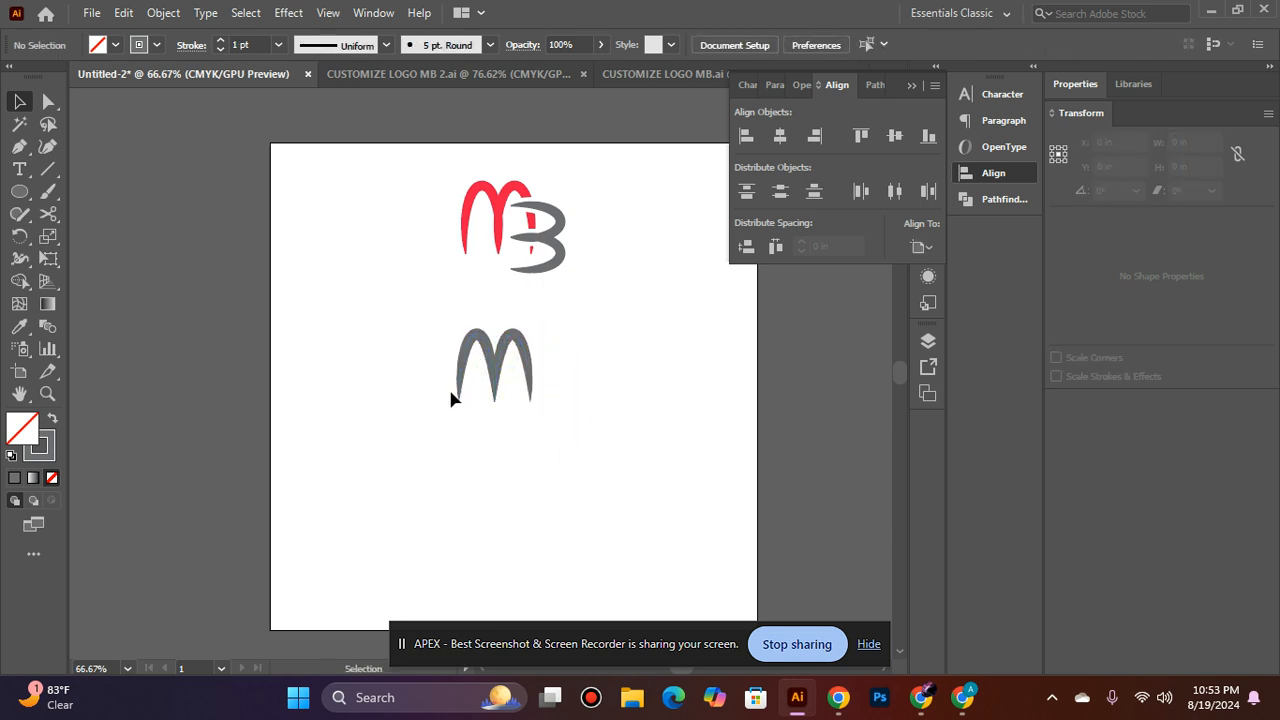
Try the wedge, double-bulge, flat-middle and one-sided taper width profiles on the M's stroke
{"action": "key", "text": "ctrl+="}
{"action": "left_click", "coordinate": [500, 326]}
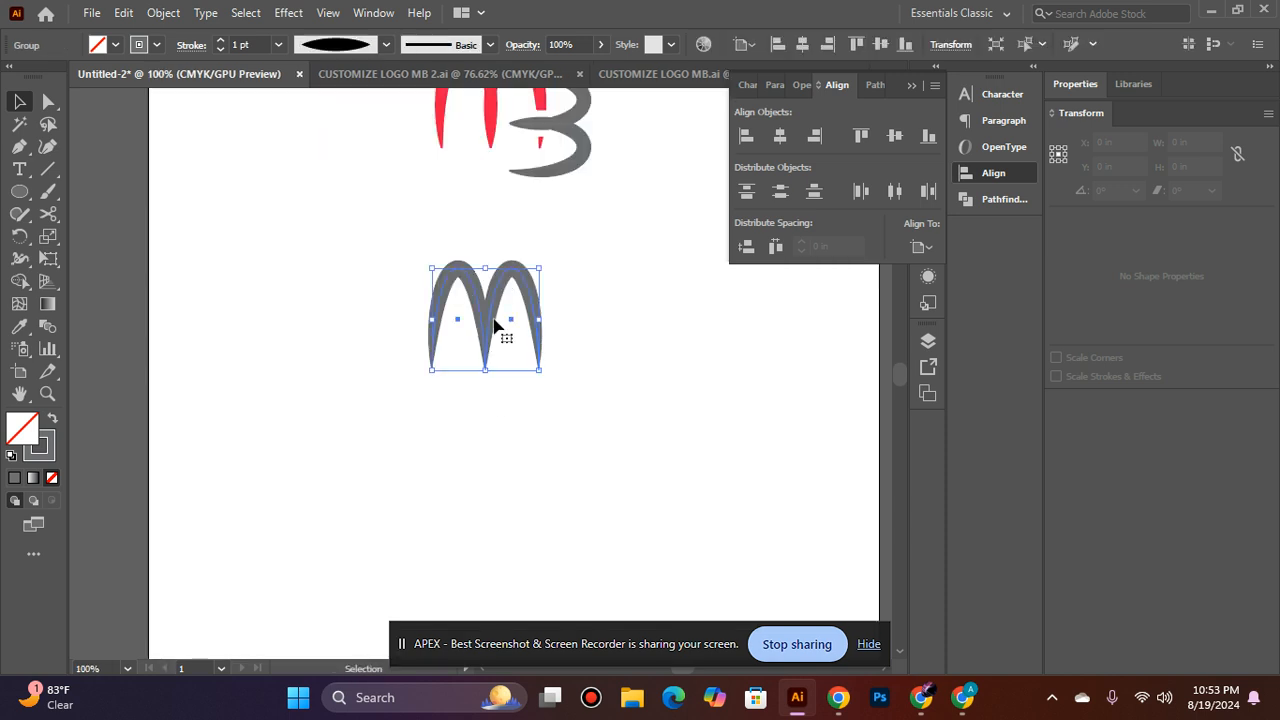
{"action": "left_click", "coordinate": [386, 45]}
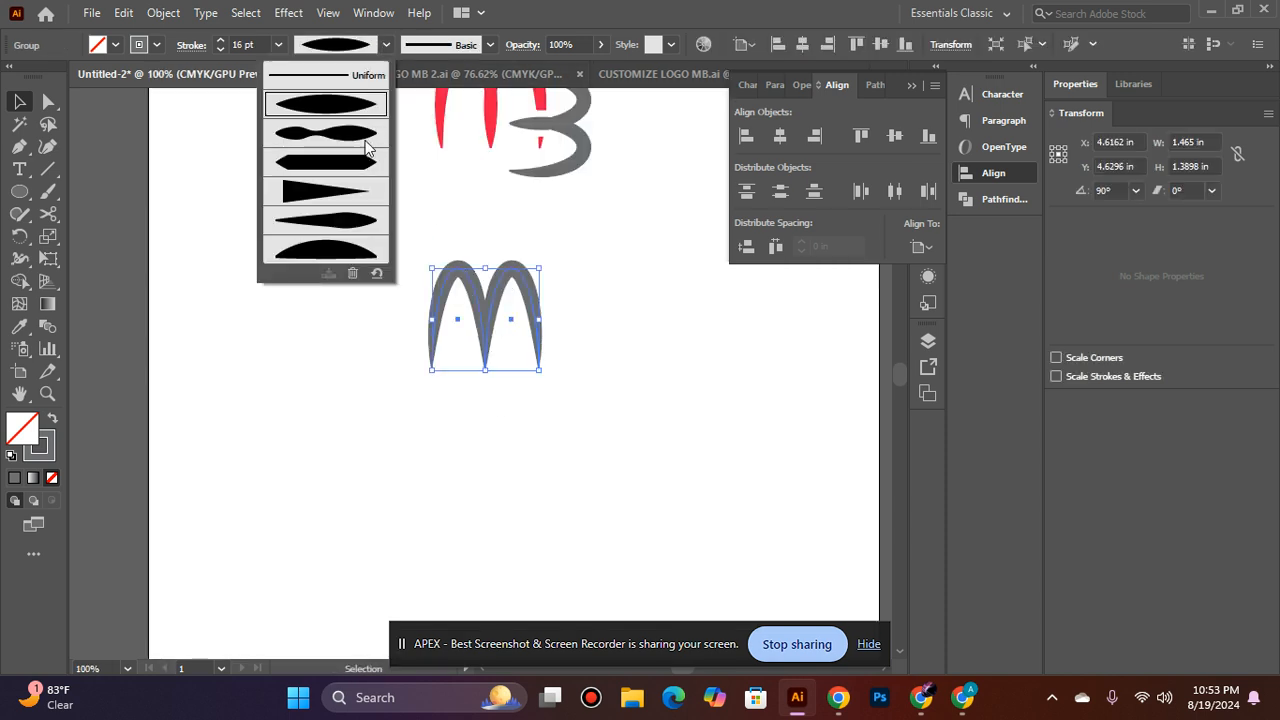
{"action": "left_click", "coordinate": [352, 203]}
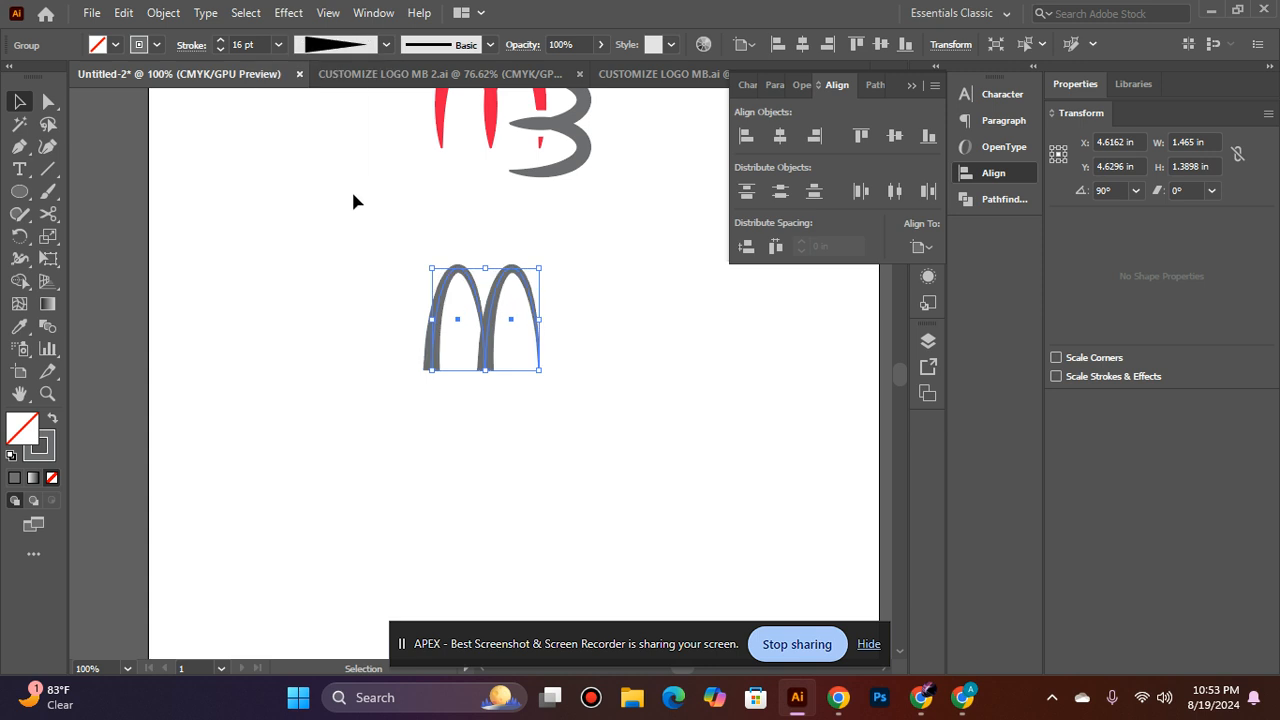
{"action": "left_click", "coordinate": [386, 45]}
{"action": "left_click", "coordinate": [326, 139]}
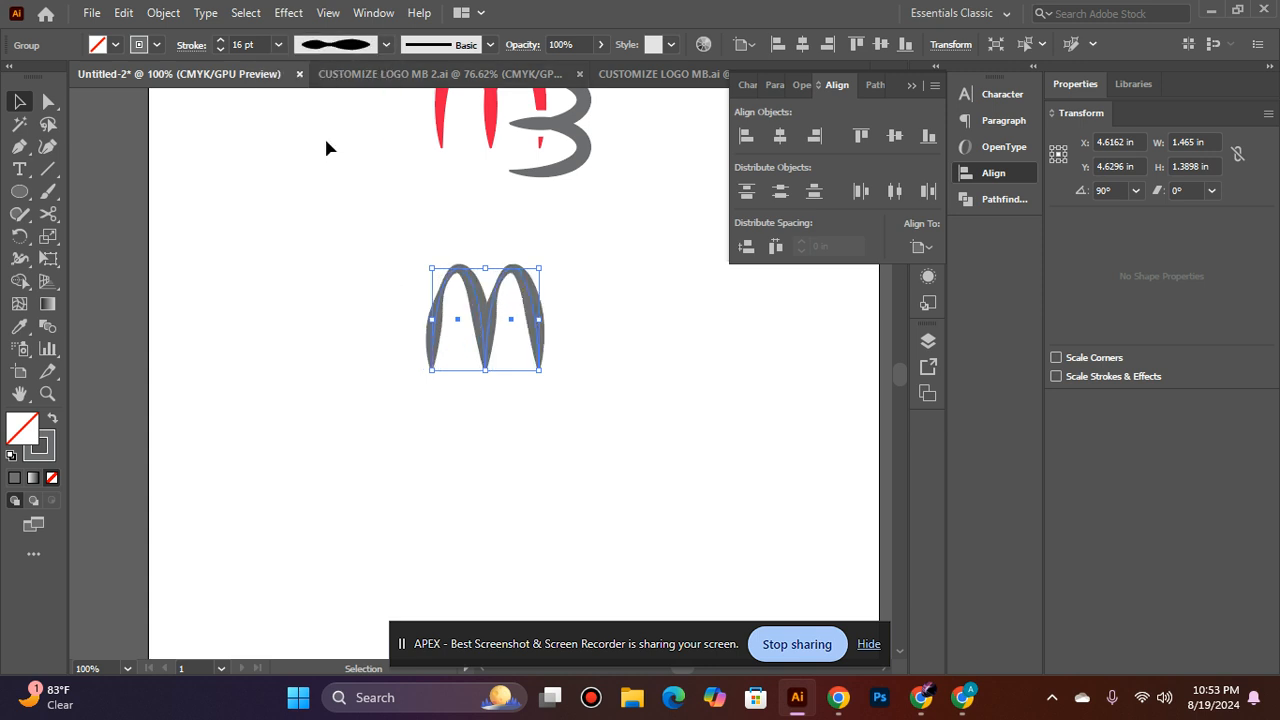
{"action": "left_click", "coordinate": [386, 45]}
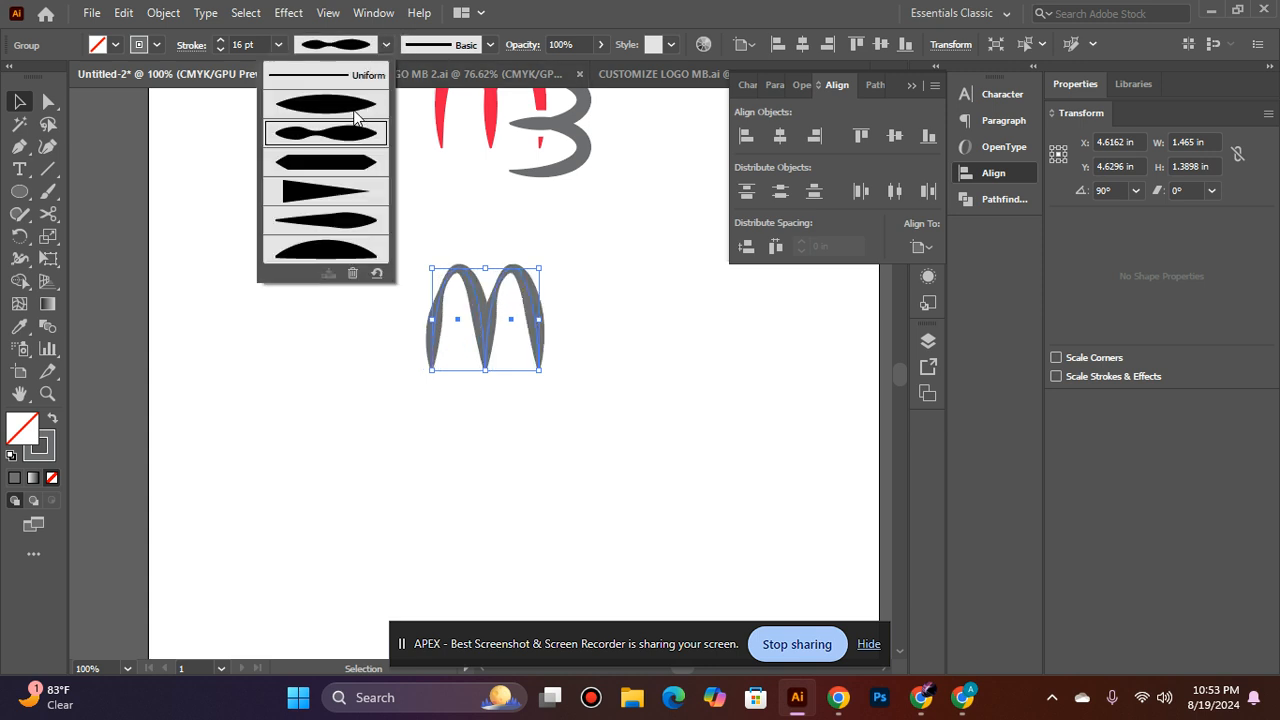
{"action": "left_click", "coordinate": [355, 168]}
{"action": "left_click", "coordinate": [386, 45]}
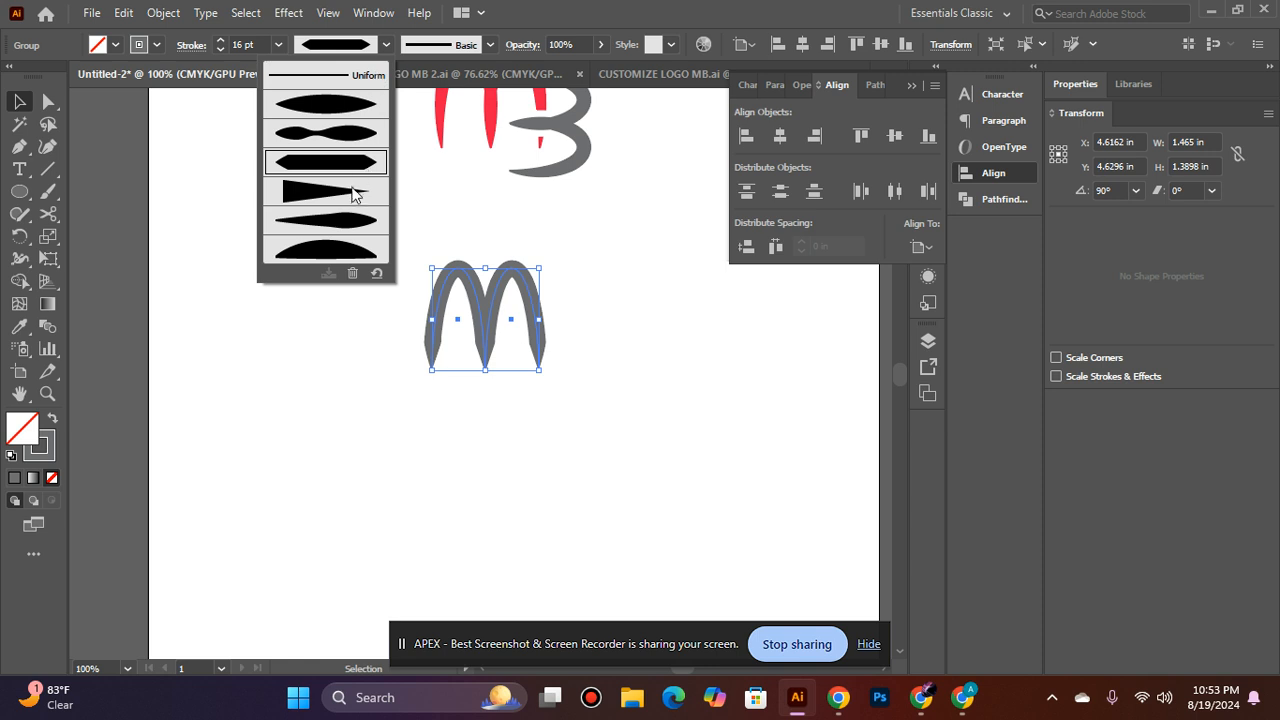
{"action": "left_click", "coordinate": [348, 216]}
Apply the dome-shaped width profile with a flat underside to the M's stroke
{"action": "left_click", "coordinate": [386, 45]}
{"action": "left_click", "coordinate": [363, 251]}
{"action": "left_click", "coordinate": [351, 288]}
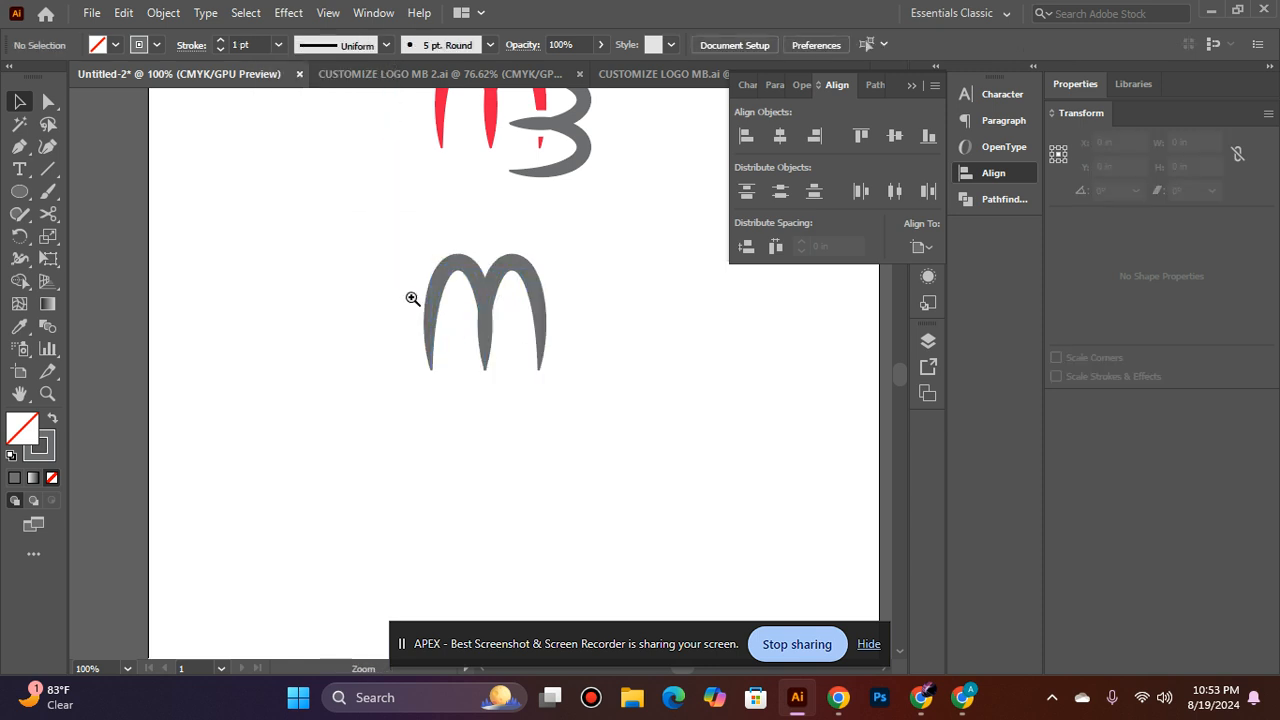
Duplicate the M to the right of the original and rotate the copy 90° clockwise to form a B
{"action": "left_click", "coordinate": [418, 302], "text": "ctrl+alt"}
{"action": "left_click", "coordinate": [493, 403], "text": "ctrl"}
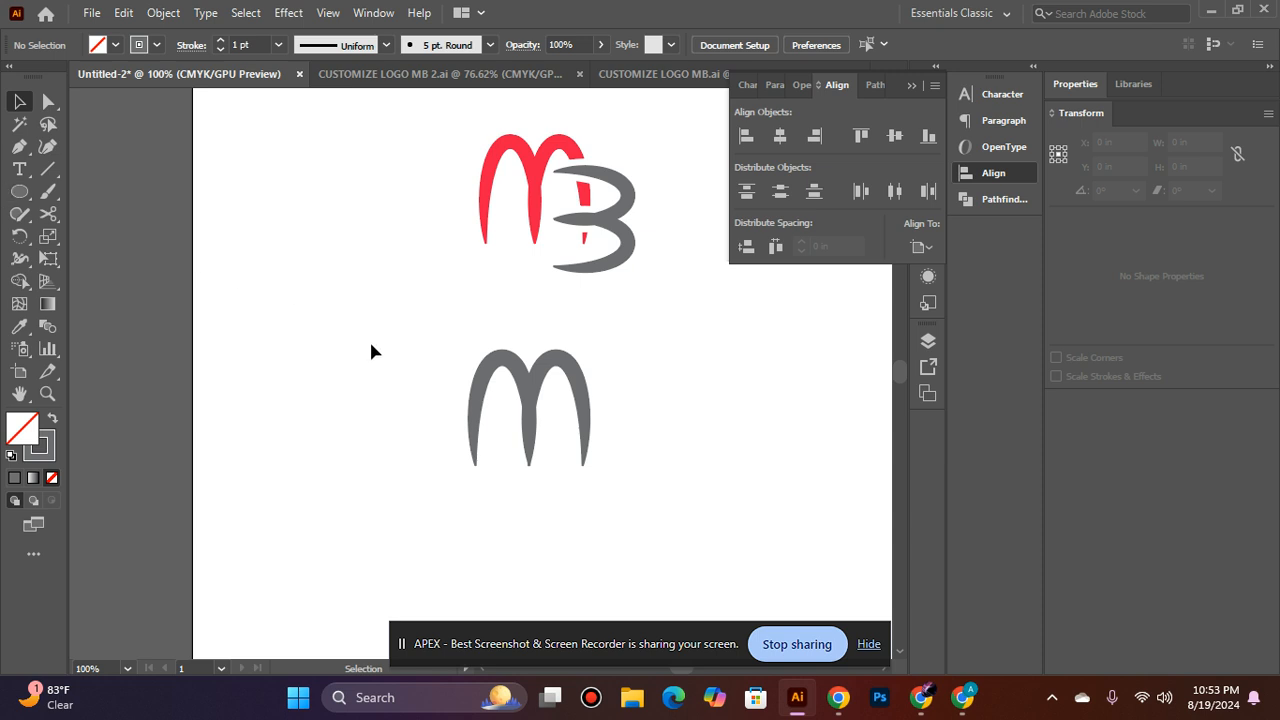
{"action": "left_click", "coordinate": [551, 365]}
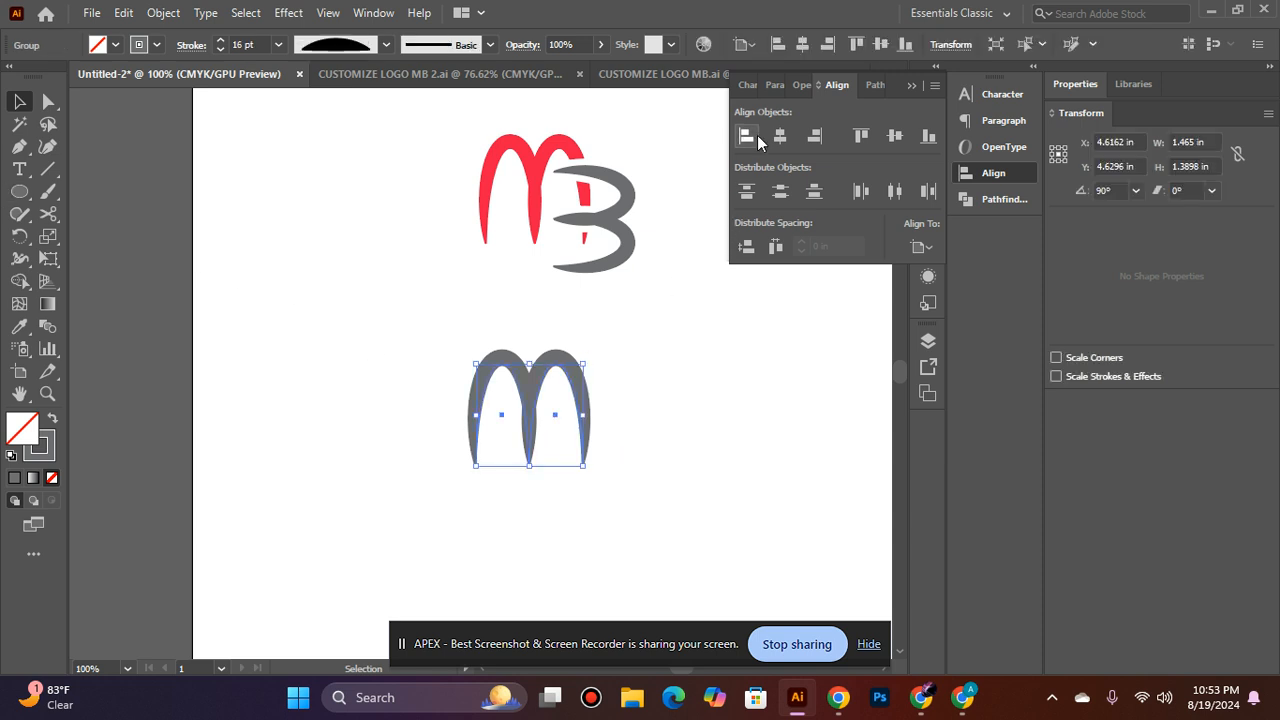
{"action": "left_click", "coordinate": [643, 464]}
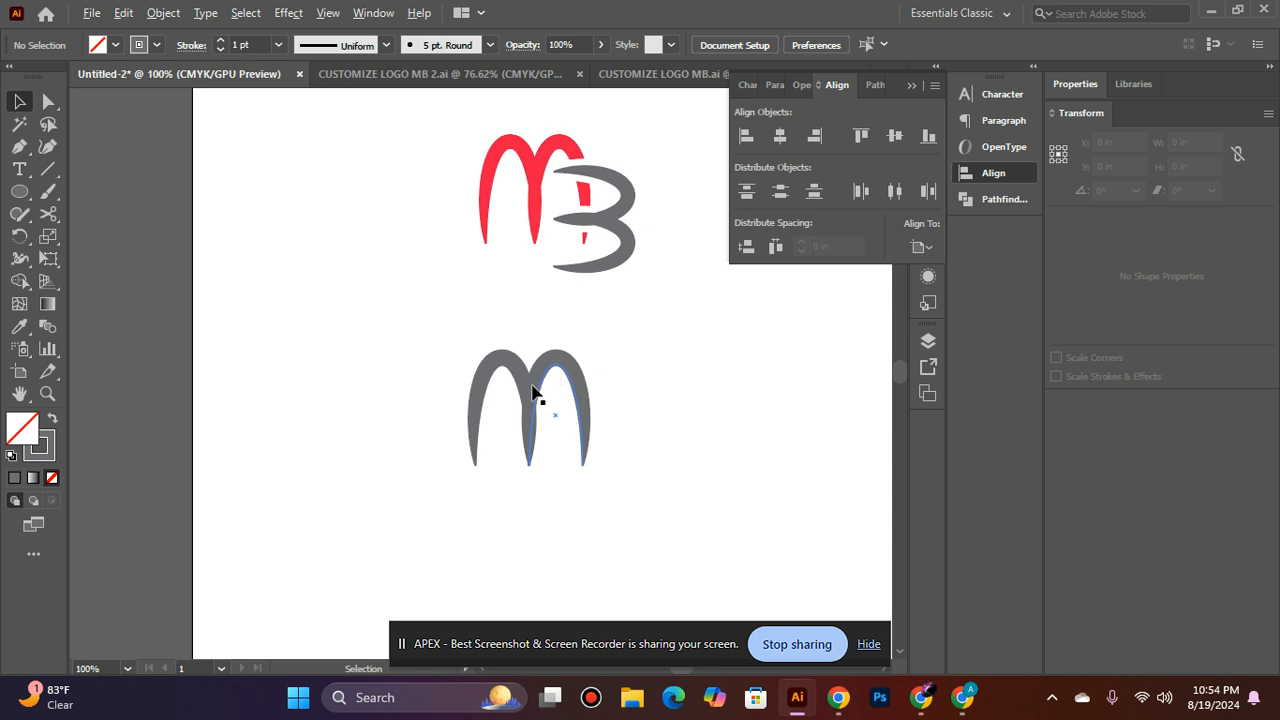
{"action": "left_click_drag", "start_coordinate": [537, 385], "coordinate": [720, 475]}
{"action": "left_click", "coordinate": [779, 444]}
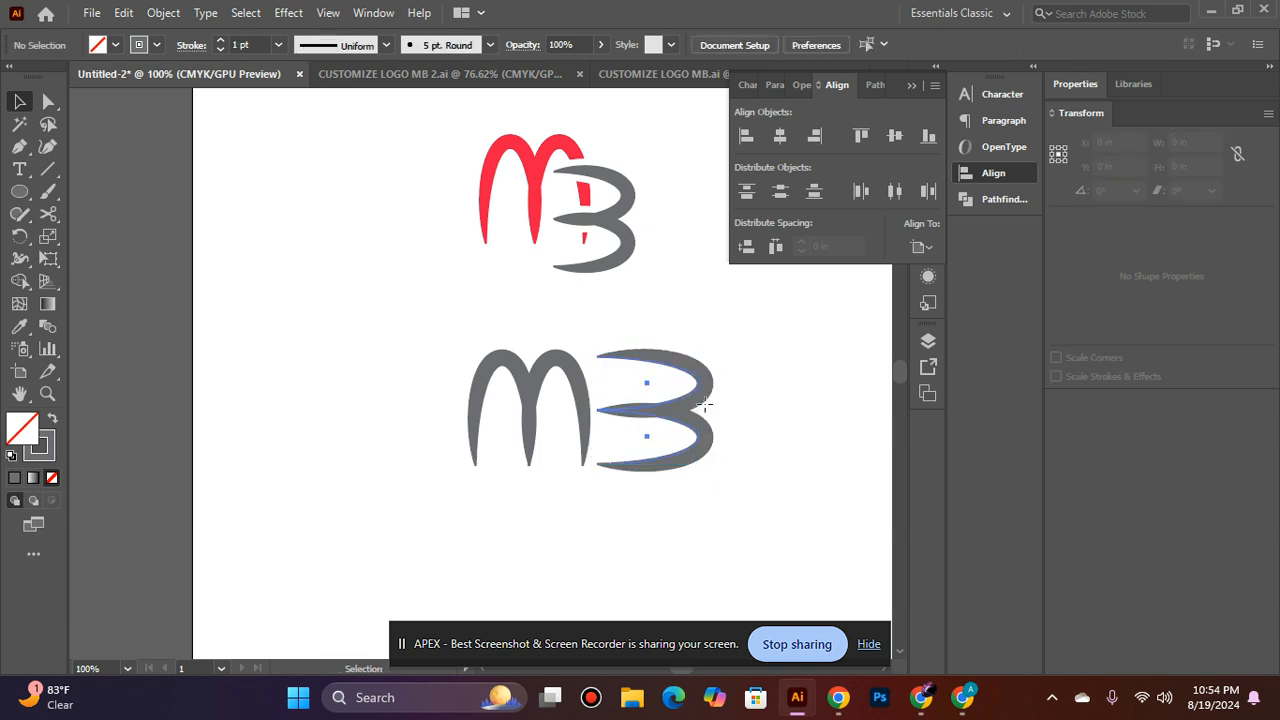
Narrow the B to about 0.89 in wide and place it overlapping the M's right leg
{"action": "left_click", "coordinate": [704, 403]}
{"action": "left_click_drag", "start_coordinate": [705, 413], "coordinate": [628, 431]}
{"action": "left_click", "coordinate": [756, 387]}
{"action": "left_click", "coordinate": [763, 374]}
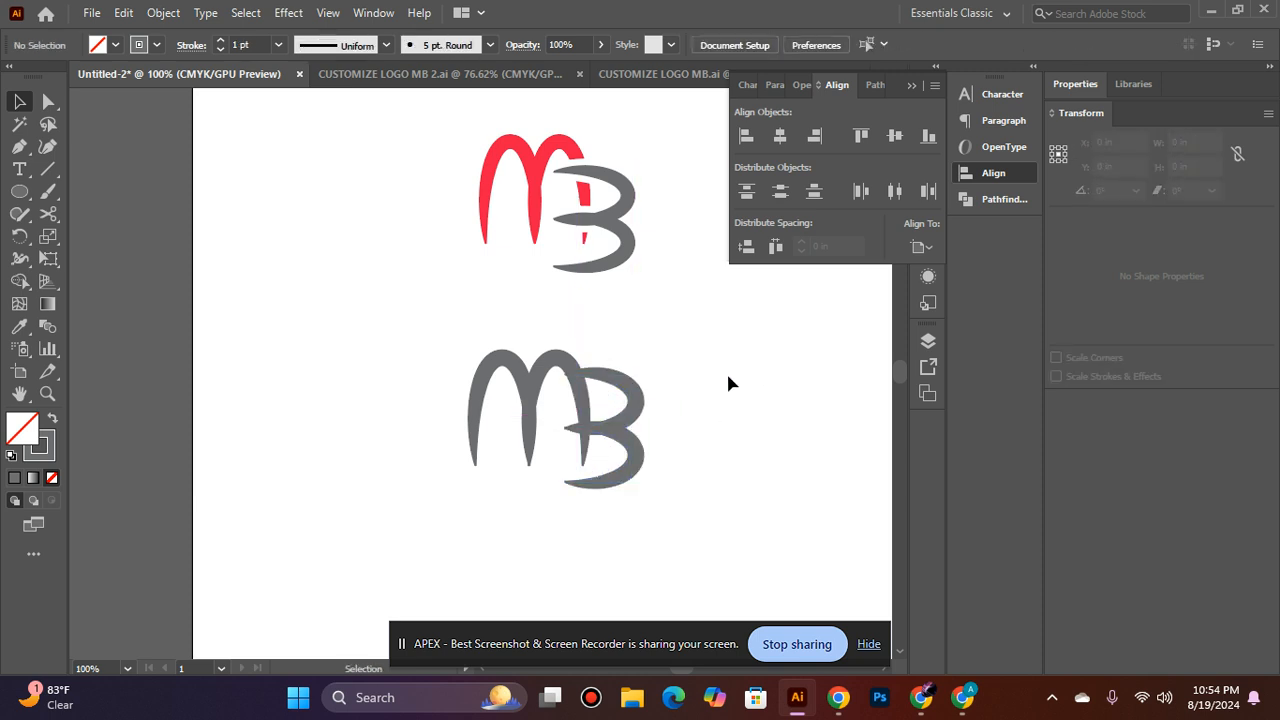
Expand the appearance of the B and of the M into filled shapes
{"action": "left_click", "coordinate": [643, 409]}
{"action": "left_click", "coordinate": [640, 406]}
{"action": "left_click", "coordinate": [632, 408]}
{"action": "left_click", "coordinate": [160, 12]}
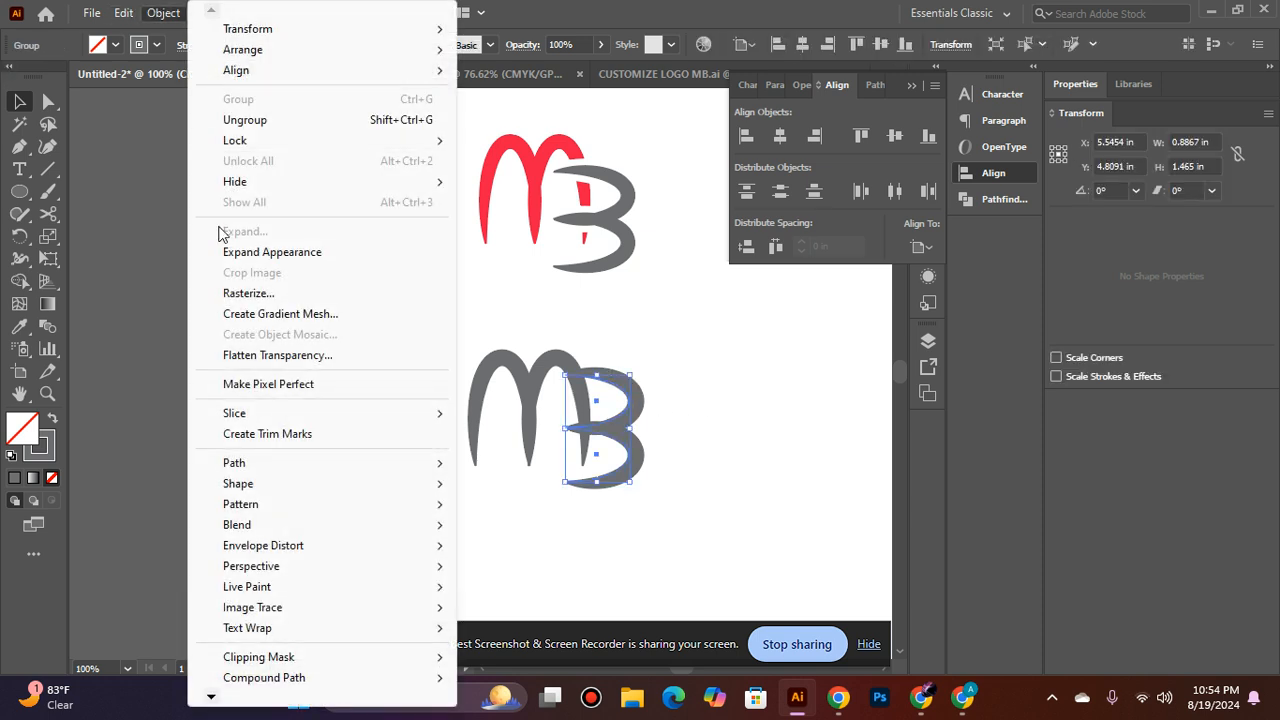
{"action": "left_click", "coordinate": [264, 252]}
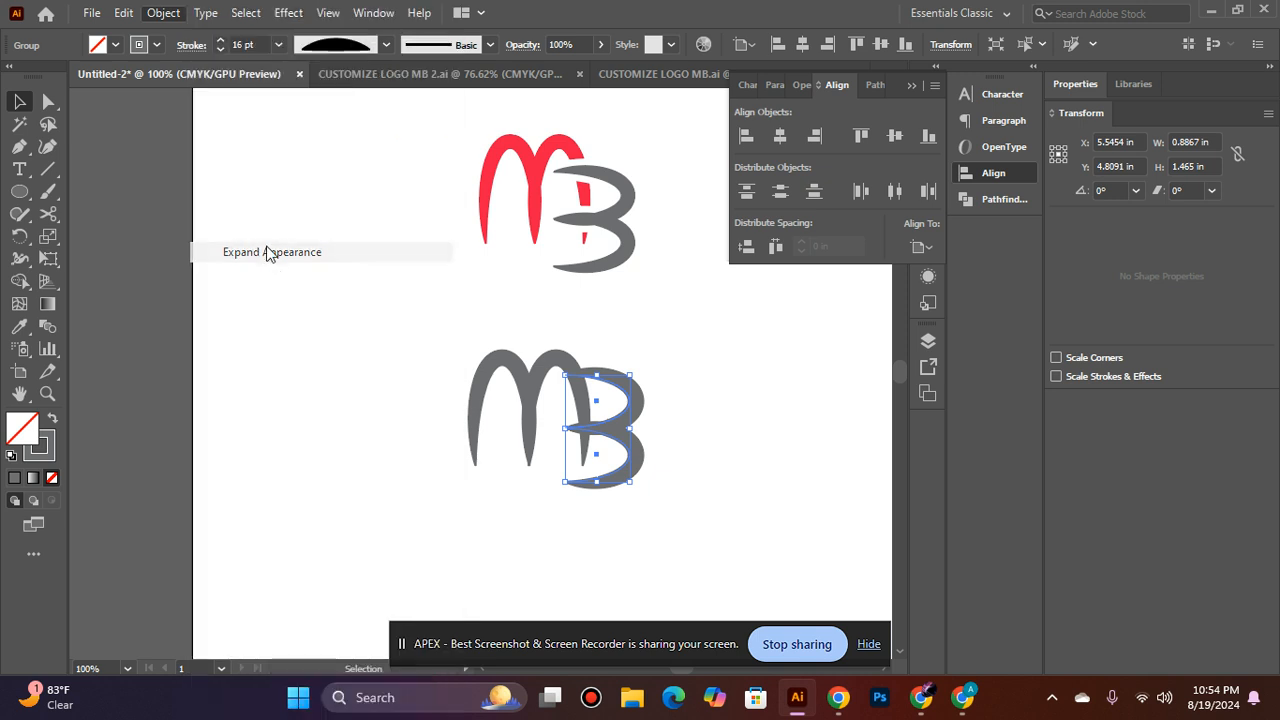
{"action": "left_click", "coordinate": [513, 372]}
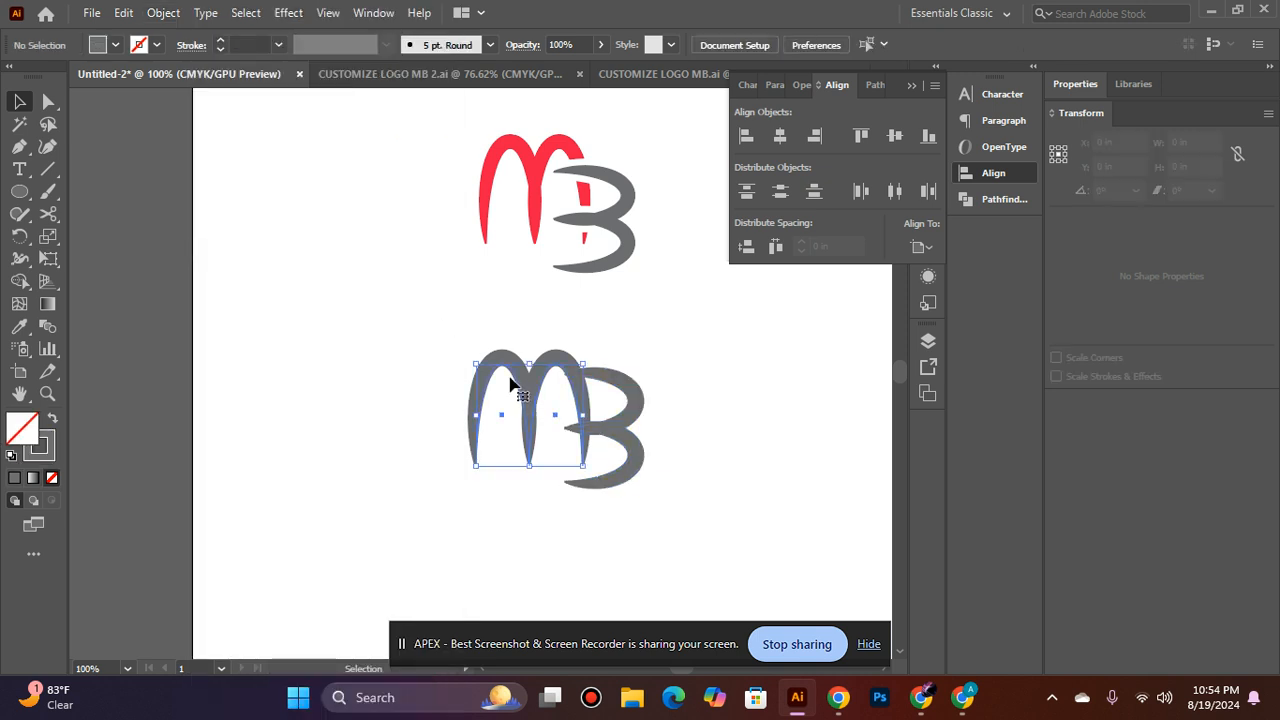
{"action": "left_click", "coordinate": [163, 12]}
{"action": "left_click", "coordinate": [241, 259]}
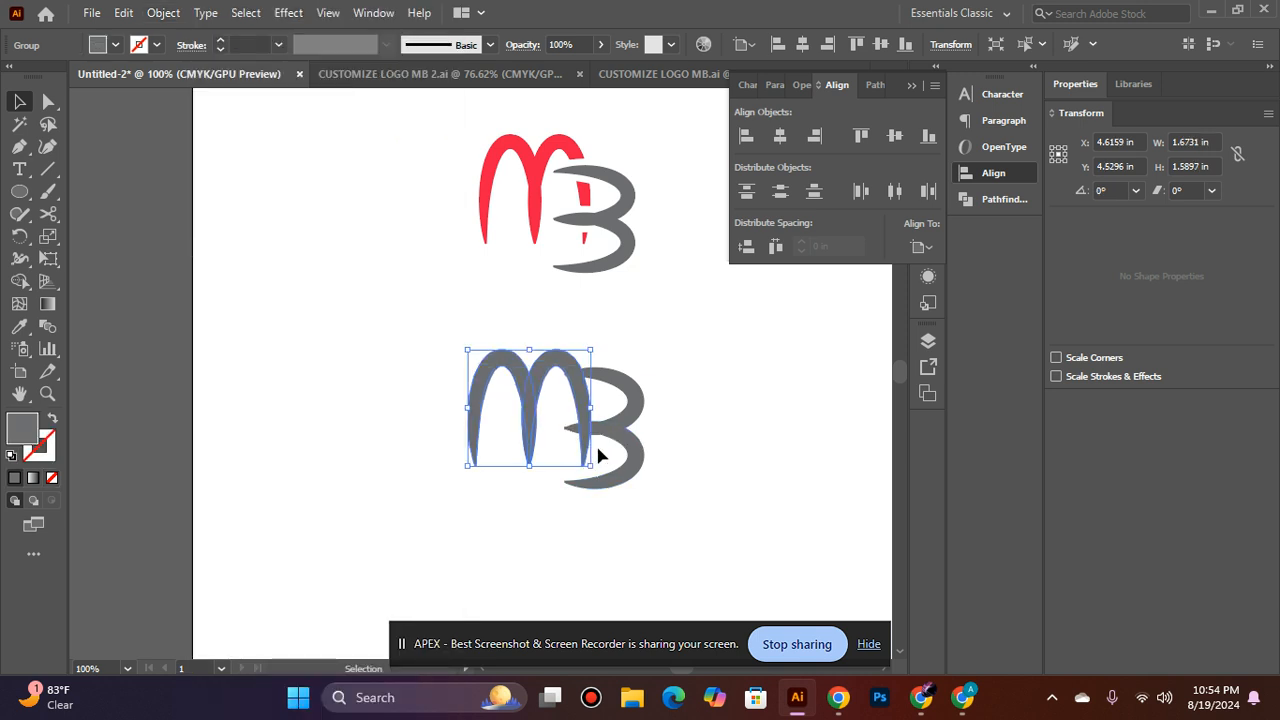
Unite the two arches of the M into one shape, and do the same for the B's
{"action": "left_click", "coordinate": [866, 88]}
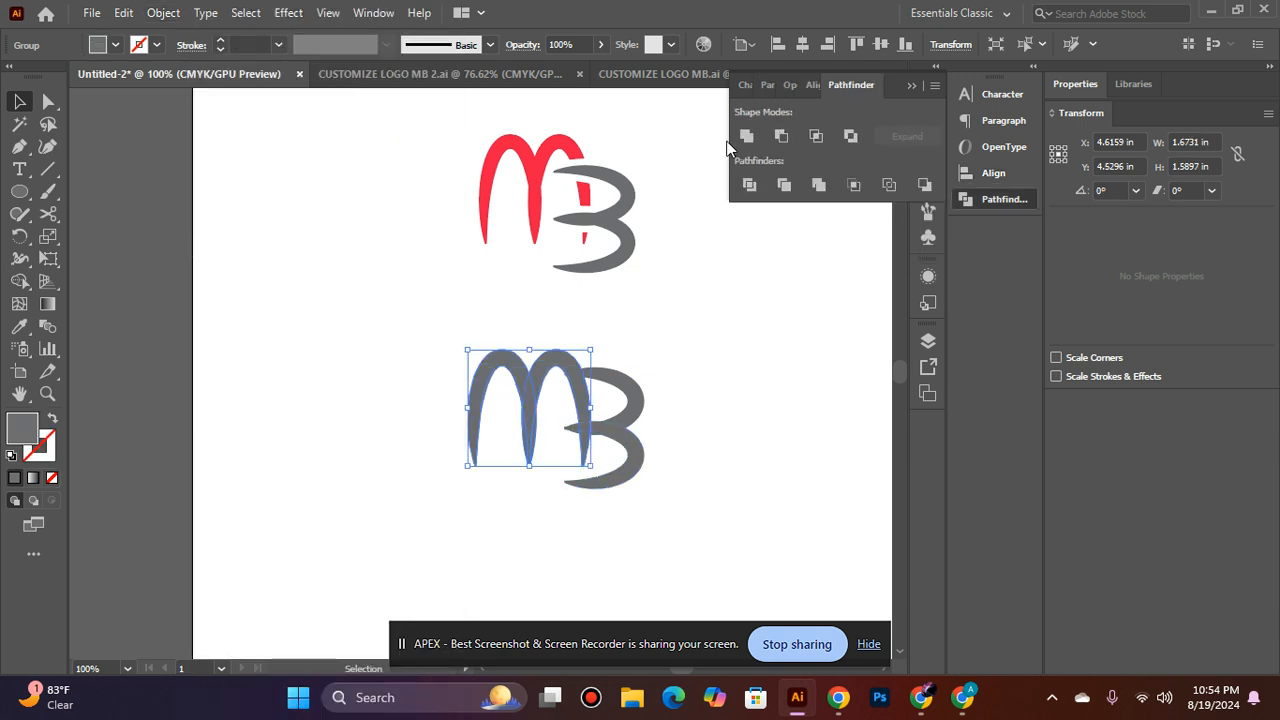
{"action": "left_click", "coordinate": [634, 400]}
{"action": "left_click", "coordinate": [713, 314]}
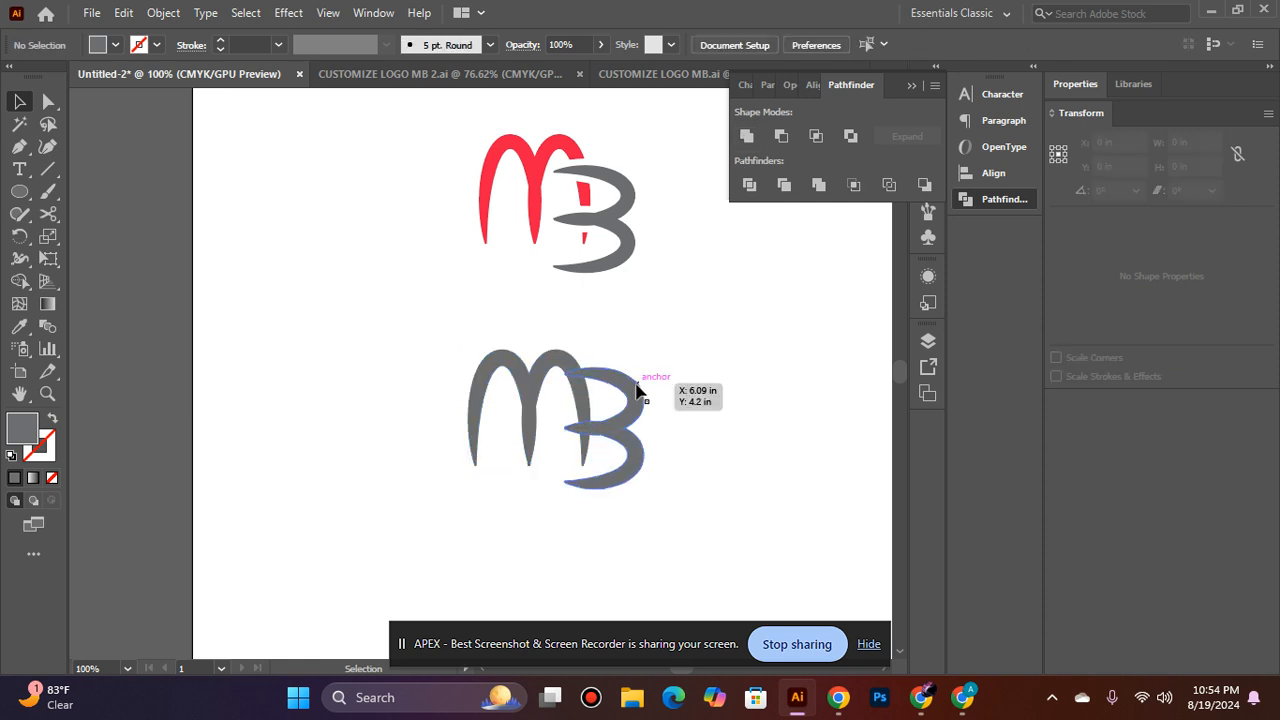
Nudge the B slightly down and left over the M's right leg, and offset its path by 0.0972 in with mitered joins
{"action": "left_click_drag", "start_coordinate": [640, 405], "coordinate": [631, 412]}
{"action": "left_click", "coordinate": [163, 12]}
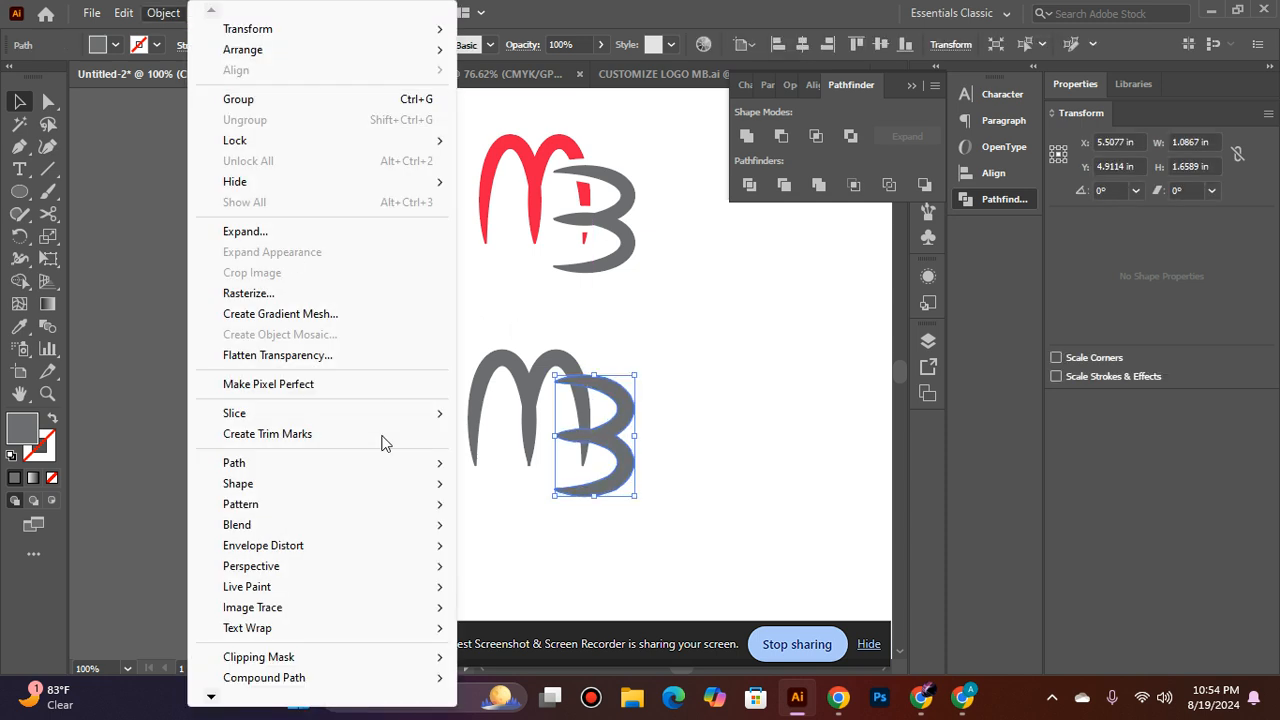
{"action": "mouse_move", "coordinate": [345, 468]}
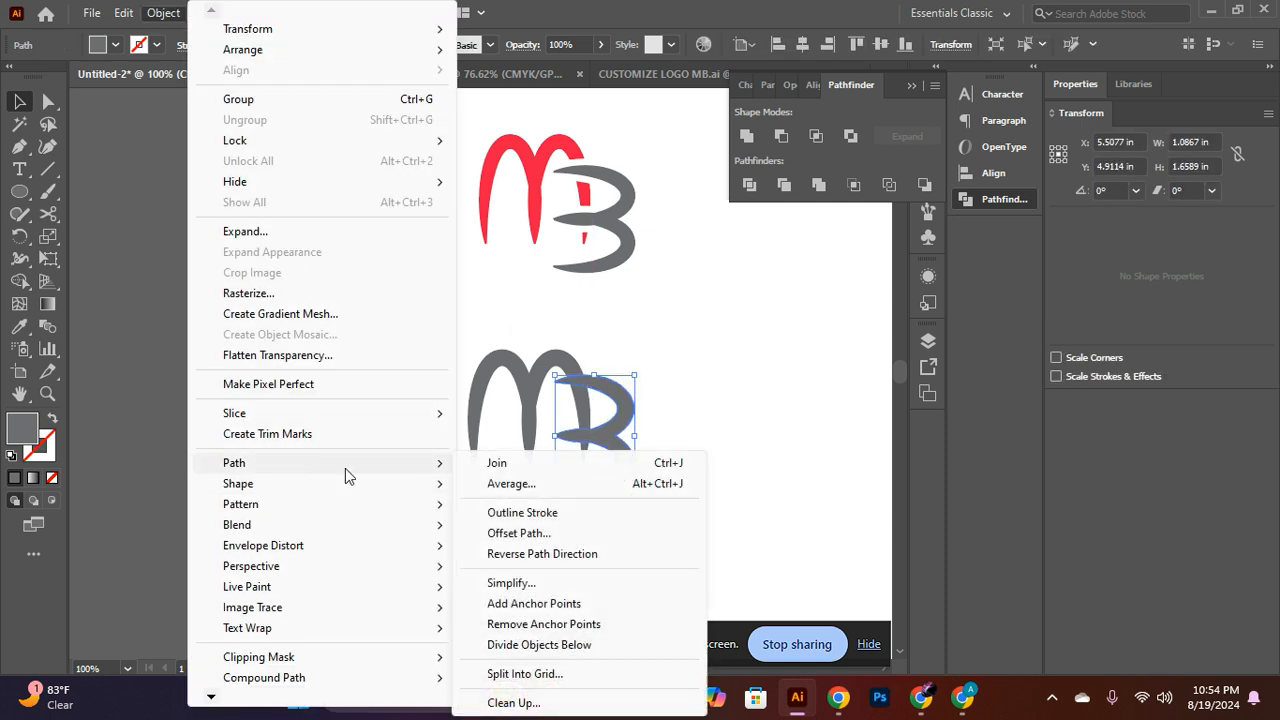
{"action": "left_click", "coordinate": [578, 533]}
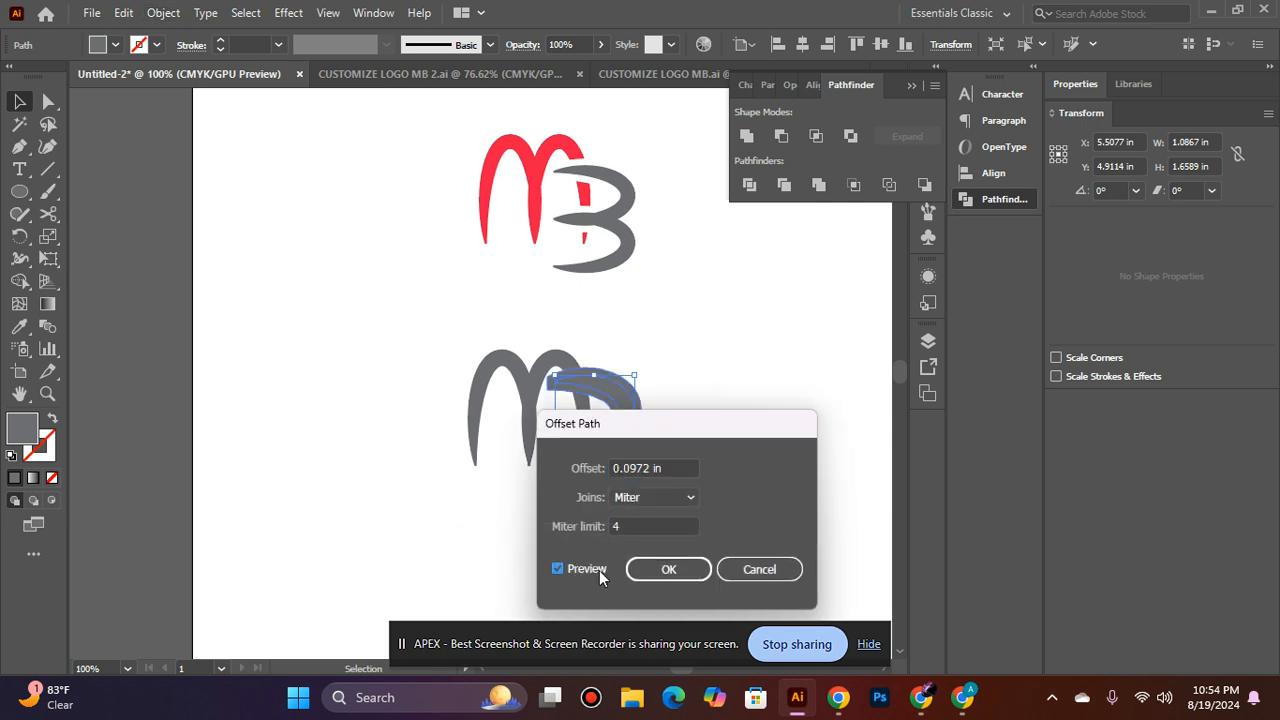
{"action": "left_click", "coordinate": [668, 569]}
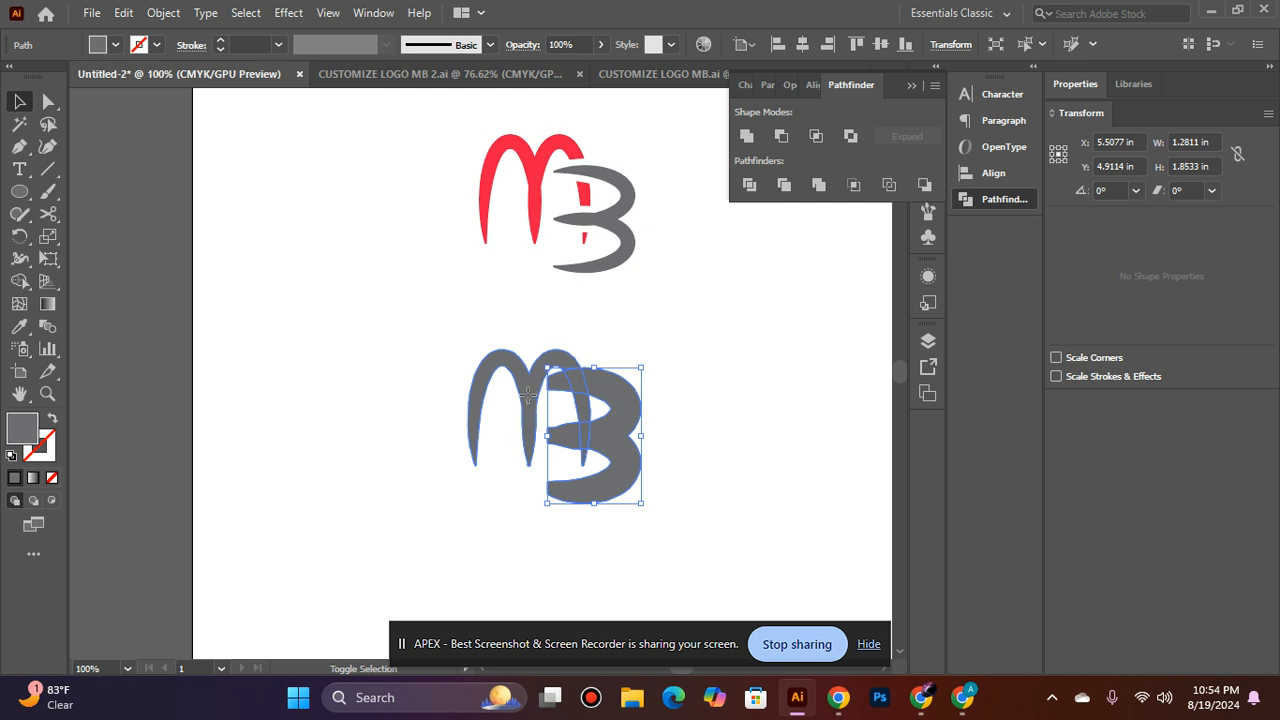
Subtract the B's offset shape from the M to cut a gap around the B
{"action": "left_click", "coordinate": [527, 396], "text": "shift"}
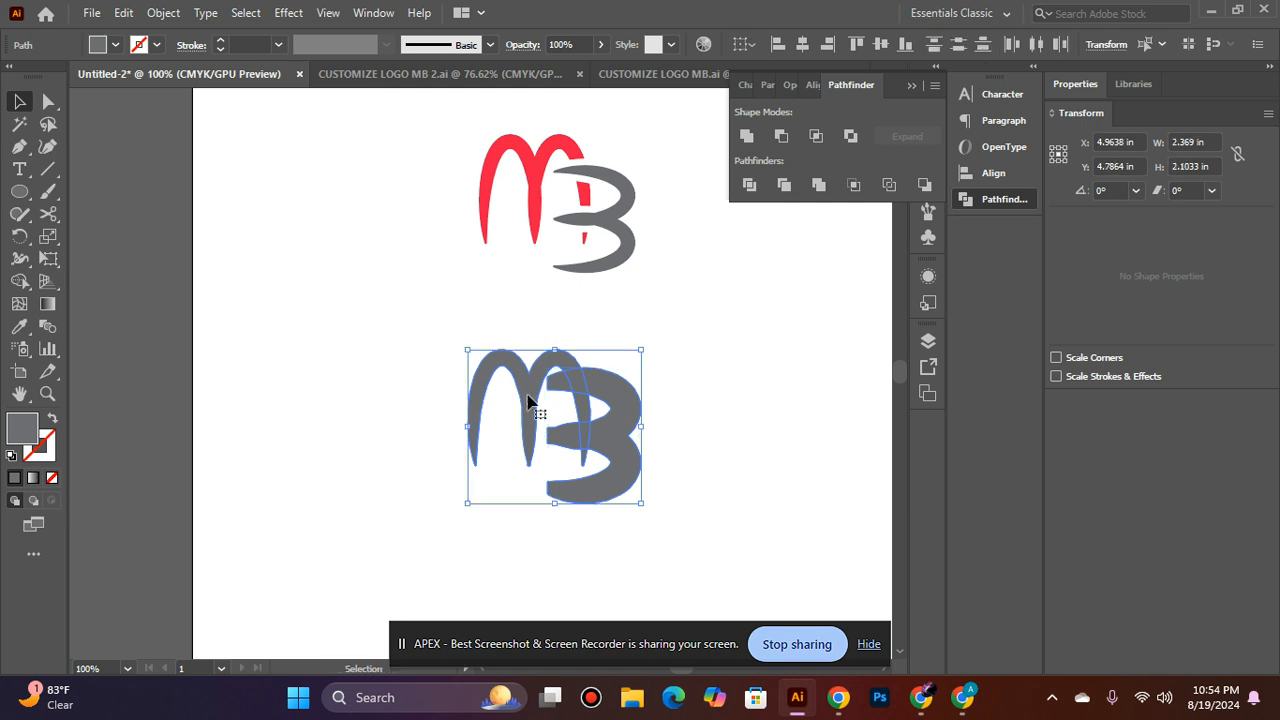
{"action": "left_click", "coordinate": [775, 144]}
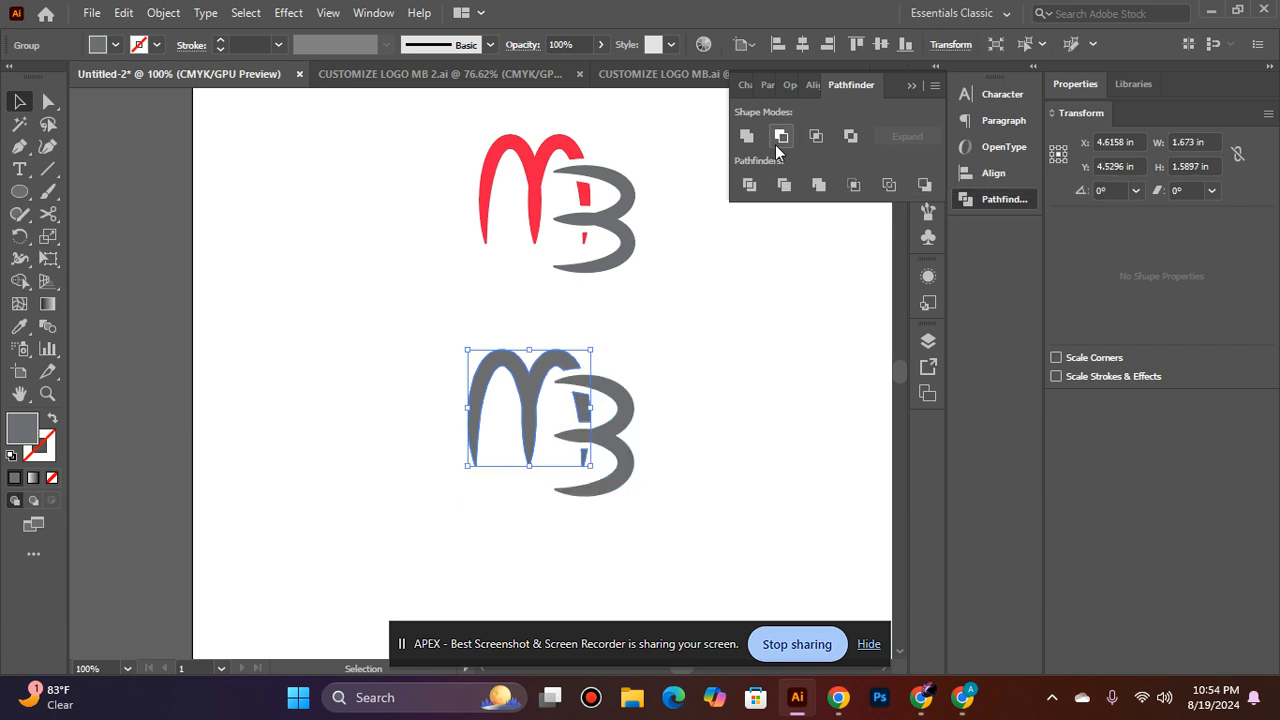
{"action": "left_click", "coordinate": [441, 514]}
Isolate the M group and delete the small bottom fragment of its right leg
{"action": "key", "text": "ctrl+space"}
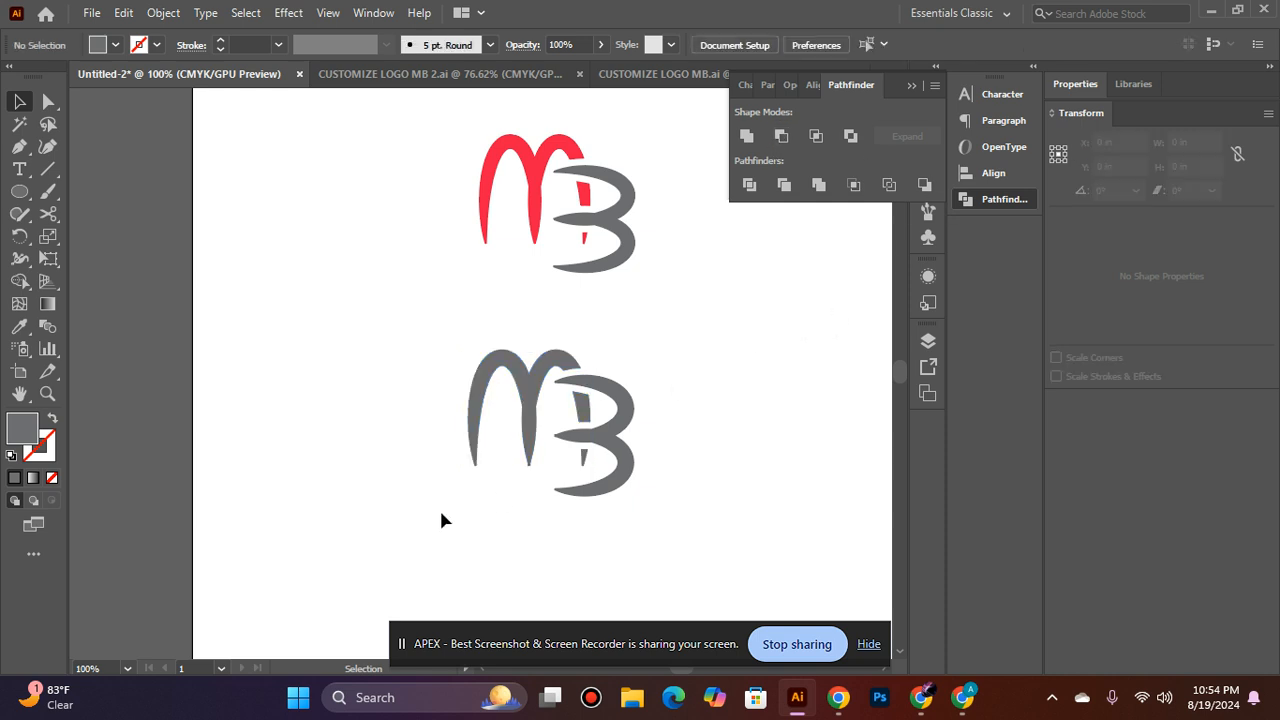
{"action": "left_click", "coordinate": [445, 456], "text": "ctrl"}
{"action": "left_click_drag", "start_coordinate": [633, 346], "coordinate": [513, 394]}
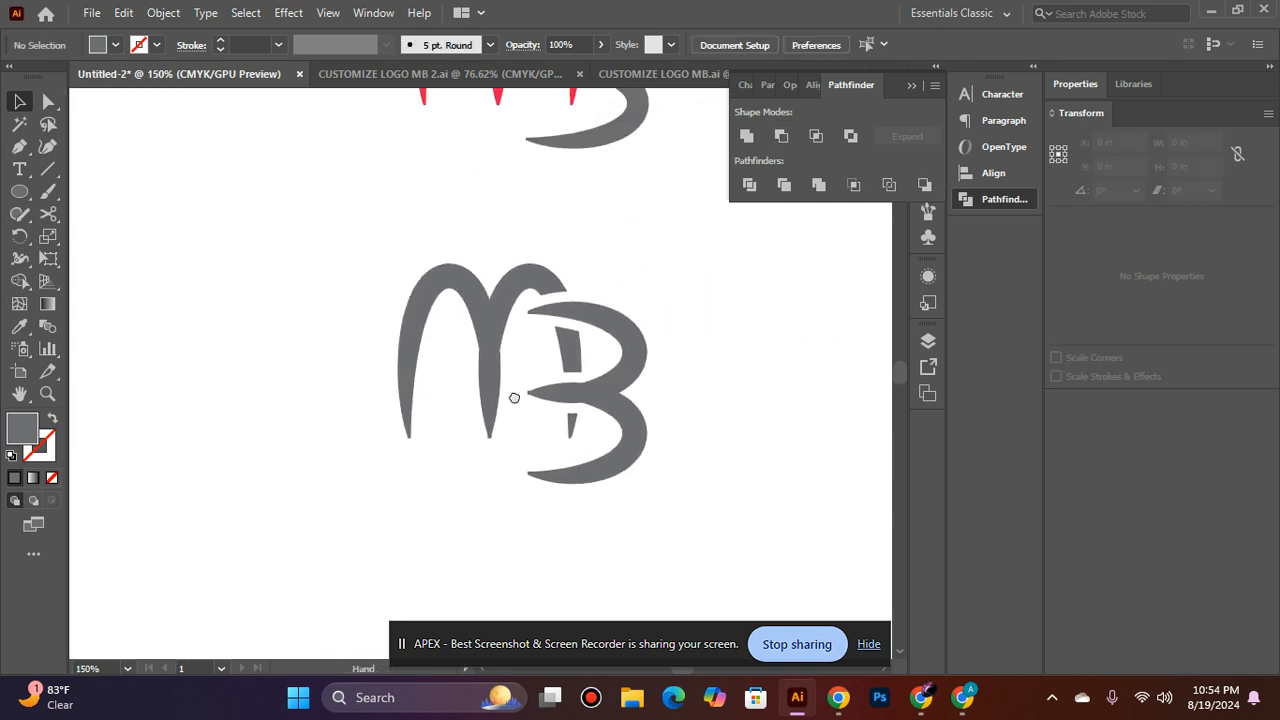
{"action": "left_click", "coordinate": [491, 363]}
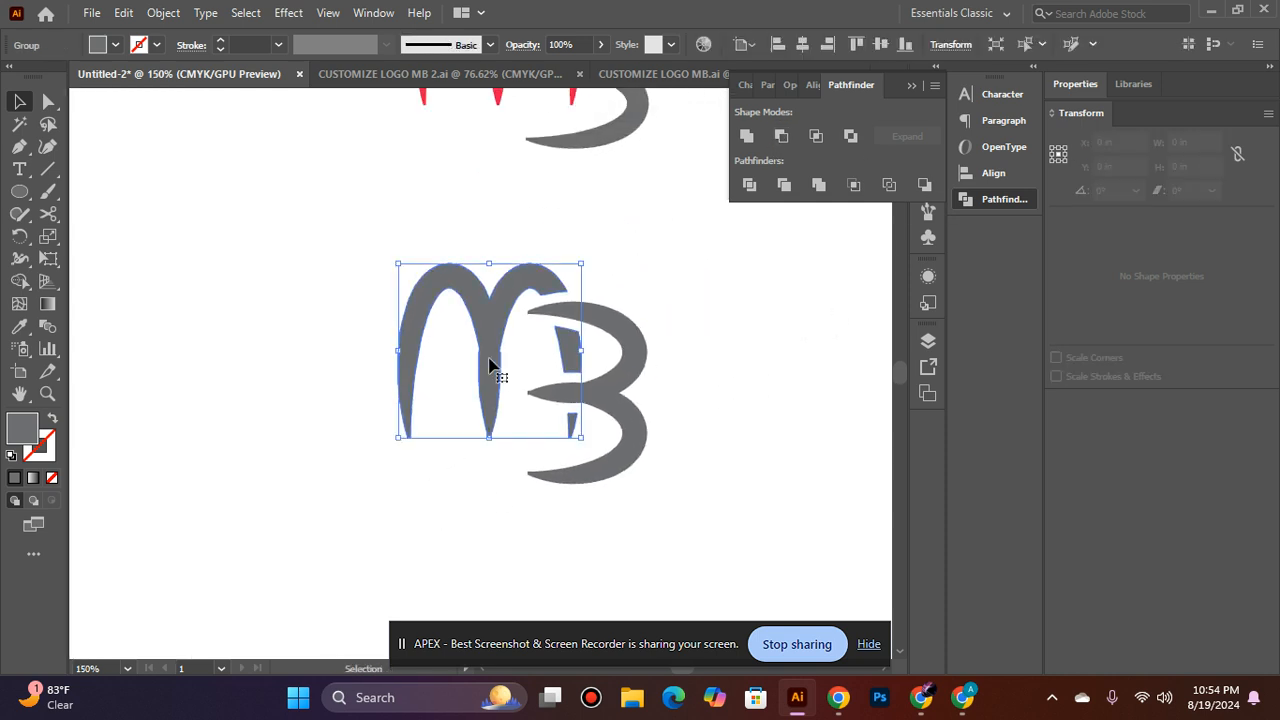
{"action": "double_click", "coordinate": [574, 430]}
{"action": "key", "text": "Delete"}
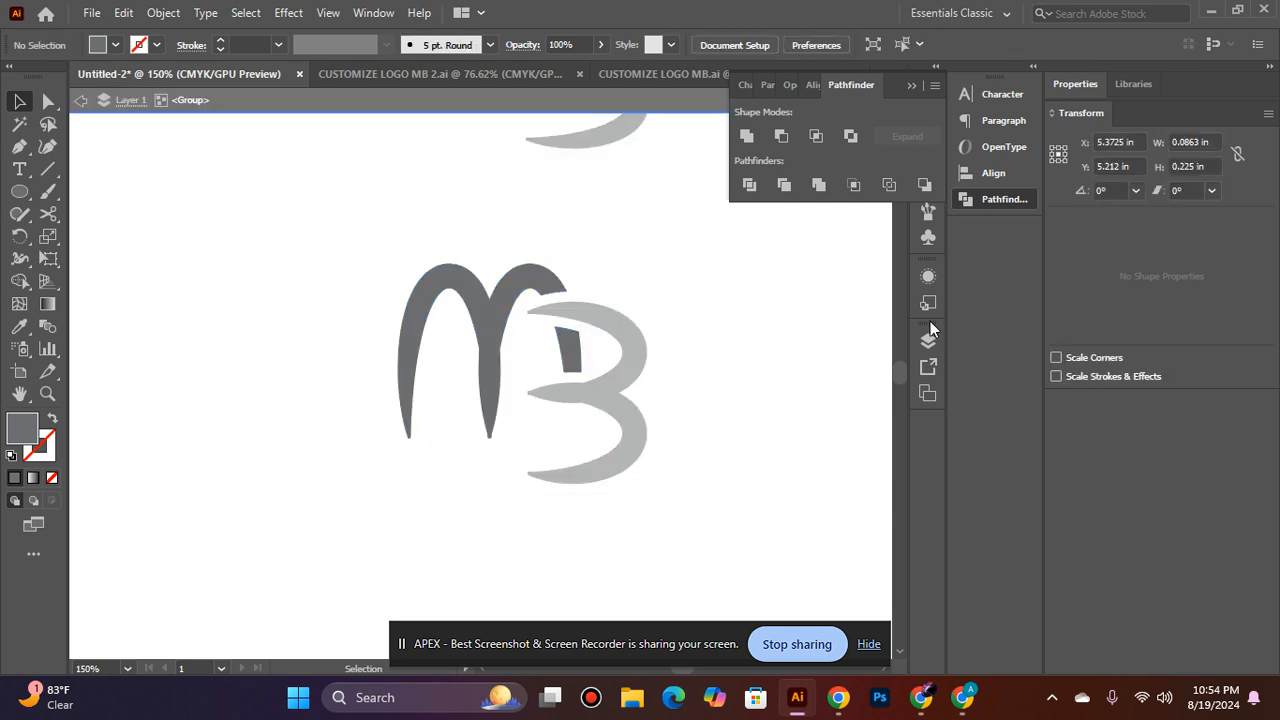
{"action": "double_click", "coordinate": [752, 341]}
{"action": "key", "text": "ctrl+alt+space"}
{"action": "left_click", "coordinate": [519, 383], "text": "ctrl+alt"}
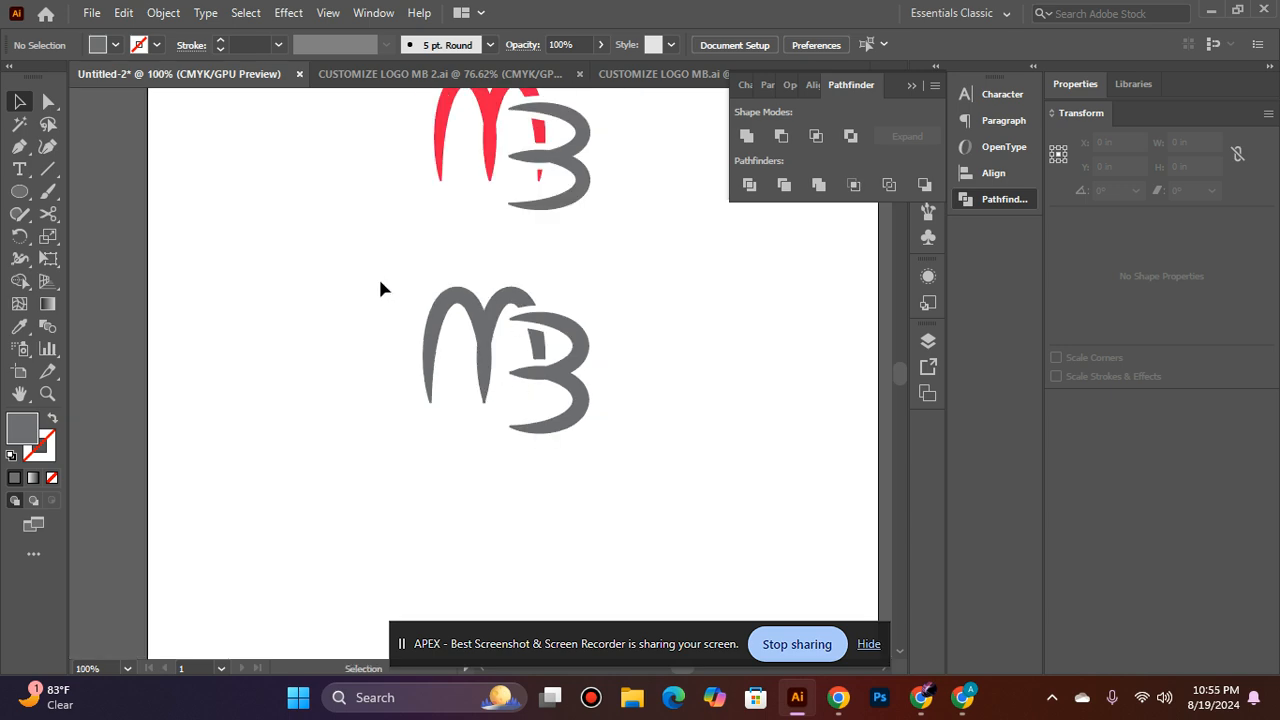
Recolor the B with the red sampled from the reference logo's M
{"action": "left_click_drag", "start_coordinate": [380, 282], "coordinate": [677, 438]}
{"action": "left_click", "coordinate": [633, 344]}
{"action": "left_click", "coordinate": [578, 360]}
{"action": "key", "text": "i"}
{"action": "left_click", "coordinate": [445, 118]}
{"action": "left_click", "coordinate": [19, 101]}
{"action": "left_click", "coordinate": [334, 323]}
{"action": "left_click_drag", "start_coordinate": [400, 251], "coordinate": [687, 483]}
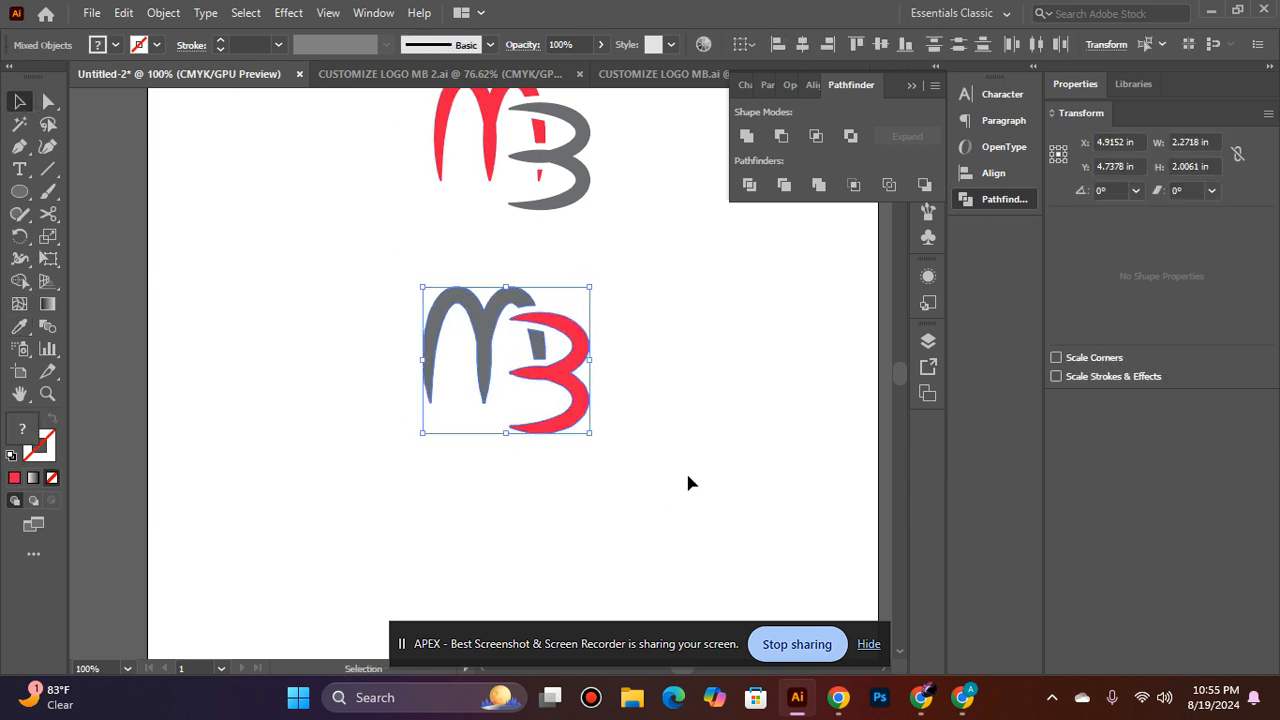
{"action": "left_click", "coordinate": [637, 449]}
{"action": "scroll", "coordinate": [622, 447], "scroll_direction": "up", "scroll_amount": 2}
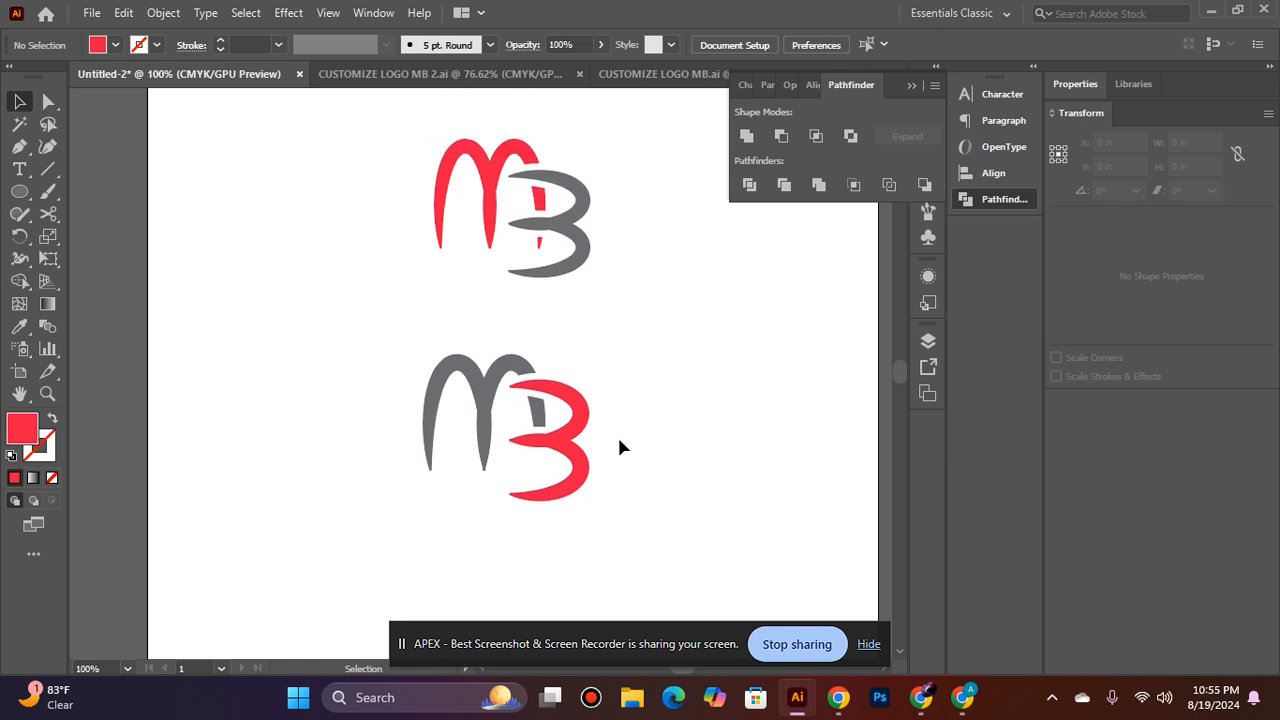
Undo the B's recoloring and the deletion of the M's bottom leg fragment, and exit group isolation
{"action": "left_click_drag", "start_coordinate": [579, 457], "coordinate": [590, 398]}
{"action": "left_click", "coordinate": [699, 340]}
{"action": "key", "text": "ctrl+z"}
{"action": "key", "text": "ctrl+z"}
{"action": "key", "text": "ctrl+z"}
{"action": "left_click", "coordinate": [698, 340]}
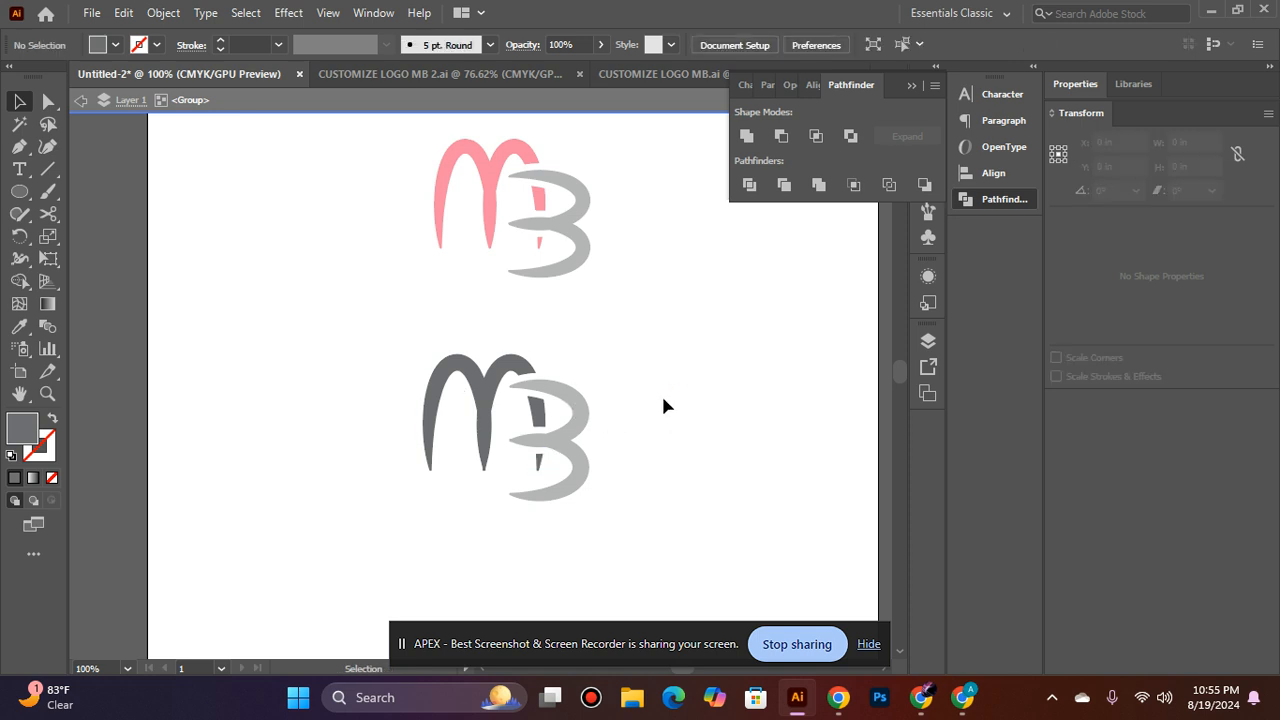
{"action": "double_click", "coordinate": [714, 357]}
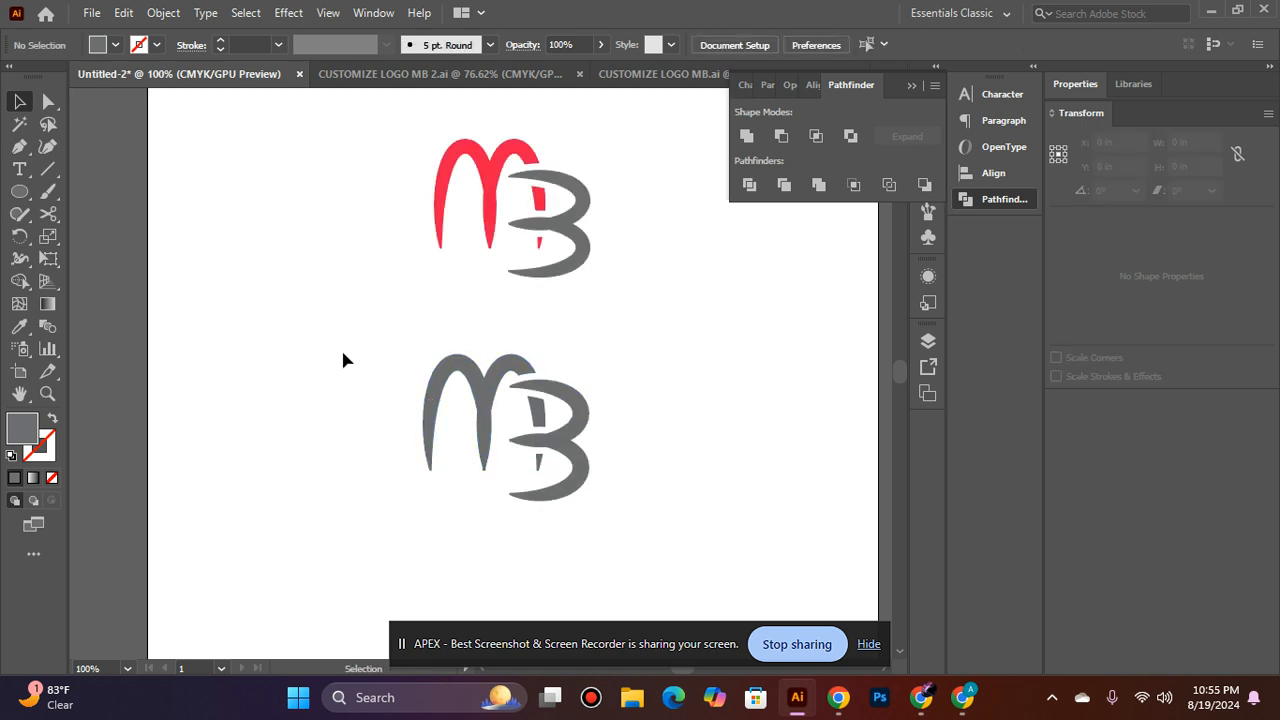
Recolor both letters of the new monogram with the red sampled from the reference logo's M
{"action": "left_click_drag", "start_coordinate": [390, 327], "coordinate": [622, 488]}
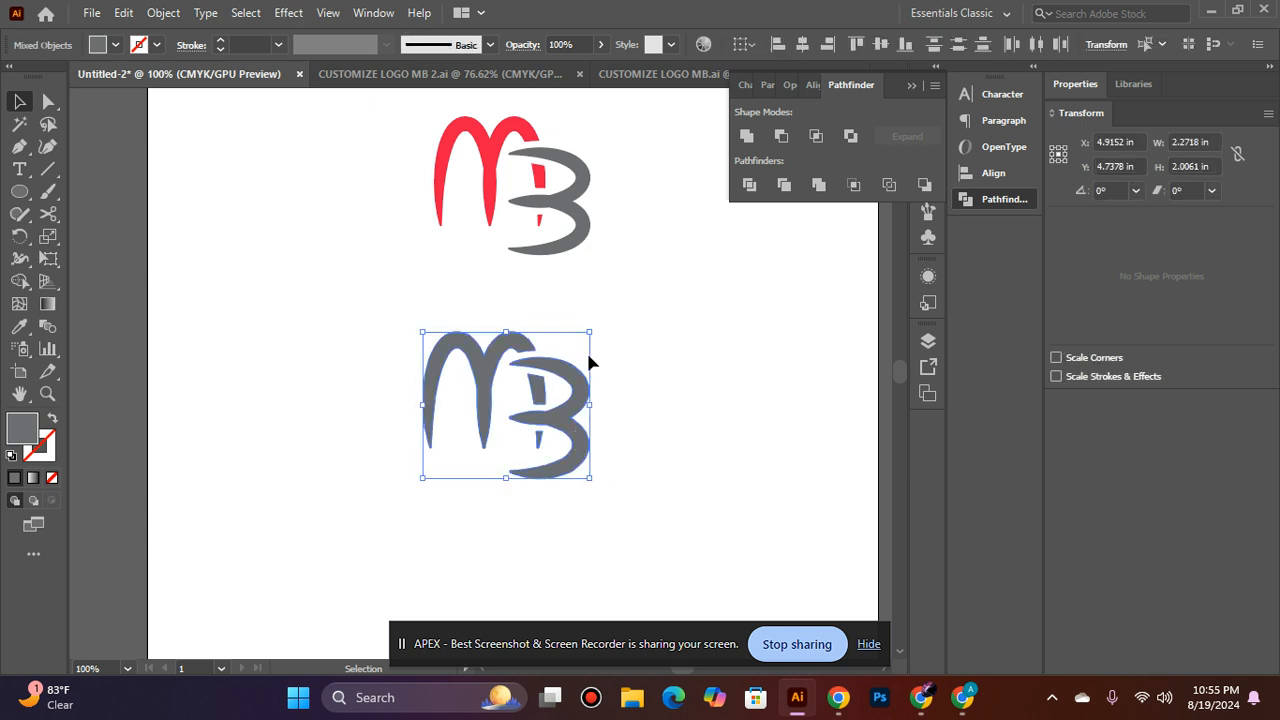
{"action": "key", "text": "i"}
{"action": "left_click", "coordinate": [447, 127]}
{"action": "left_click", "coordinate": [18, 101]}
{"action": "left_click", "coordinate": [573, 478]}
Move the whole red MB monogram up and to the right, beside the reference logo
{"action": "left_click_drag", "start_coordinate": [580, 418], "coordinate": [778, 313]}
{"action": "key", "text": "ctrl+z"}
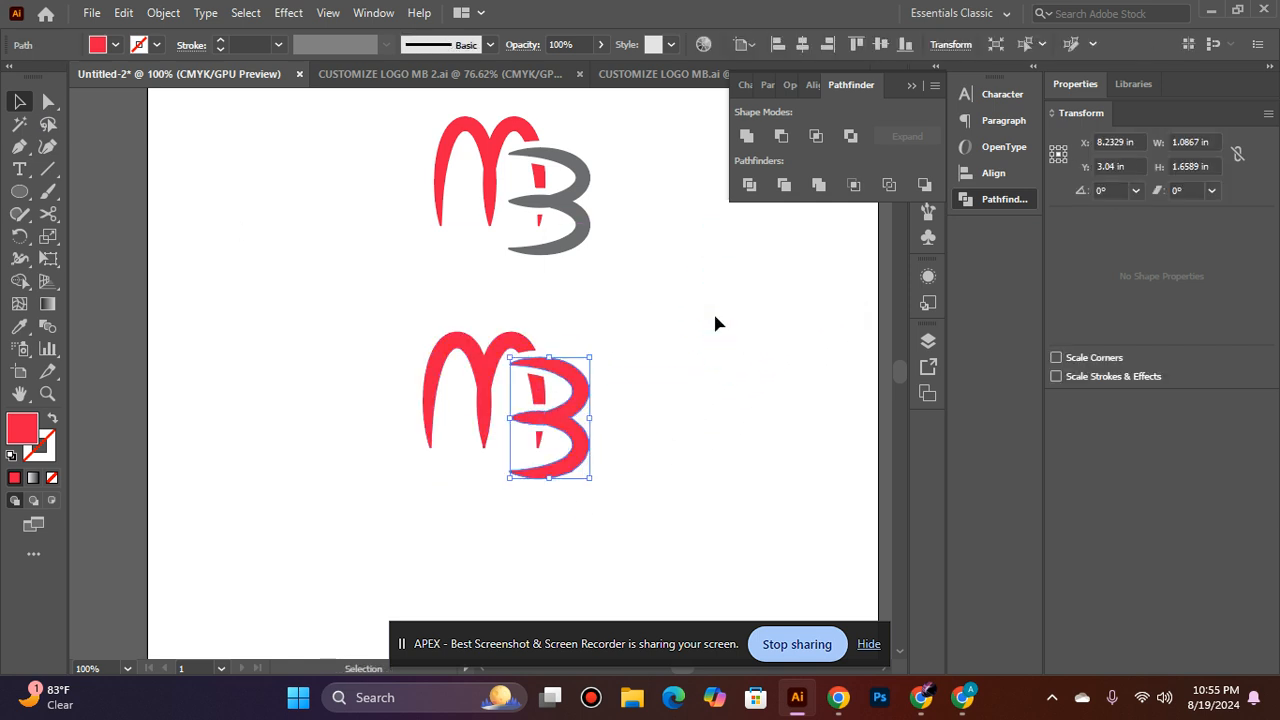
{"action": "left_click_drag", "start_coordinate": [392, 328], "coordinate": [699, 484]}
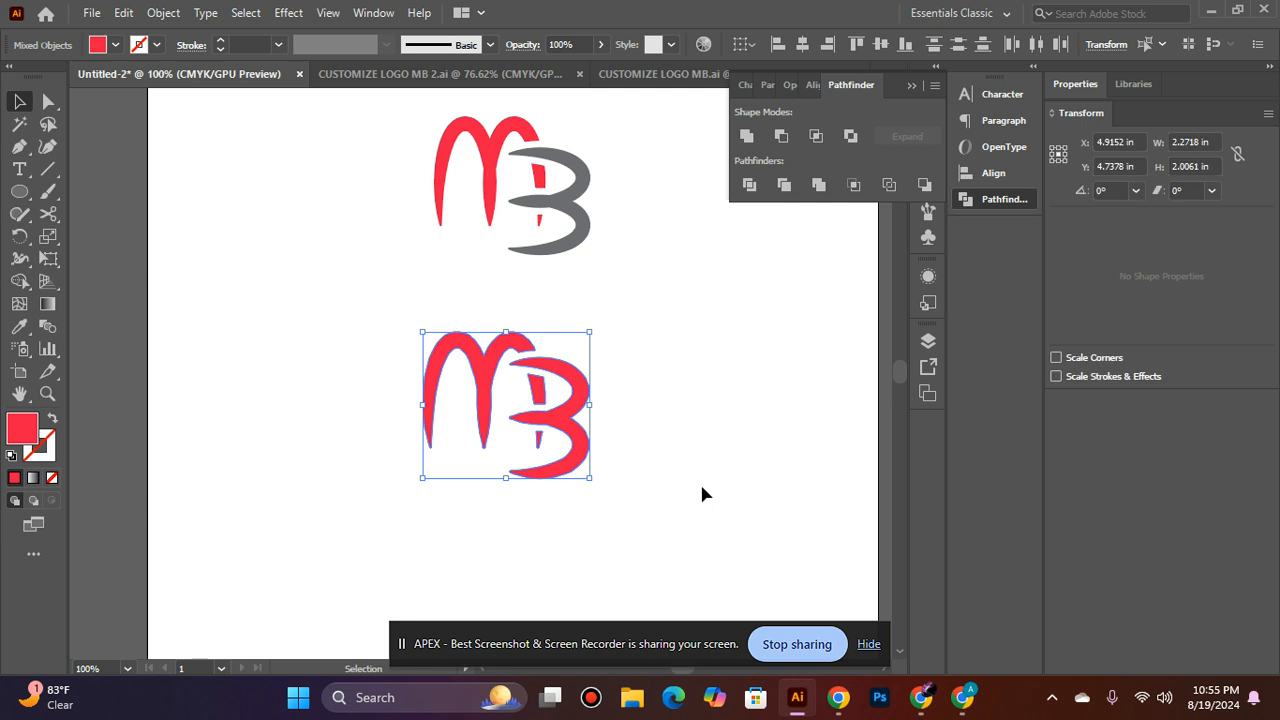
{"action": "left_click", "coordinate": [700, 479]}
{"action": "left_click_drag", "start_coordinate": [594, 403], "coordinate": [815, 275]}
{"action": "left_click", "coordinate": [551, 369]}
{"action": "left_click", "coordinate": [495, 188]}
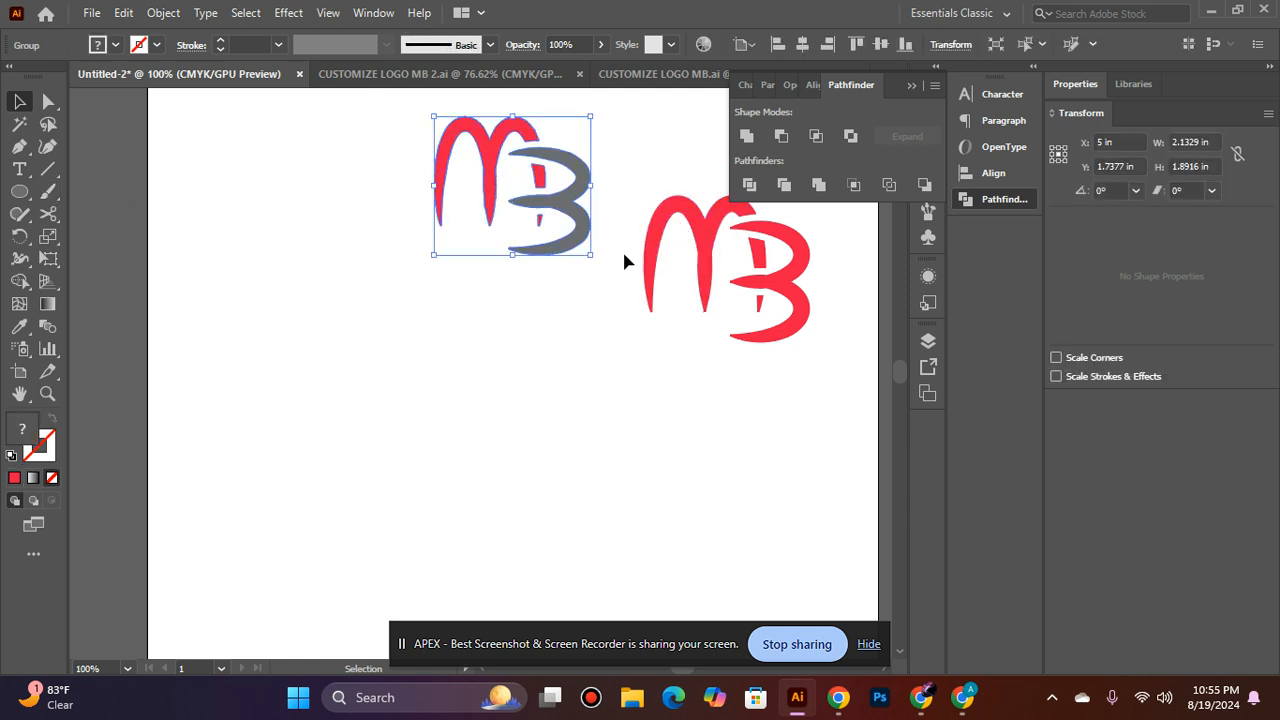
{"action": "left_click", "coordinate": [498, 392]}
Draw a circle about 1.72 in wide below the reference logo, unfilled with a 16 pt red stroke
{"action": "left_click", "coordinate": [19, 191]}
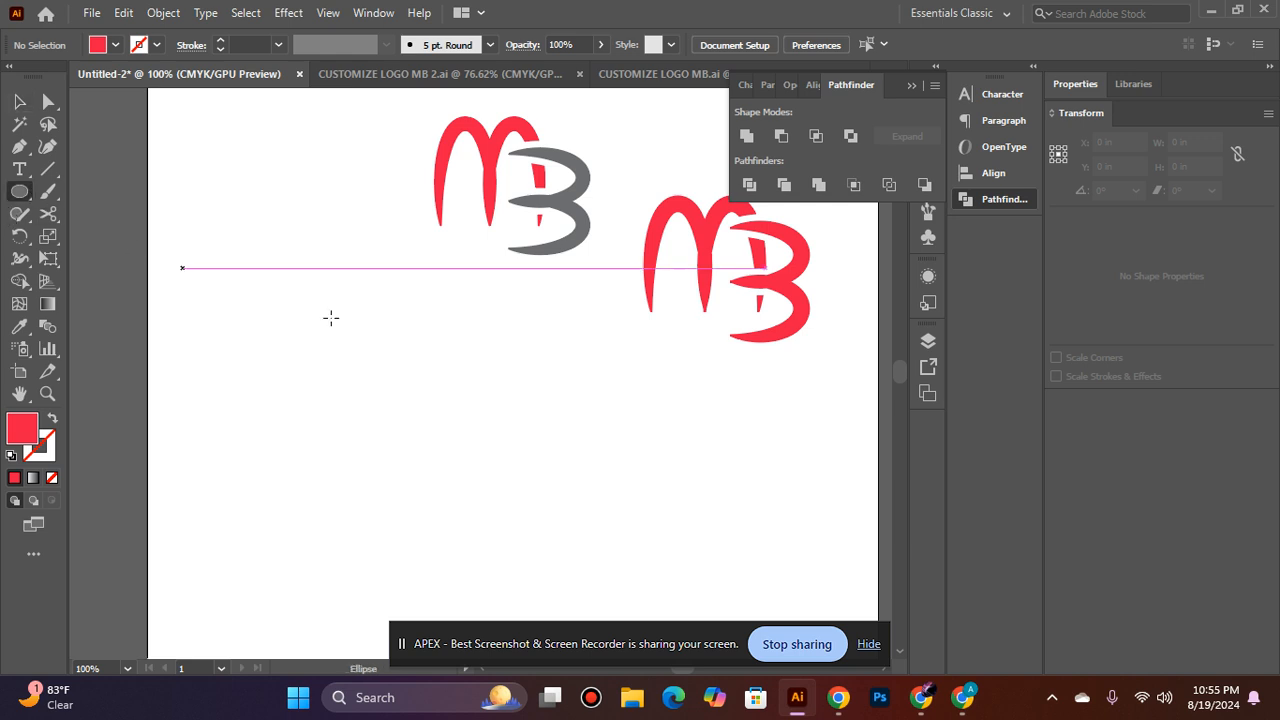
{"action": "left_click_drag", "start_coordinate": [437, 371], "coordinate": [502, 433]}
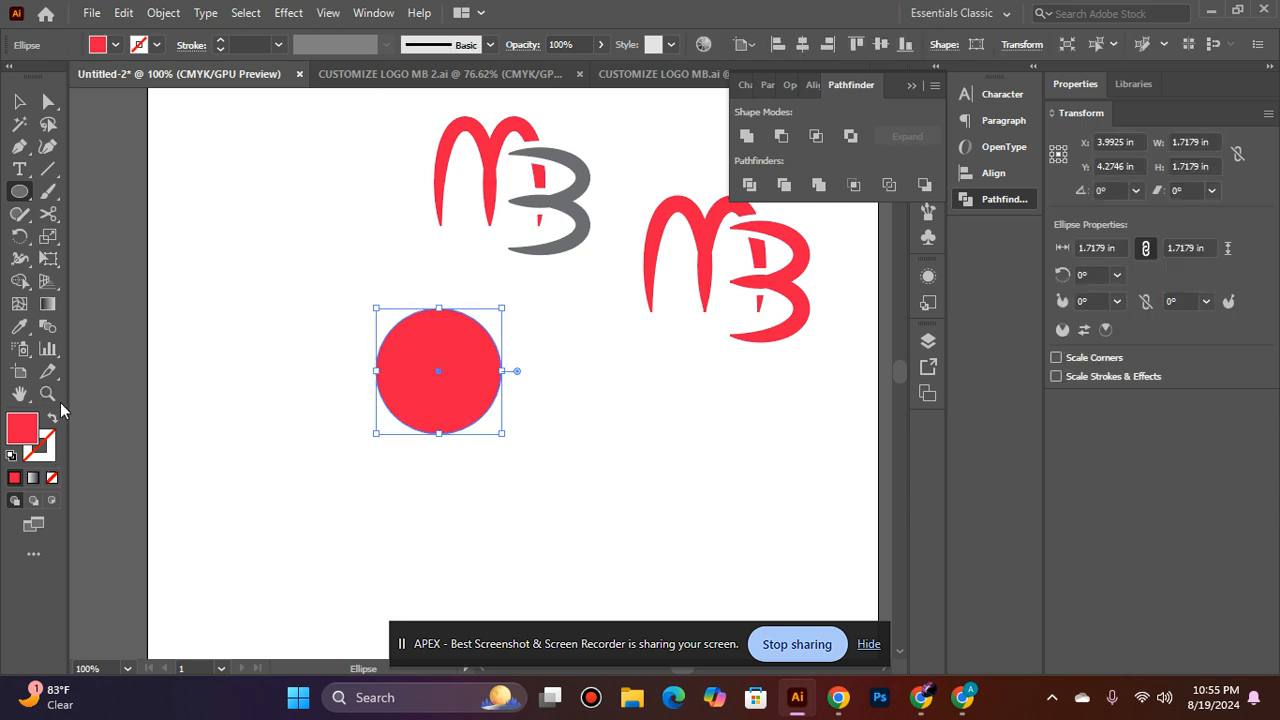
{"action": "left_click", "coordinate": [53, 418]}
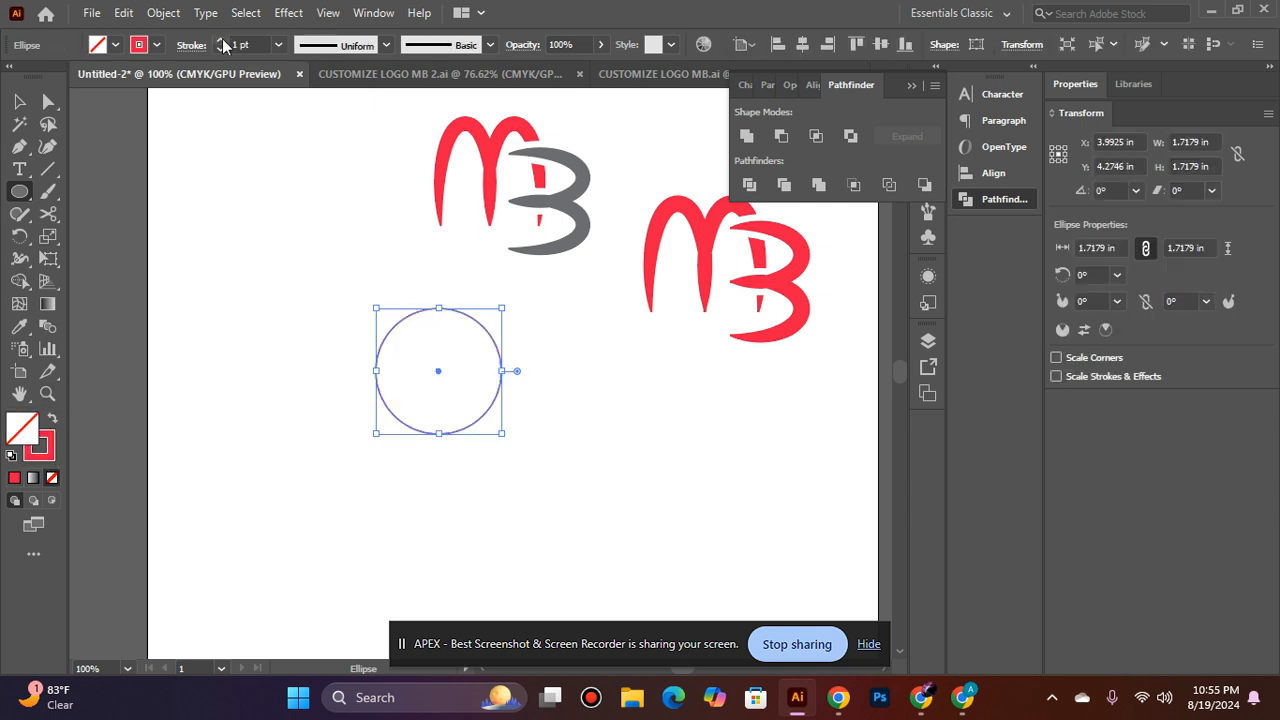
{"action": "left_click", "coordinate": [222, 41]}
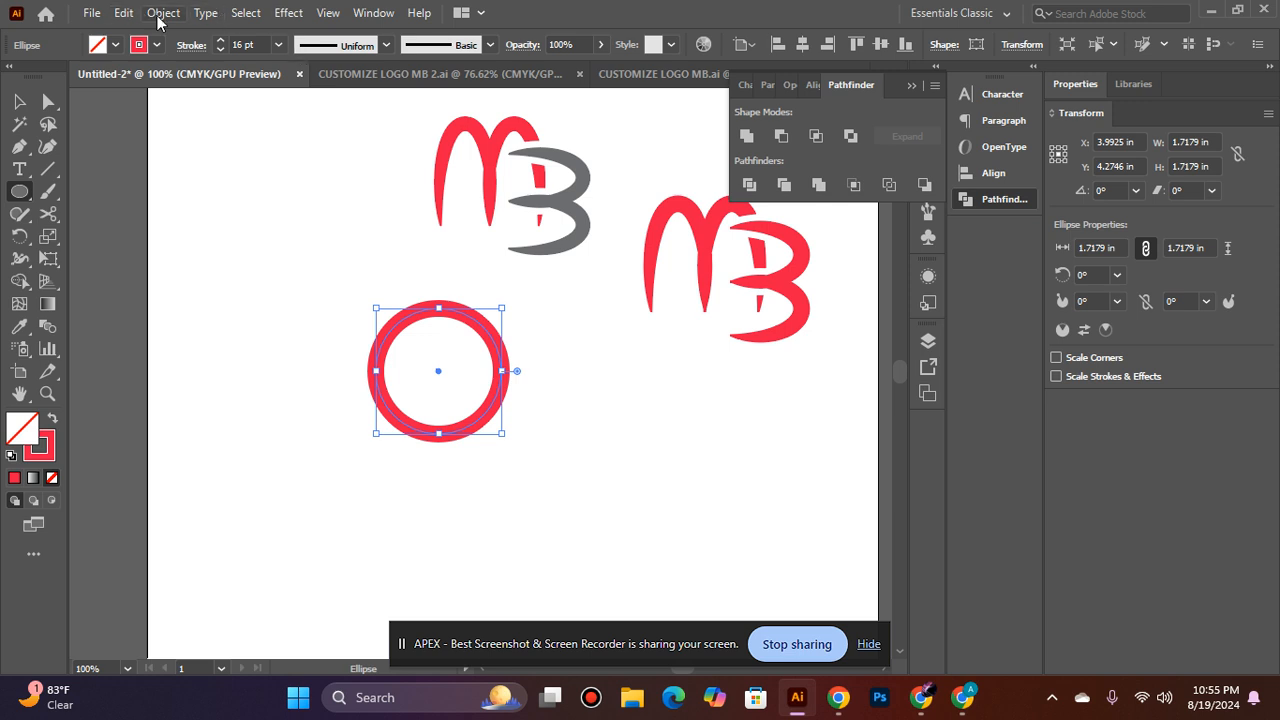
Cut the circle at its top and bottom anchors with the Scissors tool and delete its left half
{"action": "left_click", "coordinate": [48, 169]}
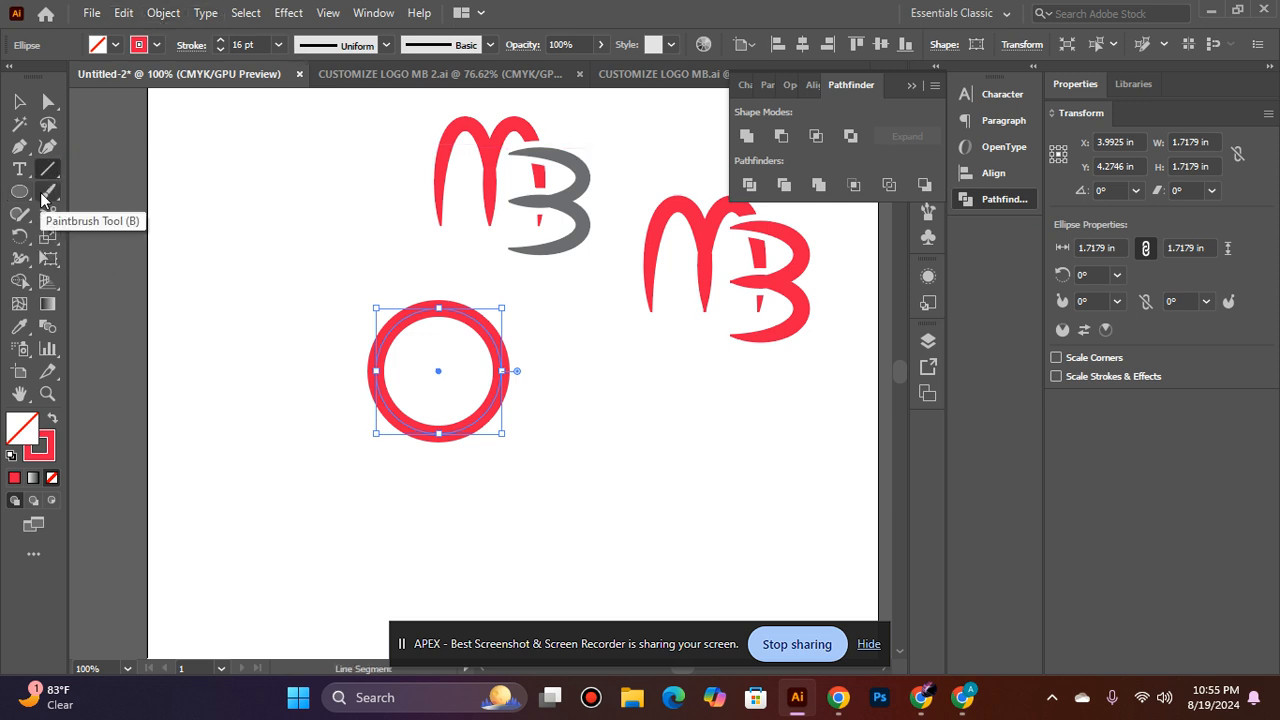
{"action": "left_click", "coordinate": [48, 214]}
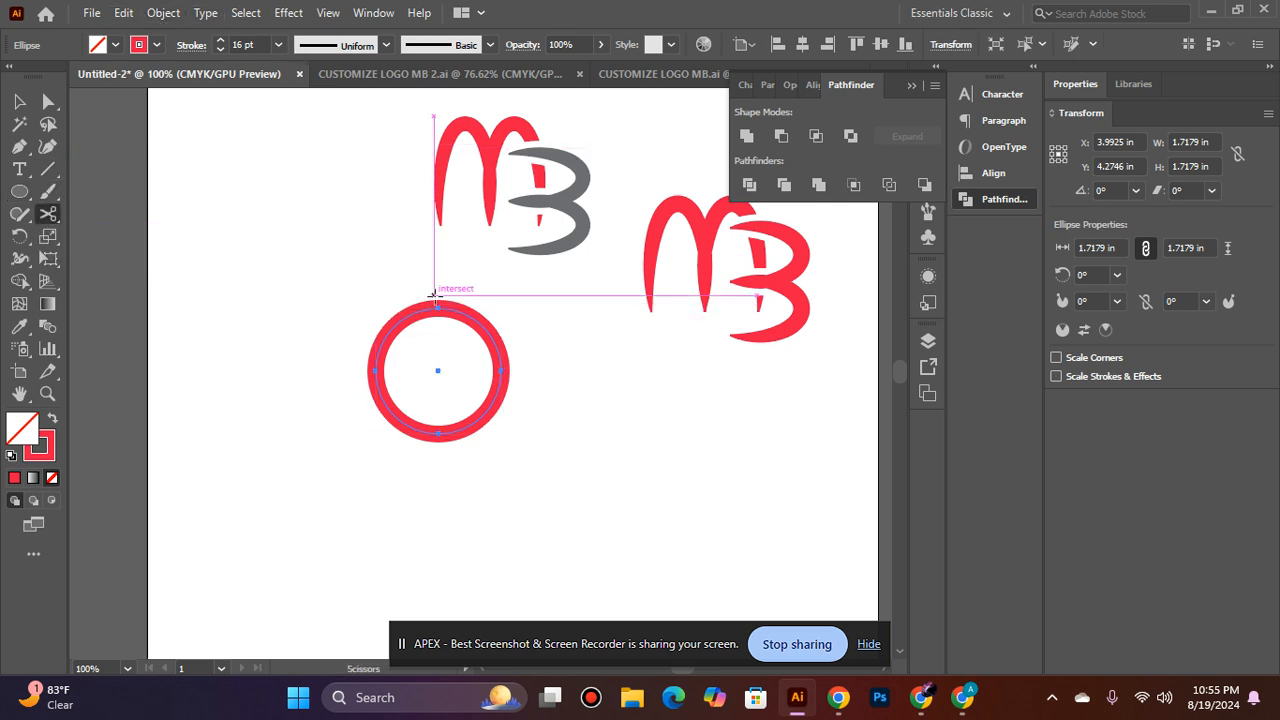
{"action": "left_click", "coordinate": [439, 309]}
{"action": "left_click", "coordinate": [438, 434]}
{"action": "left_click", "coordinate": [19, 101]}
{"action": "key", "text": "Delete"}
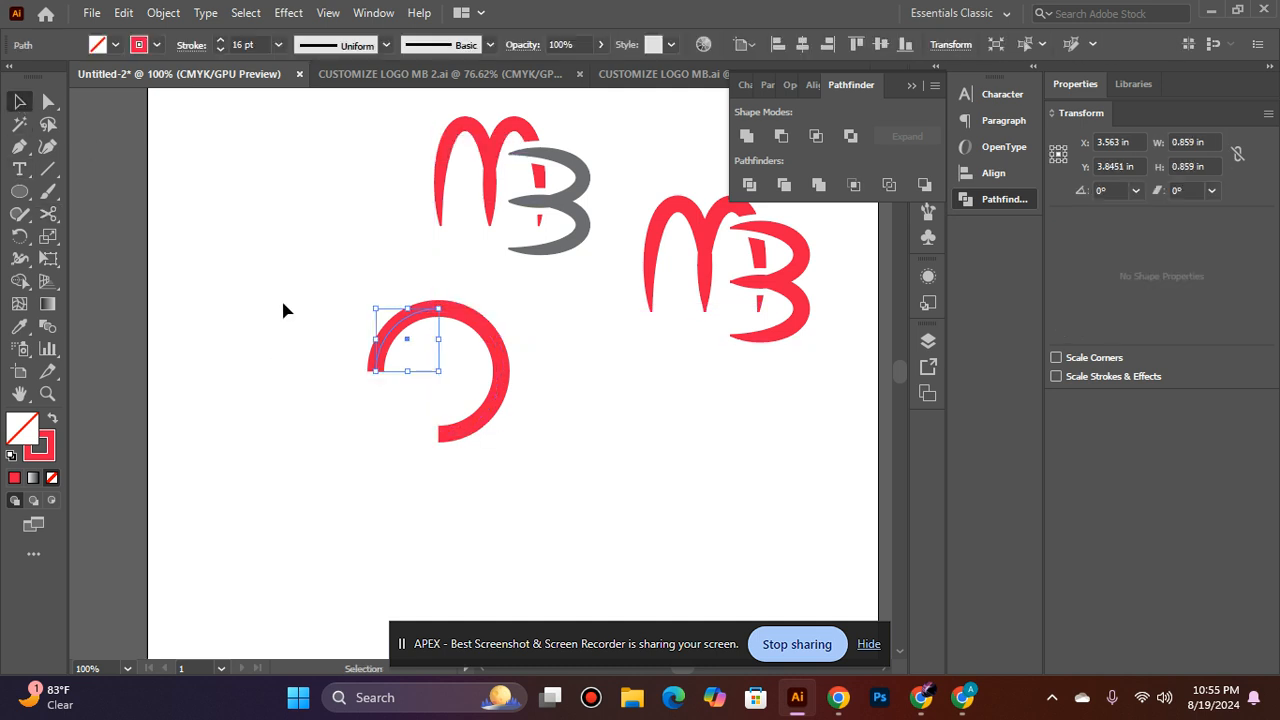
Rotate the remaining half circle 180° so that it opens to the right
{"action": "left_click", "coordinate": [497, 400]}
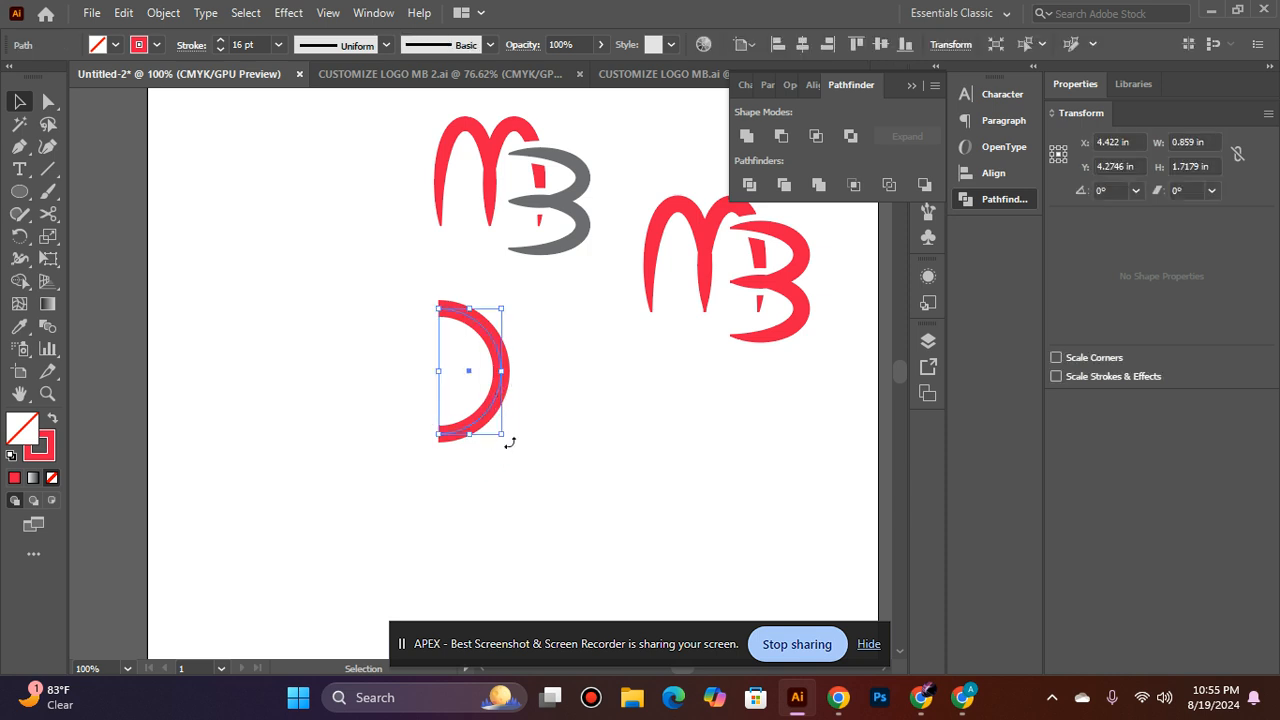
{"action": "left_click_drag", "start_coordinate": [510, 431], "coordinate": [430, 315]}
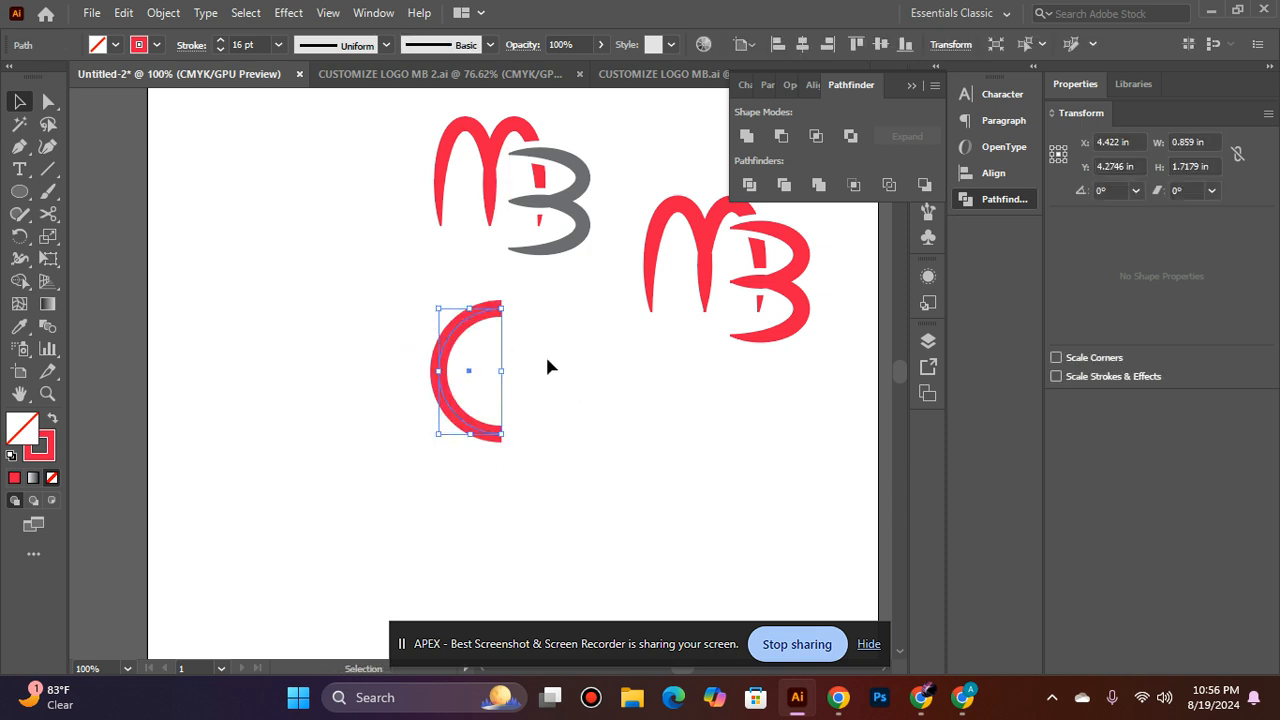
{"action": "left_click", "coordinate": [545, 354]}
Apply the width profile that tapers at both ends to the half circle's stroke
{"action": "left_click", "coordinate": [441, 358]}
{"action": "left_click", "coordinate": [385, 46]}
{"action": "left_click", "coordinate": [328, 116]}
{"action": "left_click", "coordinate": [366, 258]}
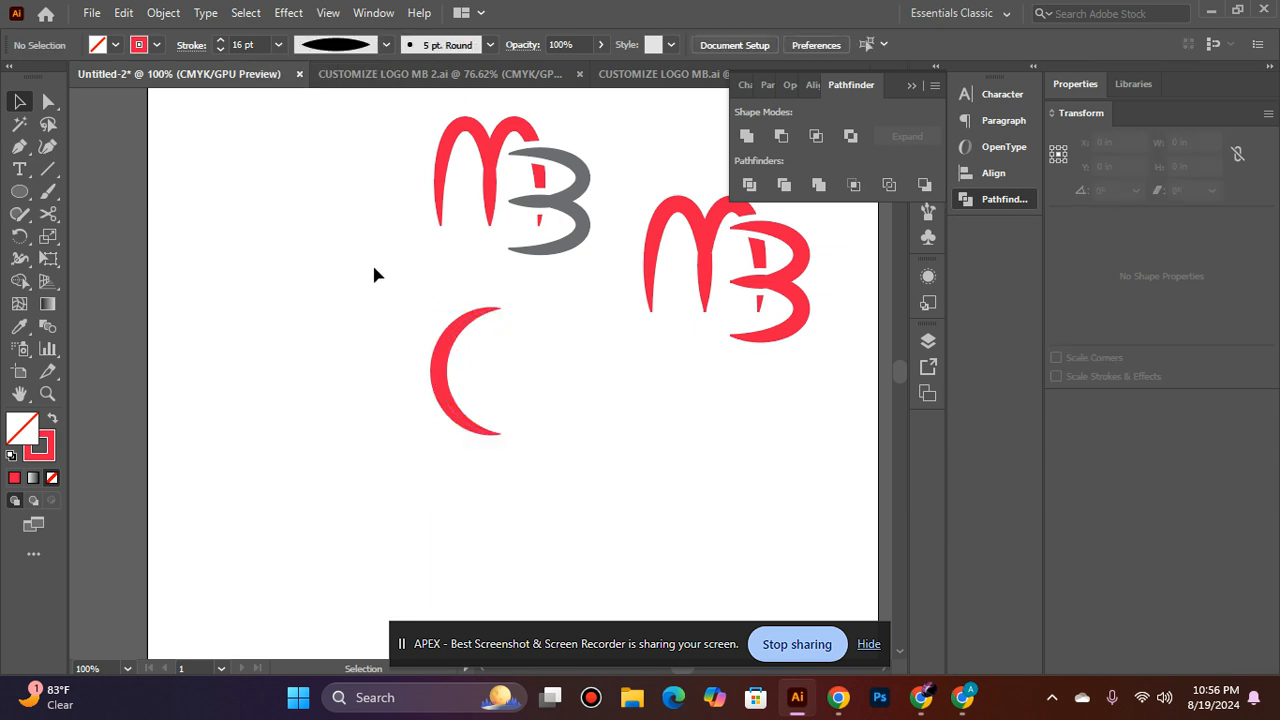
Try widening the arc to about 1.14 in from its open side and stretching it from its curved side, undoing each stretch
{"action": "left_click_drag", "start_coordinate": [507, 370], "coordinate": [524, 371]}
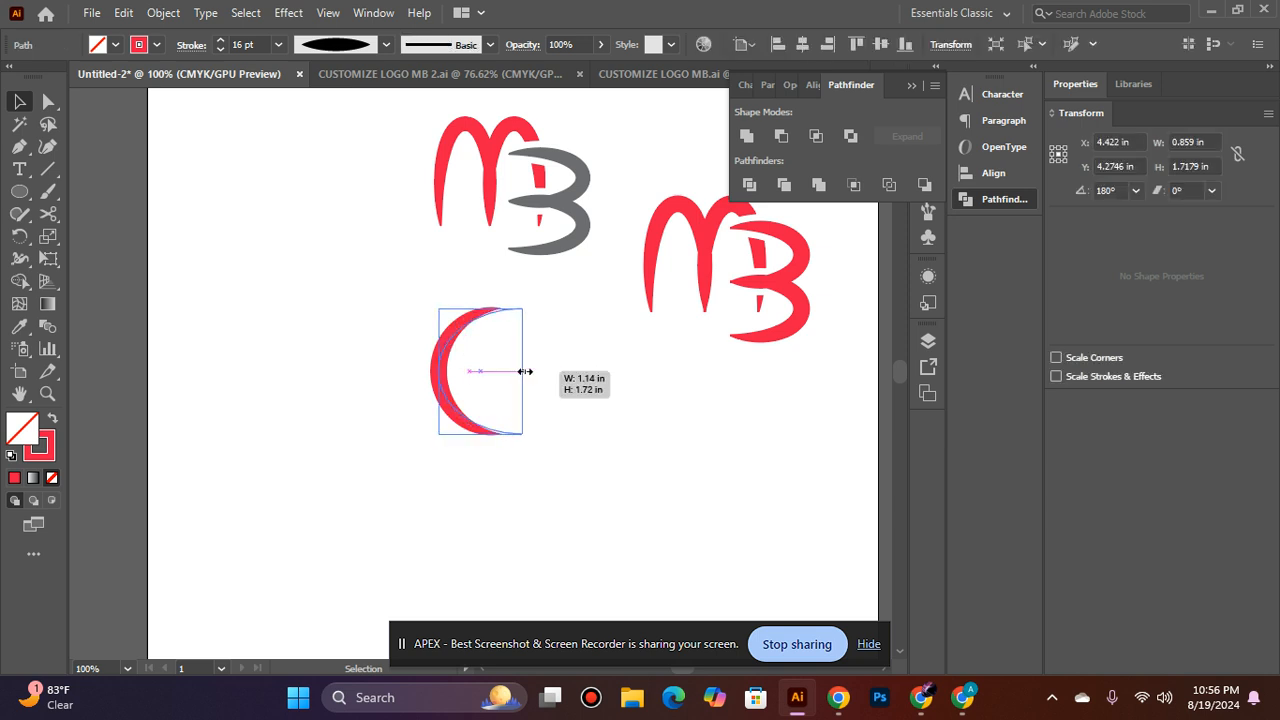
{"action": "left_click", "coordinate": [609, 331]}
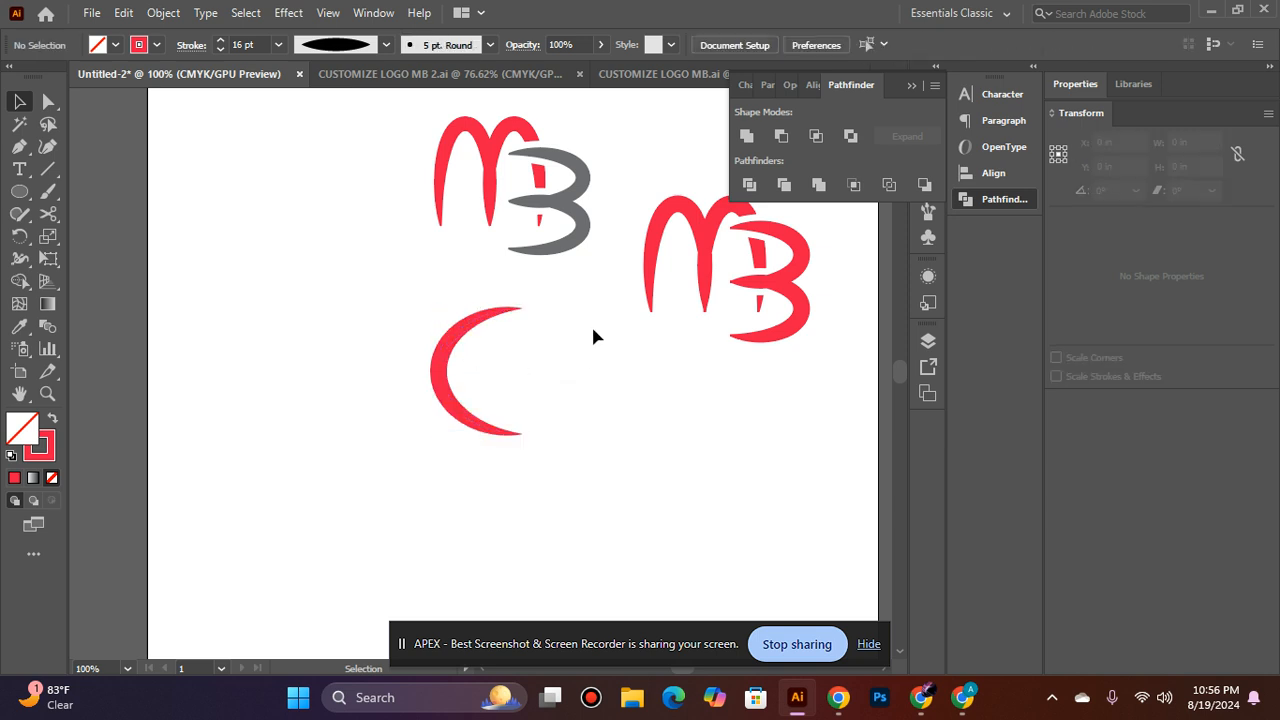
{"action": "key", "text": "ctrl+z"}
{"action": "left_click_drag", "start_coordinate": [433, 370], "coordinate": [377, 370]}
{"action": "left_click", "coordinate": [575, 341]}
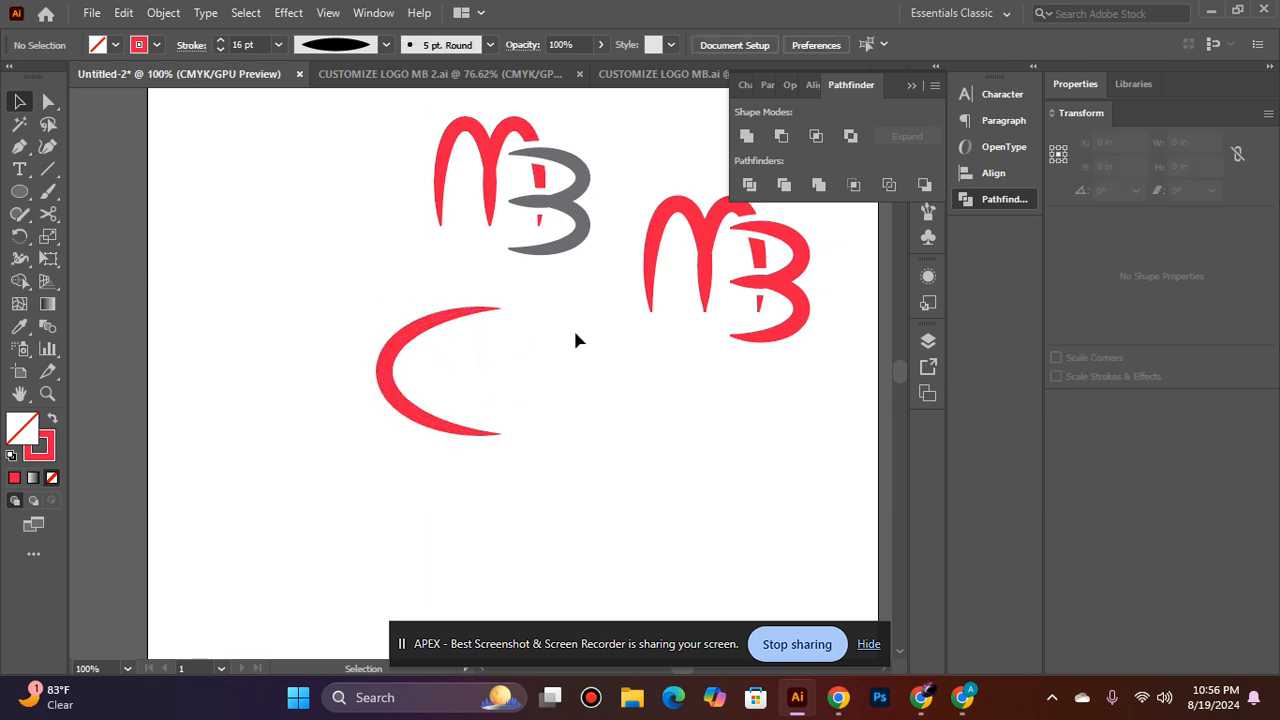
{"action": "key", "text": "ctrl+z"}
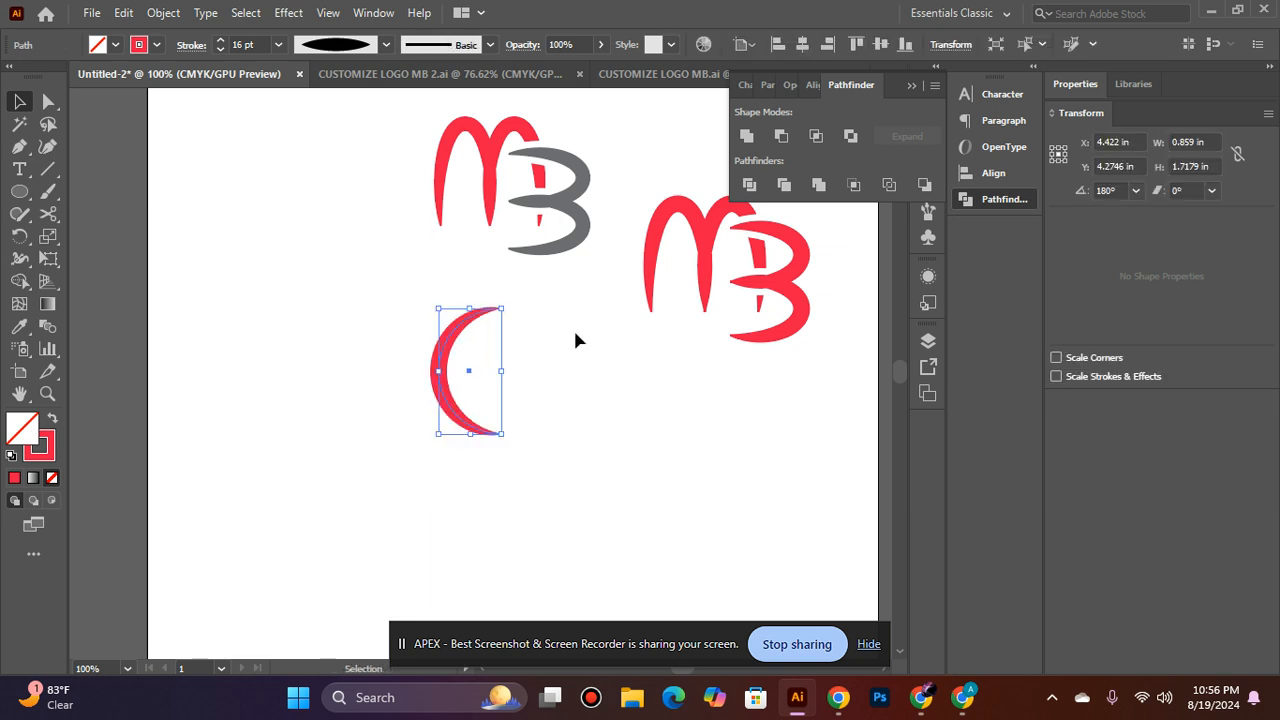
{"action": "left_click", "coordinate": [577, 323]}
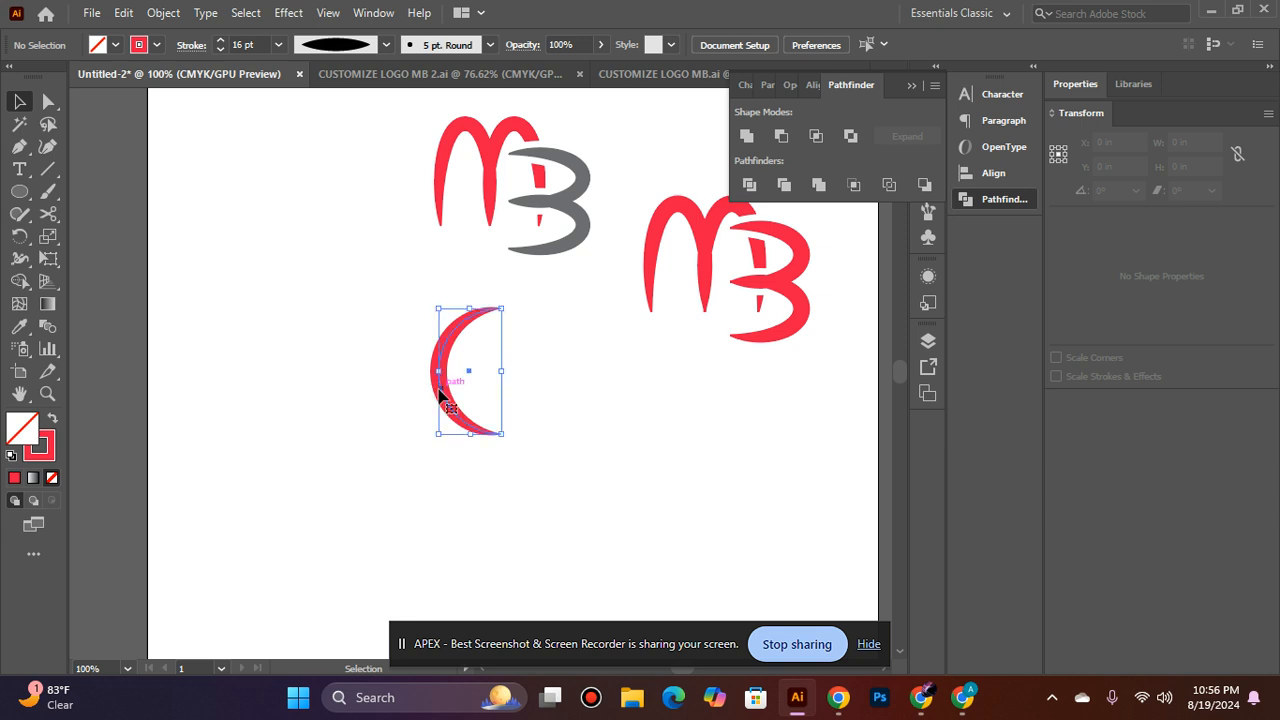
{"action": "left_click", "coordinate": [440, 395]}
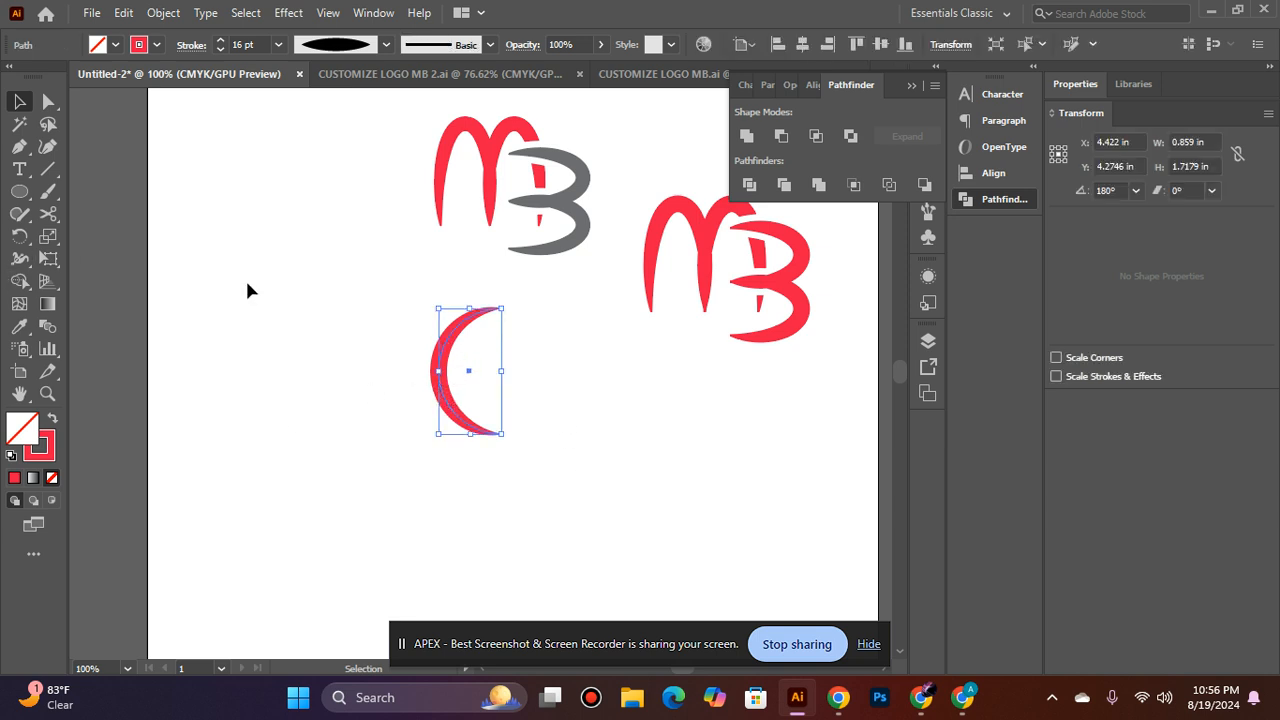
Expand the arc's appearance and add two rotated copies around its lower end, each about 42° further clockwise
{"action": "left_click", "coordinate": [163, 12]}
{"action": "left_click", "coordinate": [330, 252]}
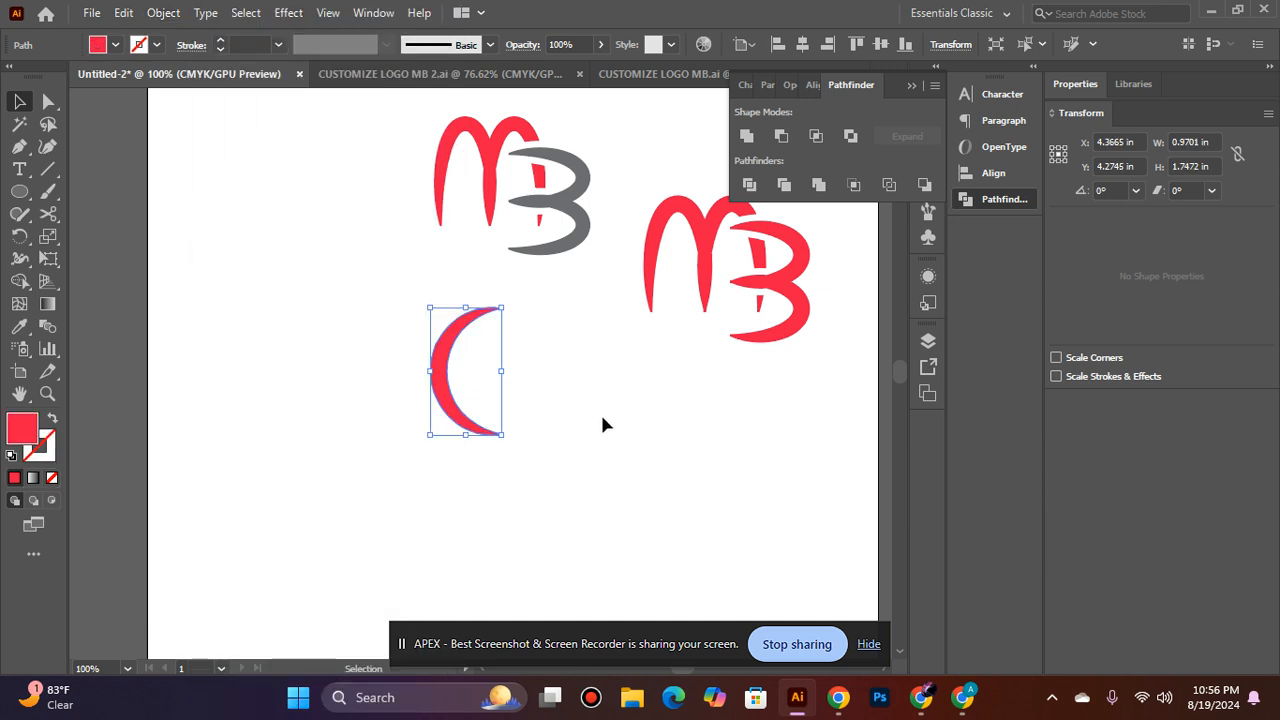
{"action": "left_click", "coordinate": [20, 236]}
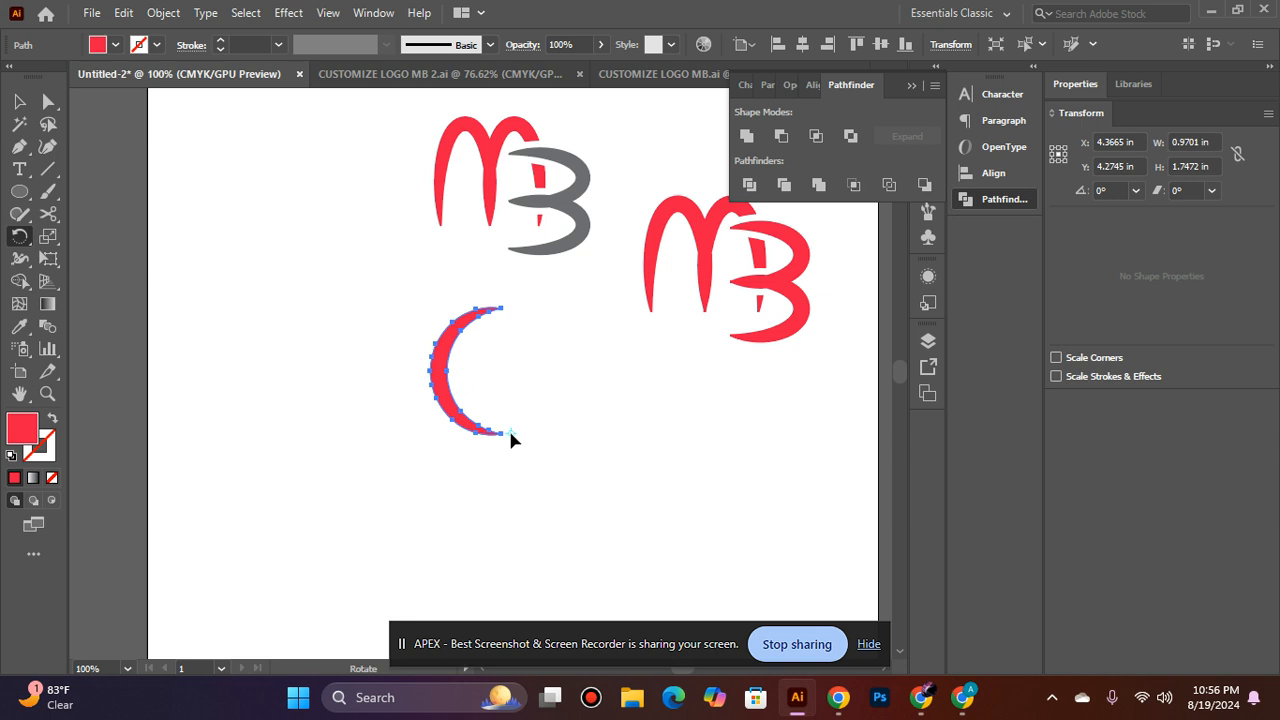
{"action": "left_click_drag", "start_coordinate": [462, 322], "coordinate": [532, 352]}
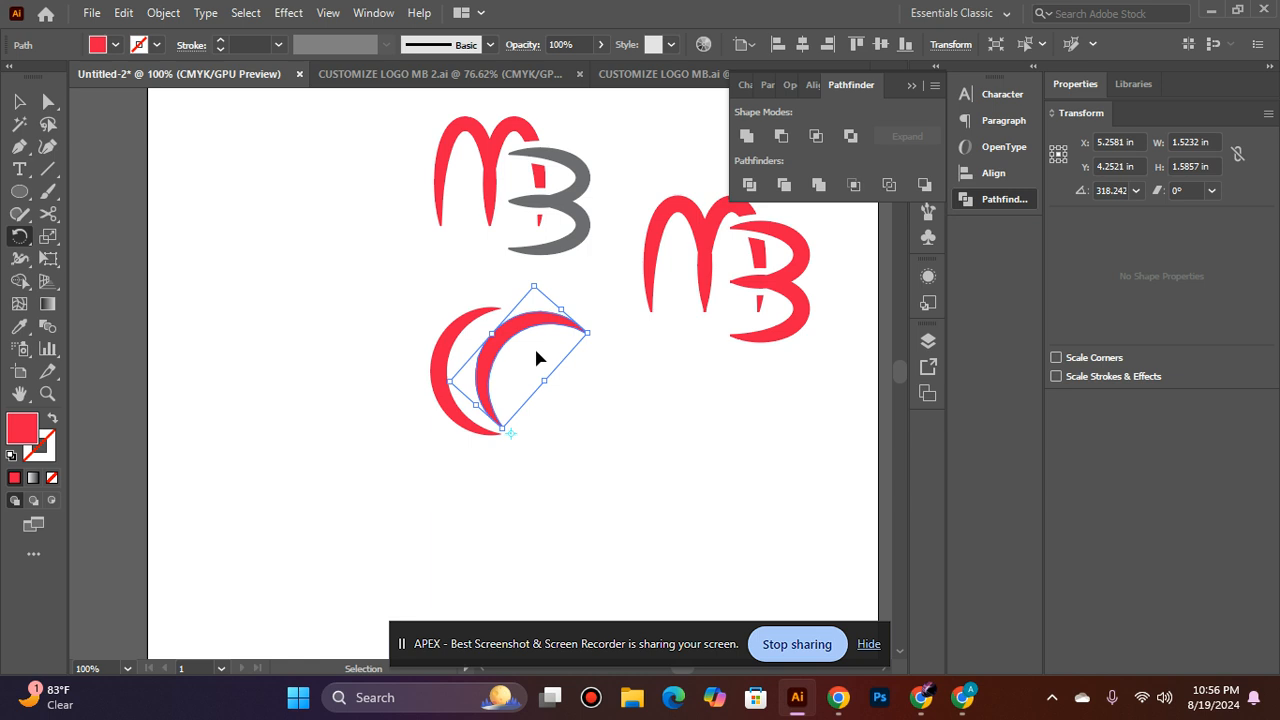
{"action": "key", "text": "ctrl+d"}
Repeat the rotated copy six more times around the same centre to complete the pinwheel
{"action": "key", "text": "ctrl+d"}
{"action": "key", "text": "ctrl+d"}
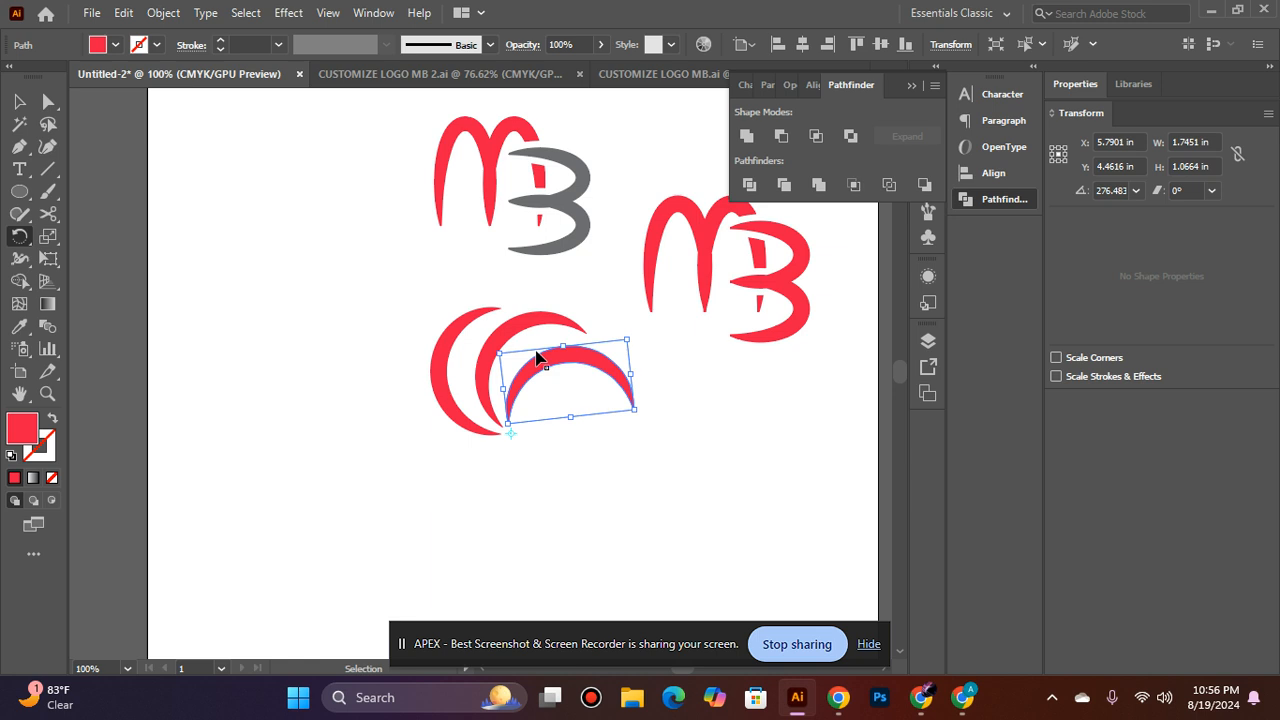
{"action": "key", "text": "ctrl+d"}
{"action": "key", "text": "ctrl+d"}
{"action": "key", "text": "ctrl+d"}
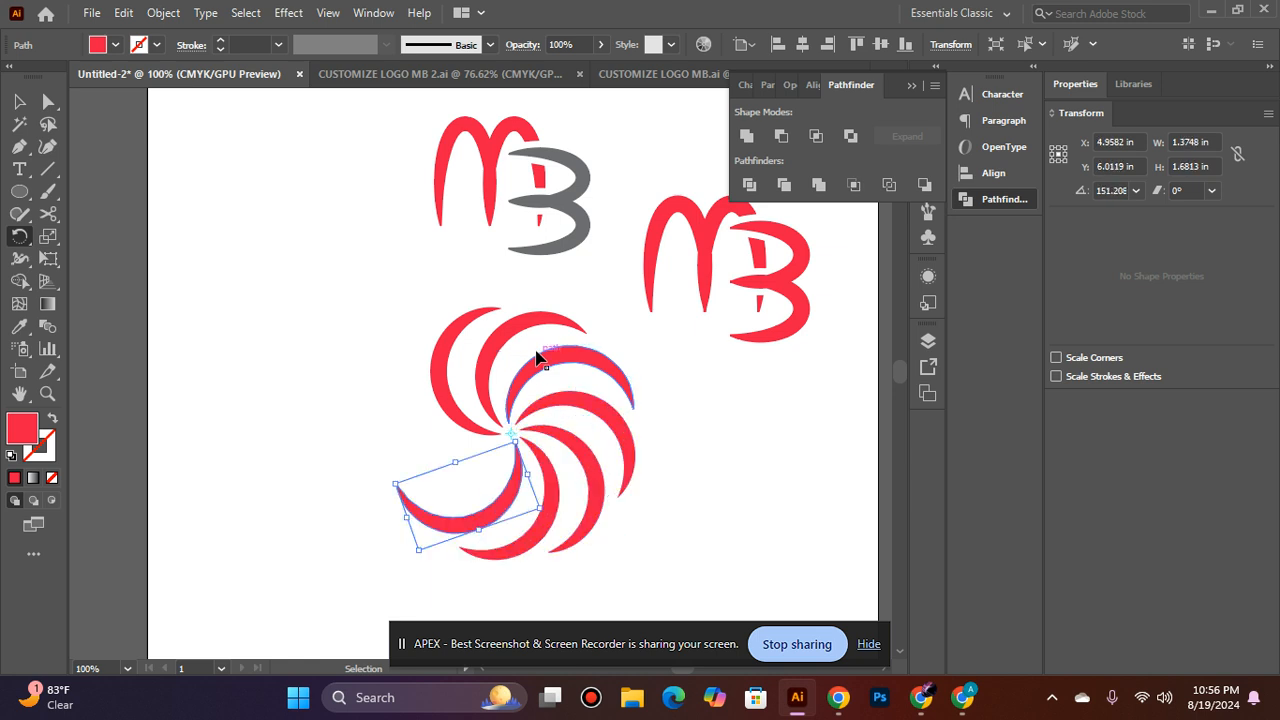
{"action": "key", "text": "ctrl+d"}
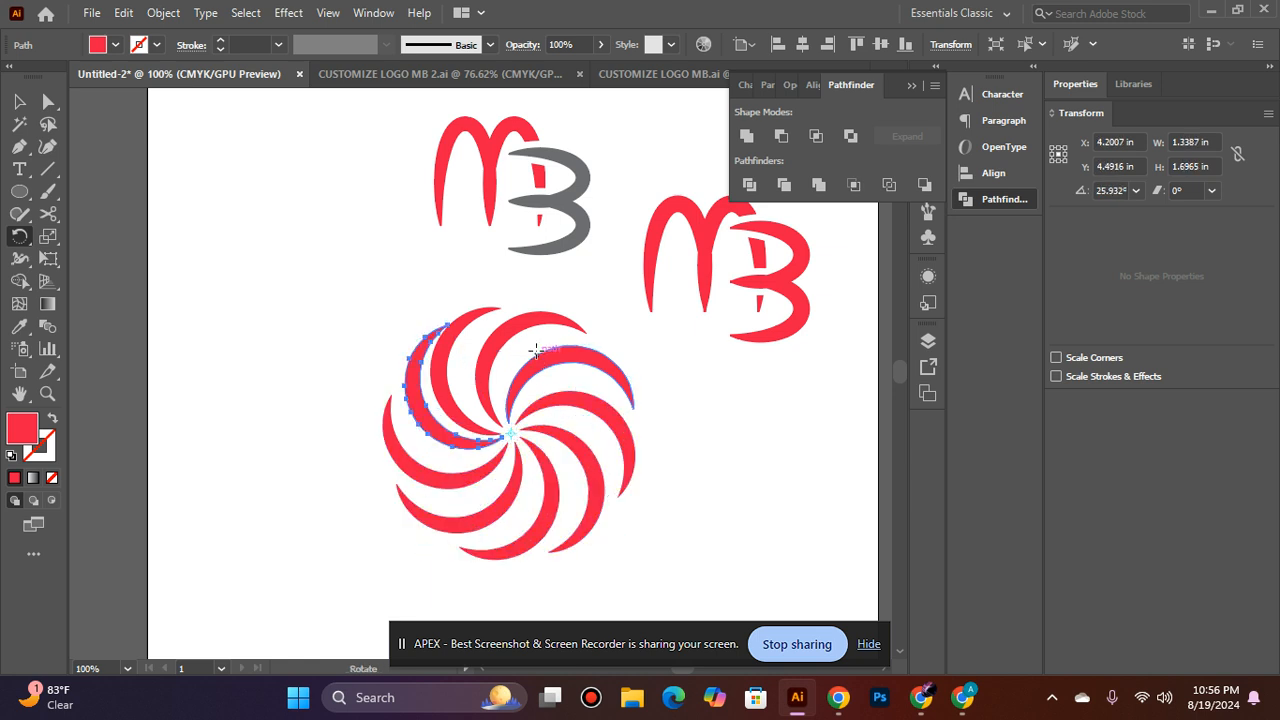
{"action": "key", "text": "v"}
{"action": "left_click", "coordinate": [297, 253]}
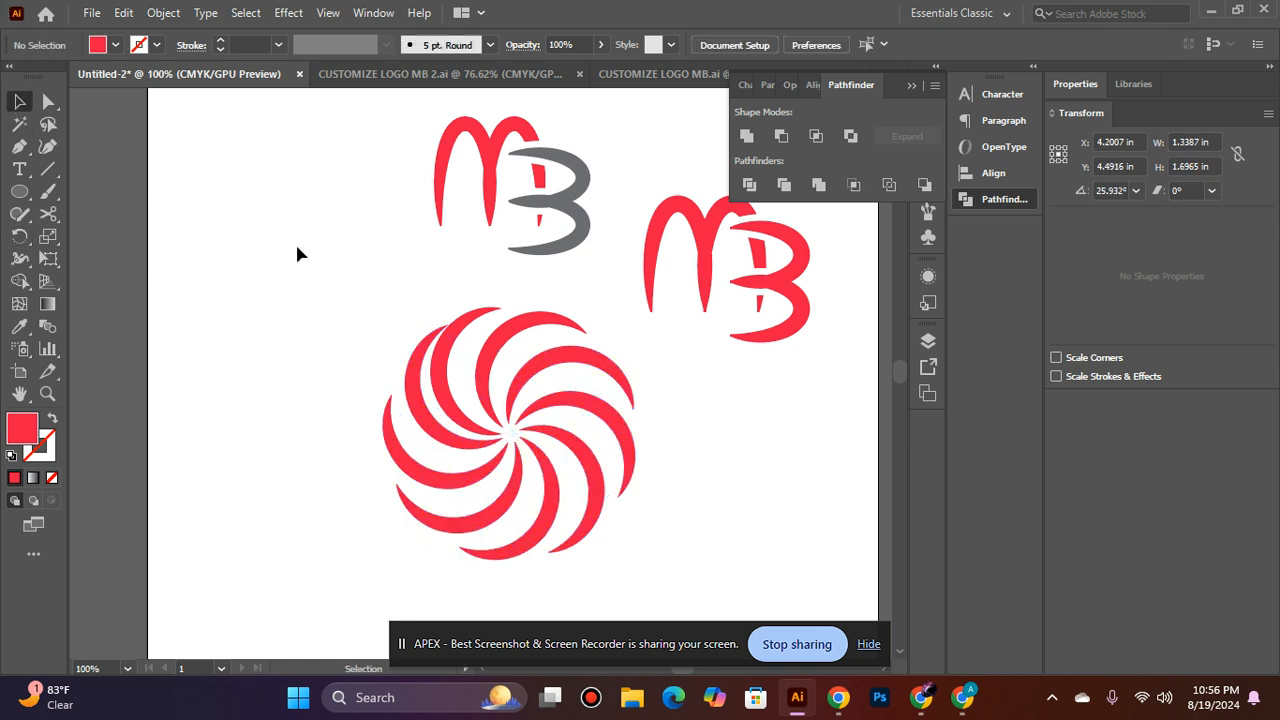
Nudge the last arc copy slightly down and left to even out its gap in the pinwheel
{"action": "left_click", "coordinate": [407, 377]}
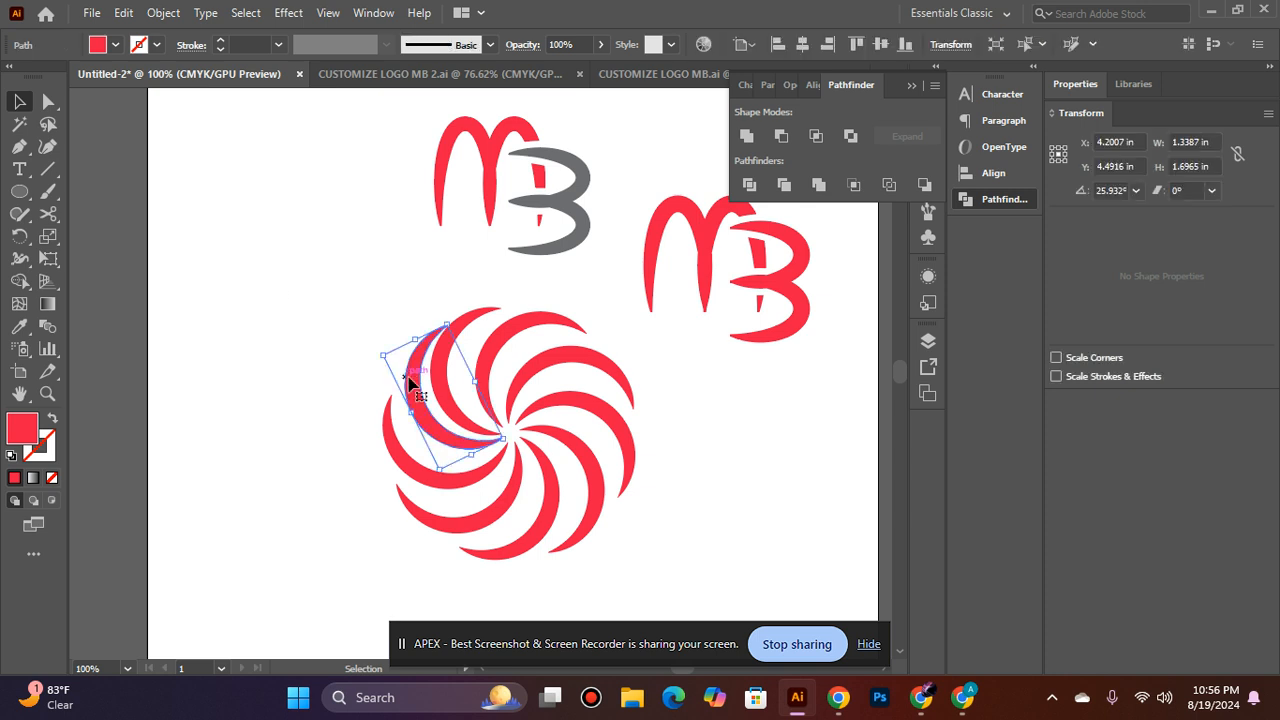
{"action": "key", "text": "Down"}
{"action": "key", "text": "Down"}
{"action": "key", "text": "Down"}
{"action": "key", "text": "Down"}
{"action": "key", "text": "Left"}
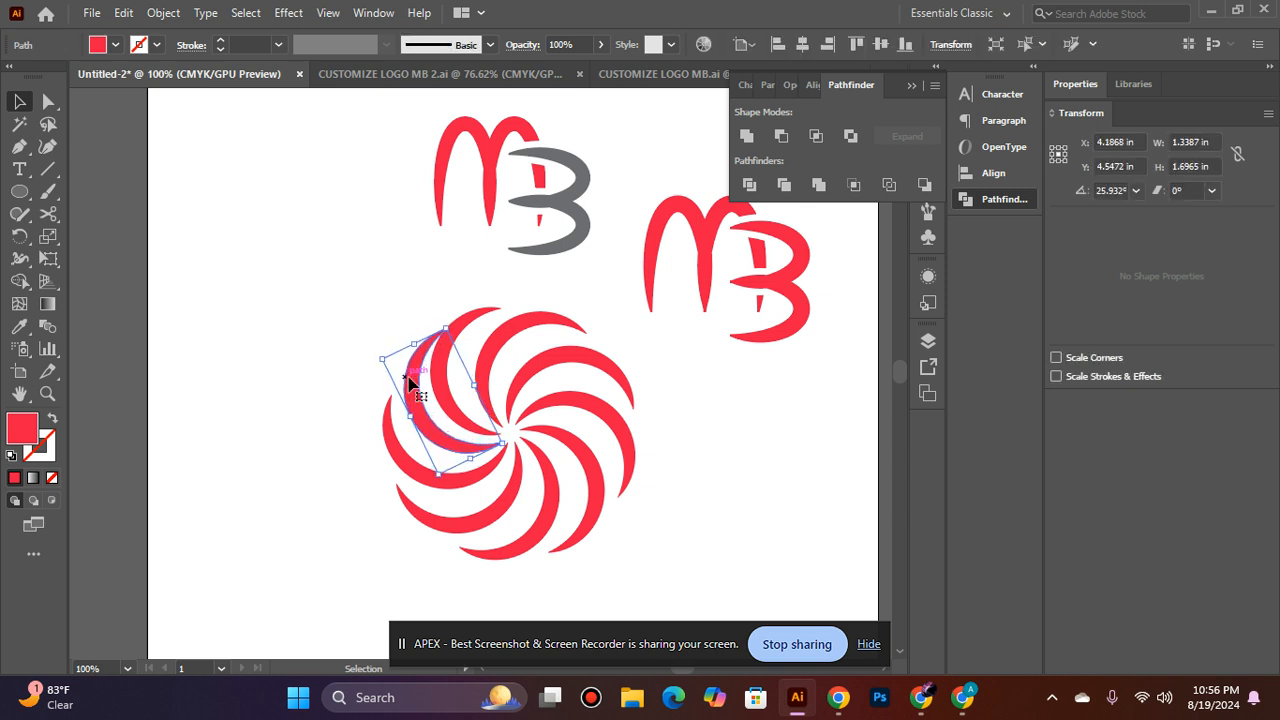
{"action": "left_click", "coordinate": [300, 352]}
{"action": "scroll", "coordinate": [336, 288], "scroll_direction": "down", "scroll_amount": 2}
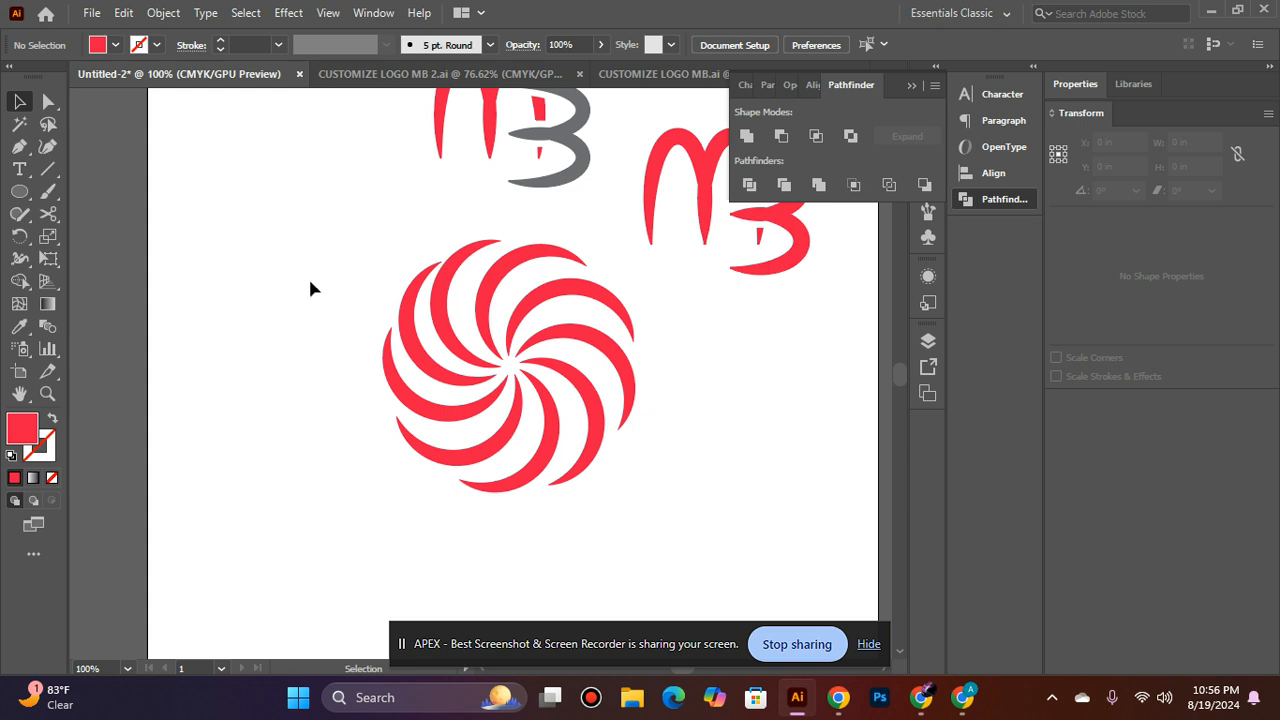
Unite all the pinwheel arcs with Pathfinder, copy the result and paste it in front
{"action": "left_click_drag", "start_coordinate": [726, 480], "coordinate": [739, 497]}
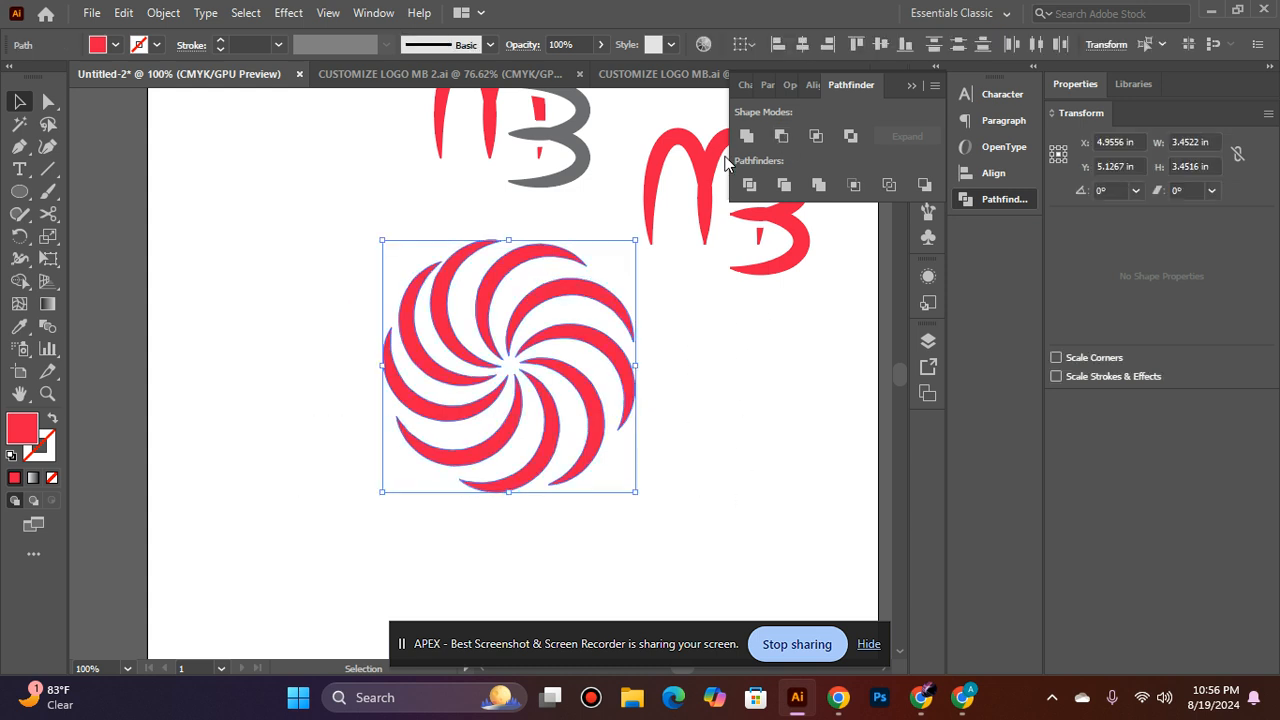
{"action": "left_click", "coordinate": [747, 137]}
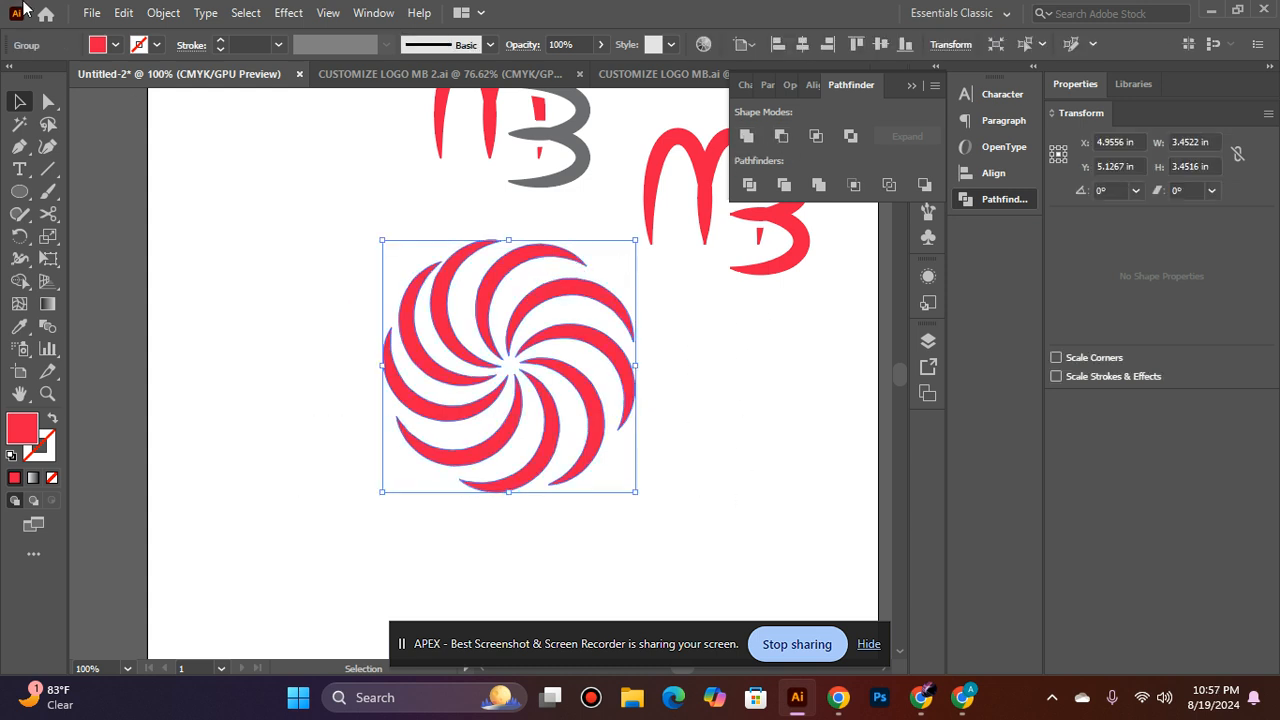
{"action": "left_click", "coordinate": [123, 12]}
{"action": "left_click", "coordinate": [157, 102]}
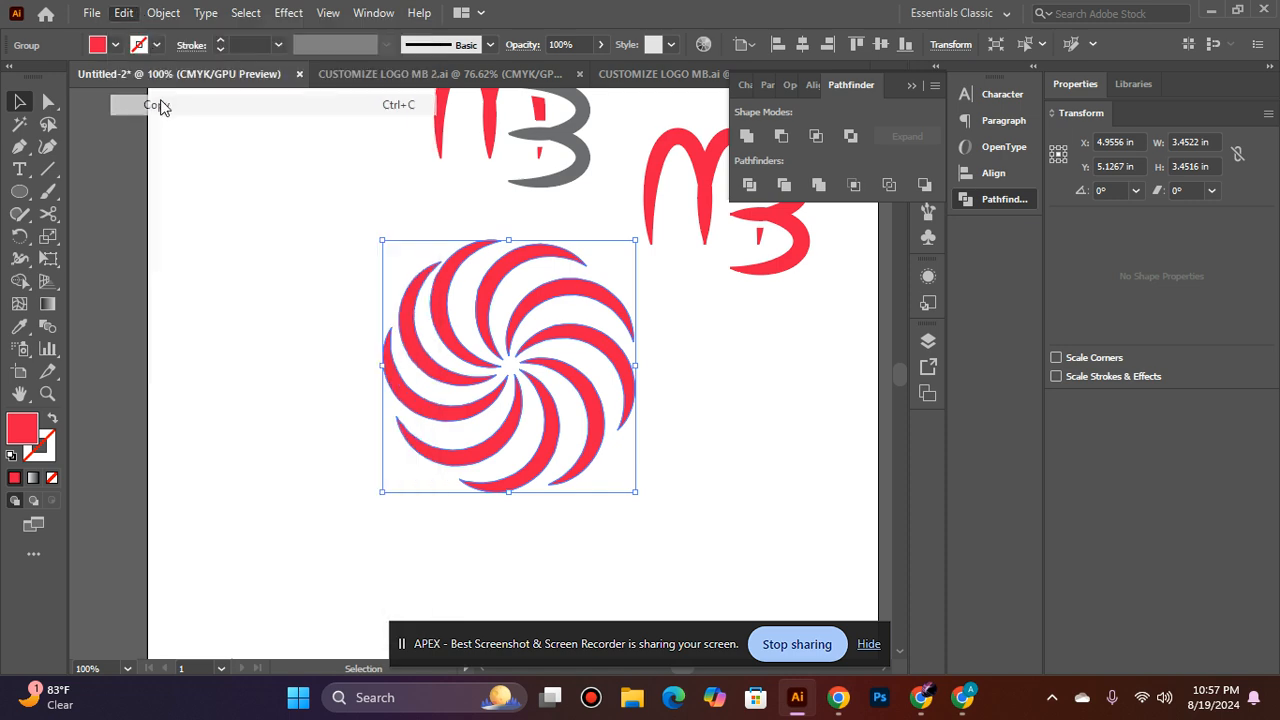
{"action": "left_click", "coordinate": [123, 12]}
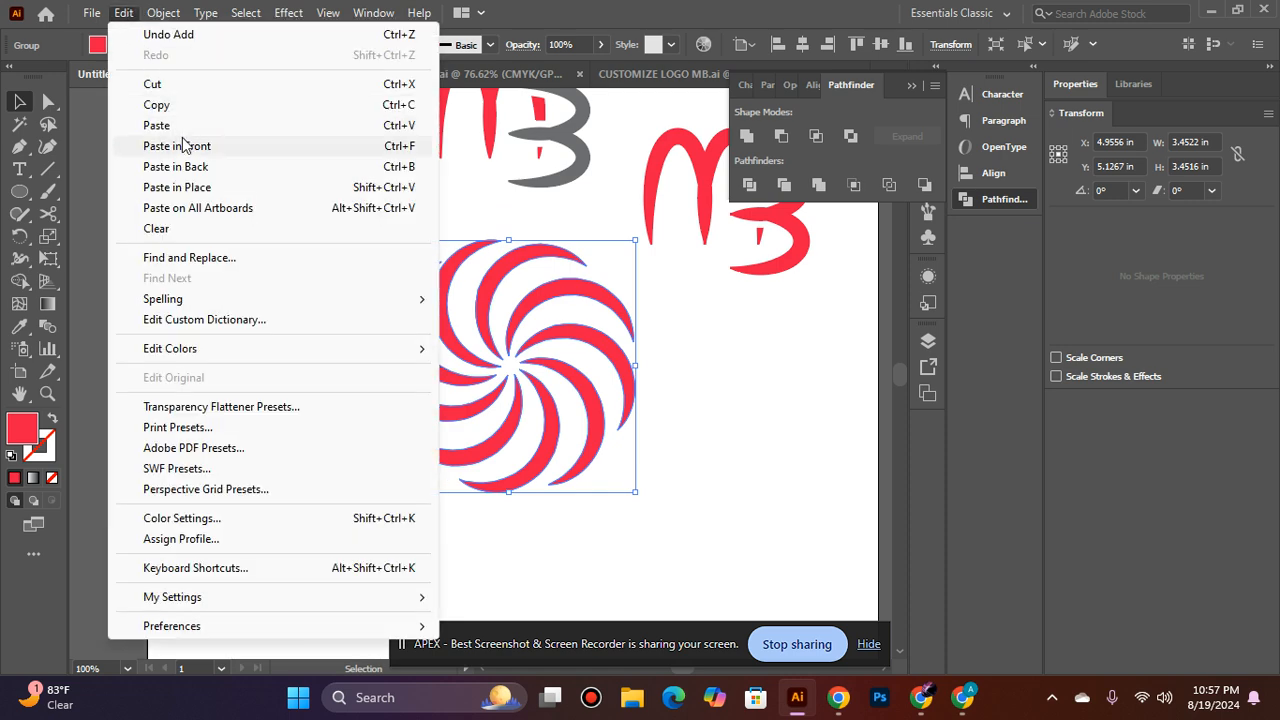
{"action": "left_click", "coordinate": [221, 147]}
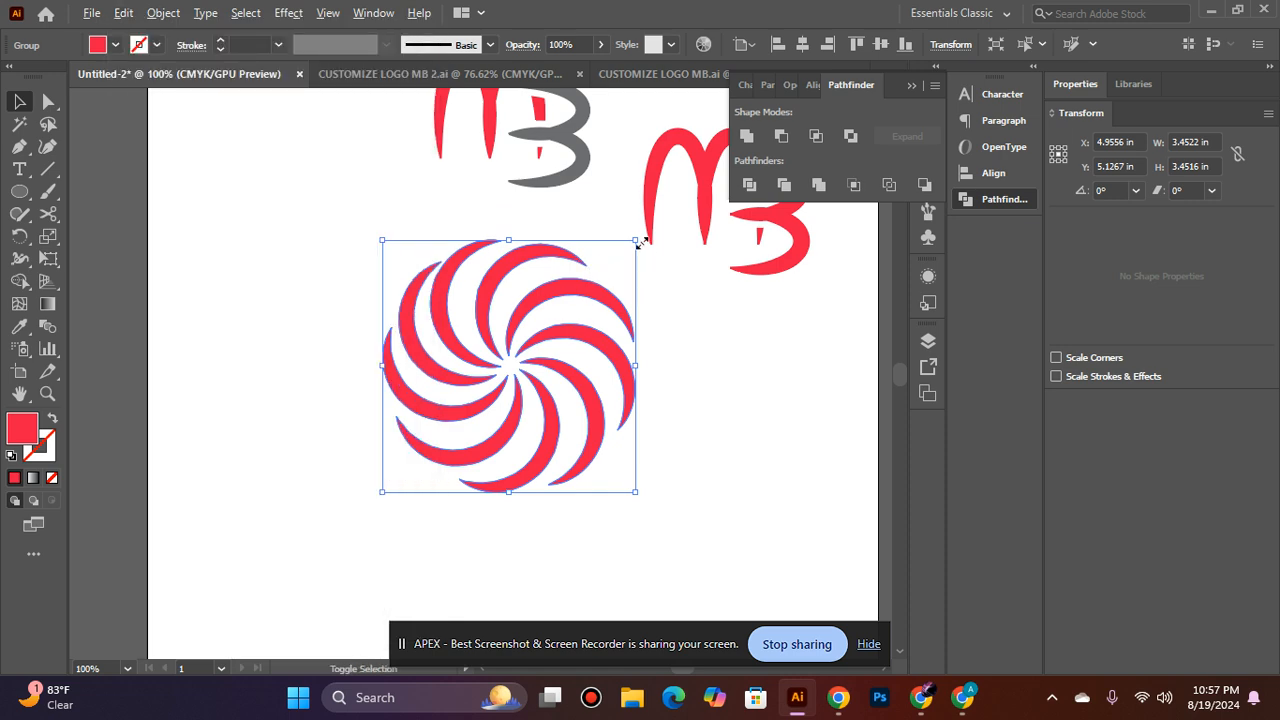
Rotate the pasted pinwheel about 12° clockwise and recolour it with the grey sampled from the logo's B
{"action": "left_click_drag", "start_coordinate": [636, 229], "coordinate": [661, 260]}
{"action": "left_click", "coordinate": [717, 386]}
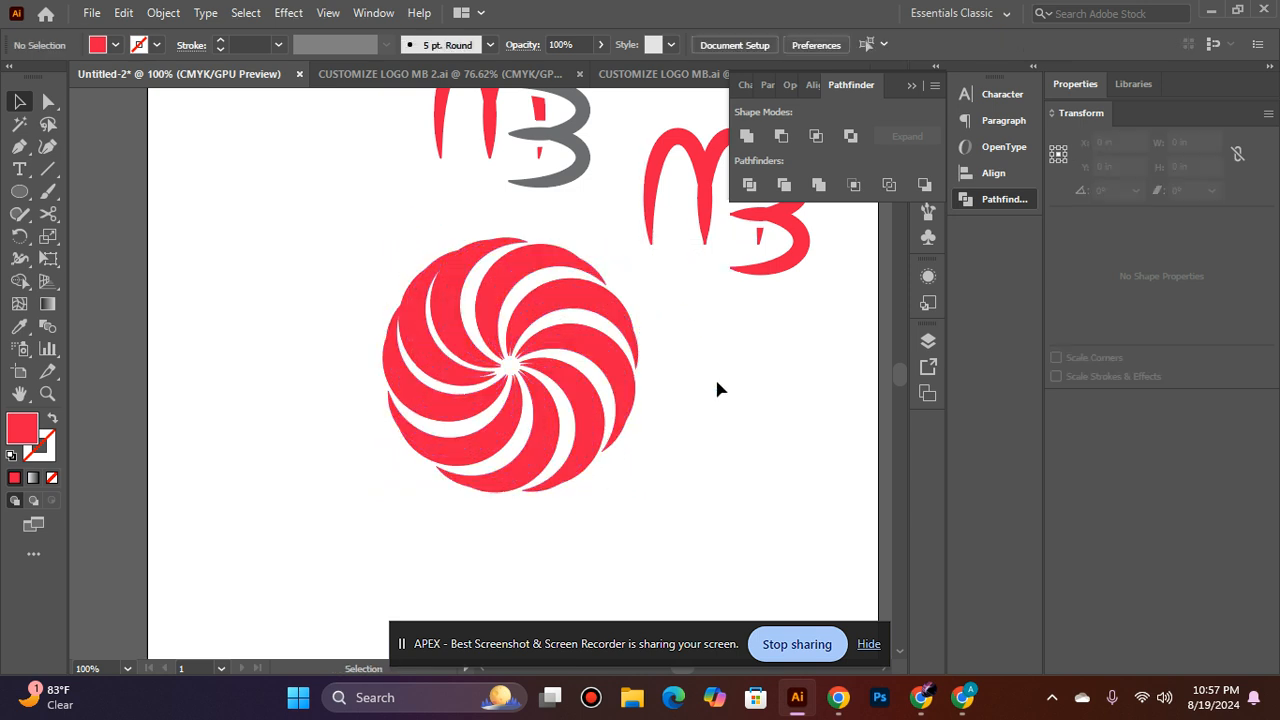
{"action": "left_click", "coordinate": [537, 246]}
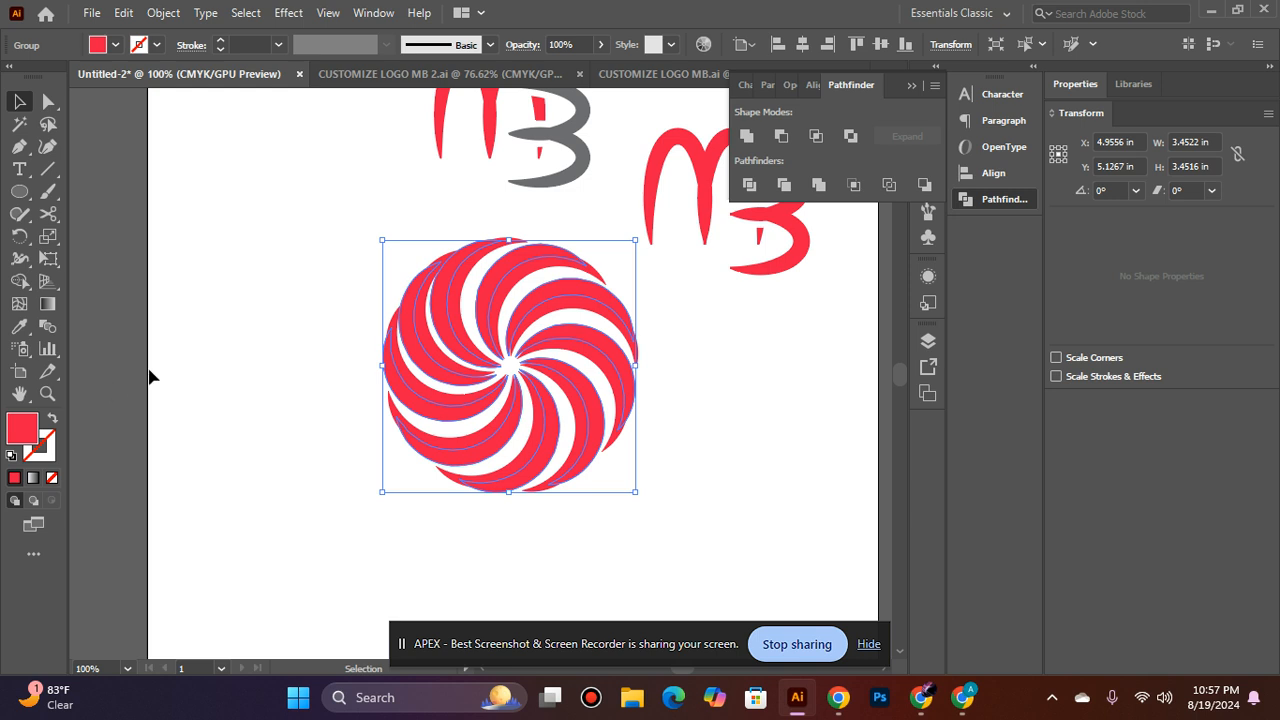
{"action": "left_click", "coordinate": [396, 315]}
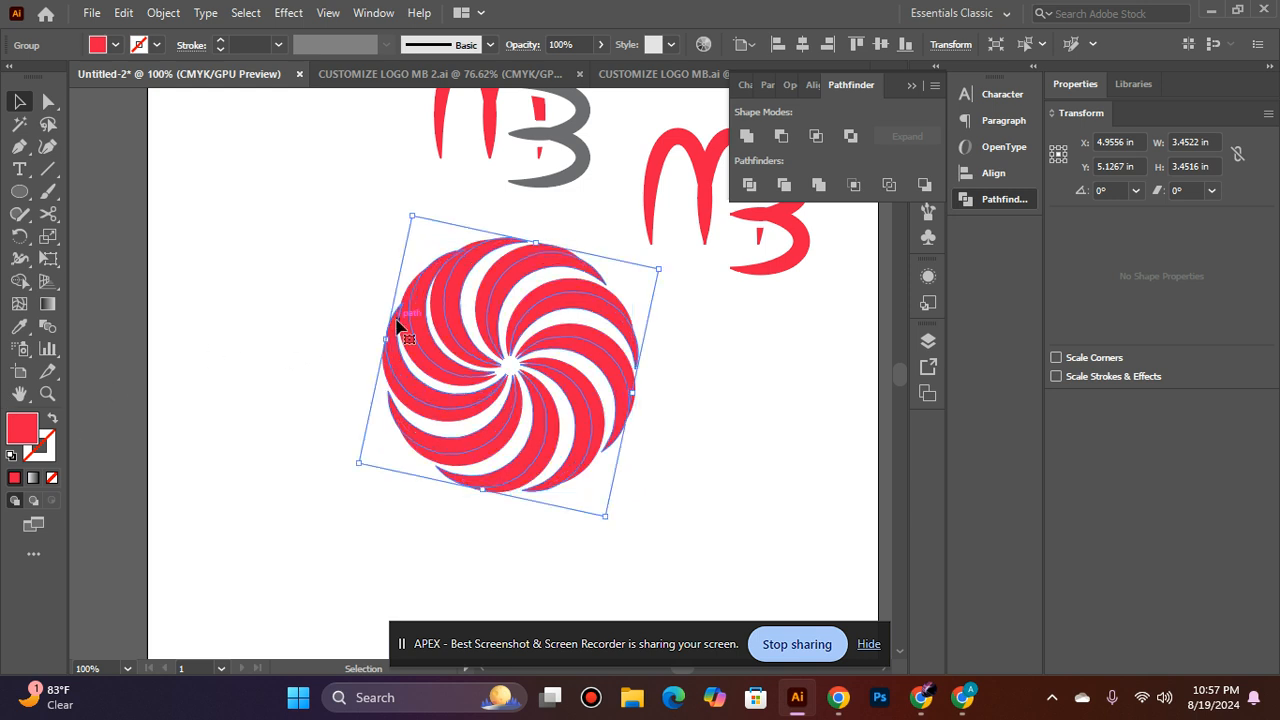
{"action": "left_click", "coordinate": [19, 326]}
{"action": "left_click", "coordinate": [545, 148]}
{"action": "left_click", "coordinate": [19, 101]}
{"action": "left_click", "coordinate": [284, 233]}
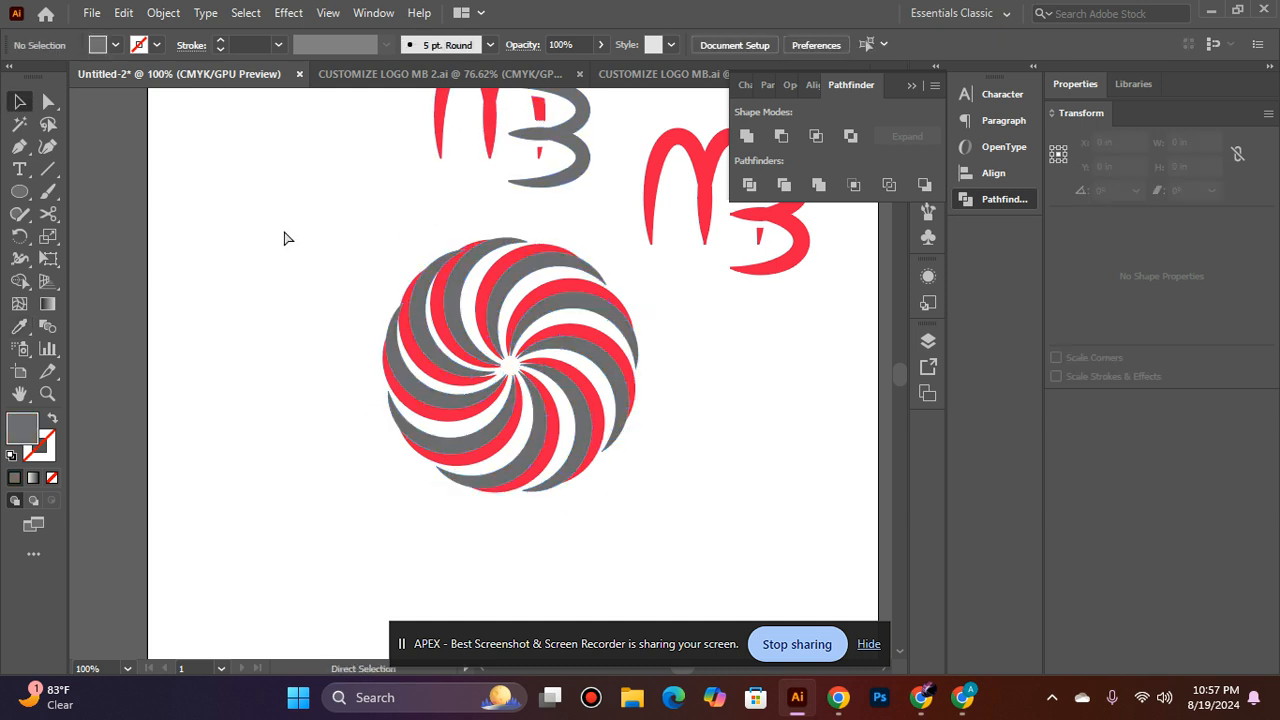
Delete the grey pinwheel that lies over the red one
{"action": "left_click", "coordinate": [425, 369], "text": "ctrl+alt"}
{"action": "left_click", "coordinate": [530, 392], "text": "ctrl"}
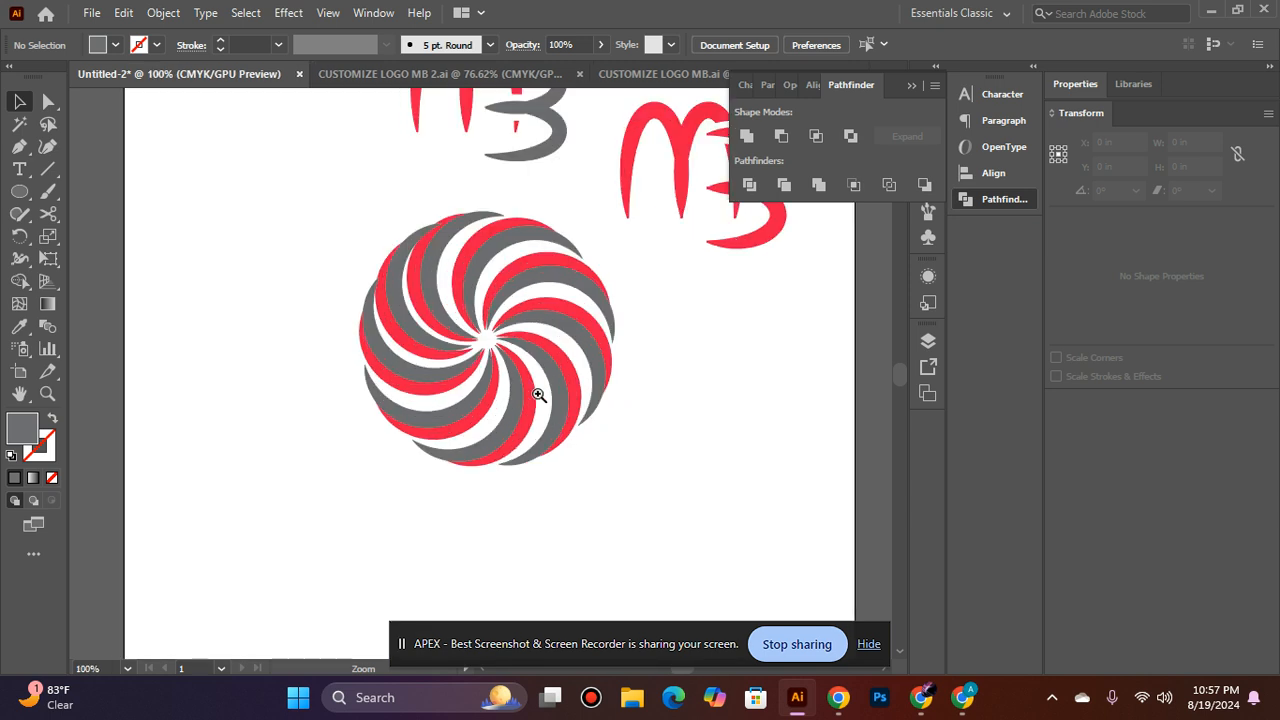
{"action": "left_click", "coordinate": [524, 360], "text": "ctrl"}
{"action": "left_click", "coordinate": [523, 320]}
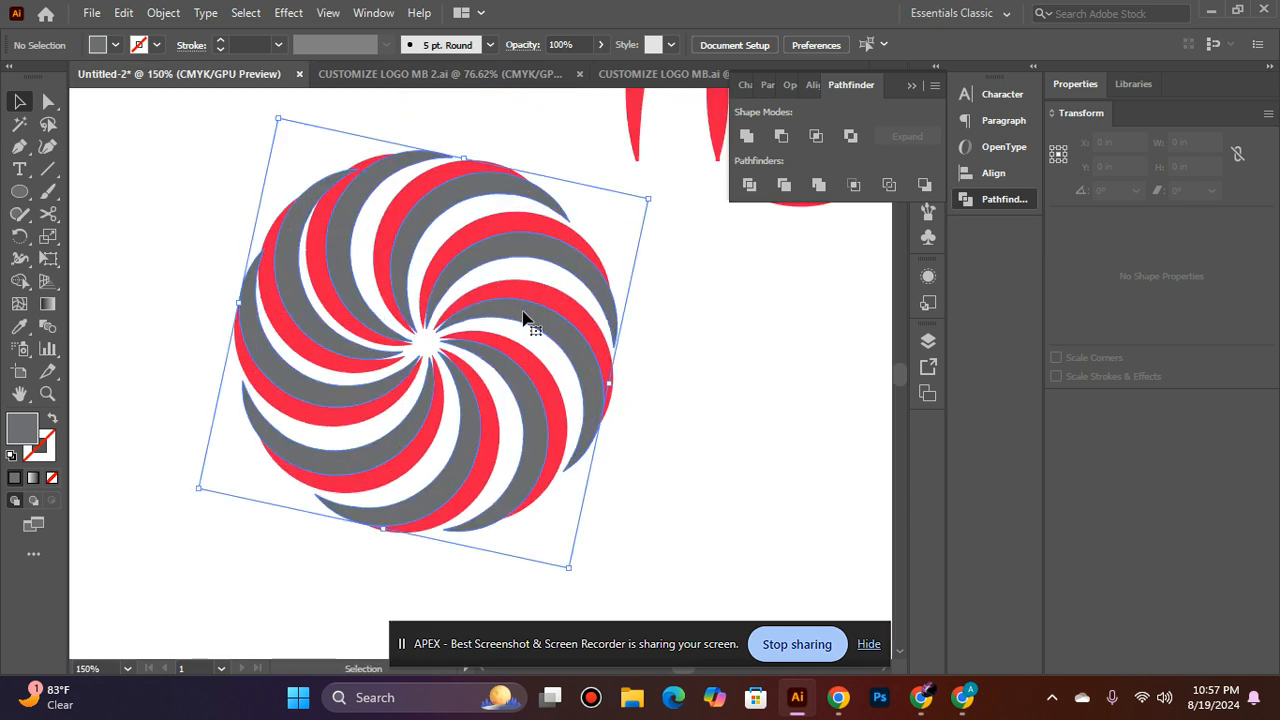
{"action": "key", "text": "Delete"}
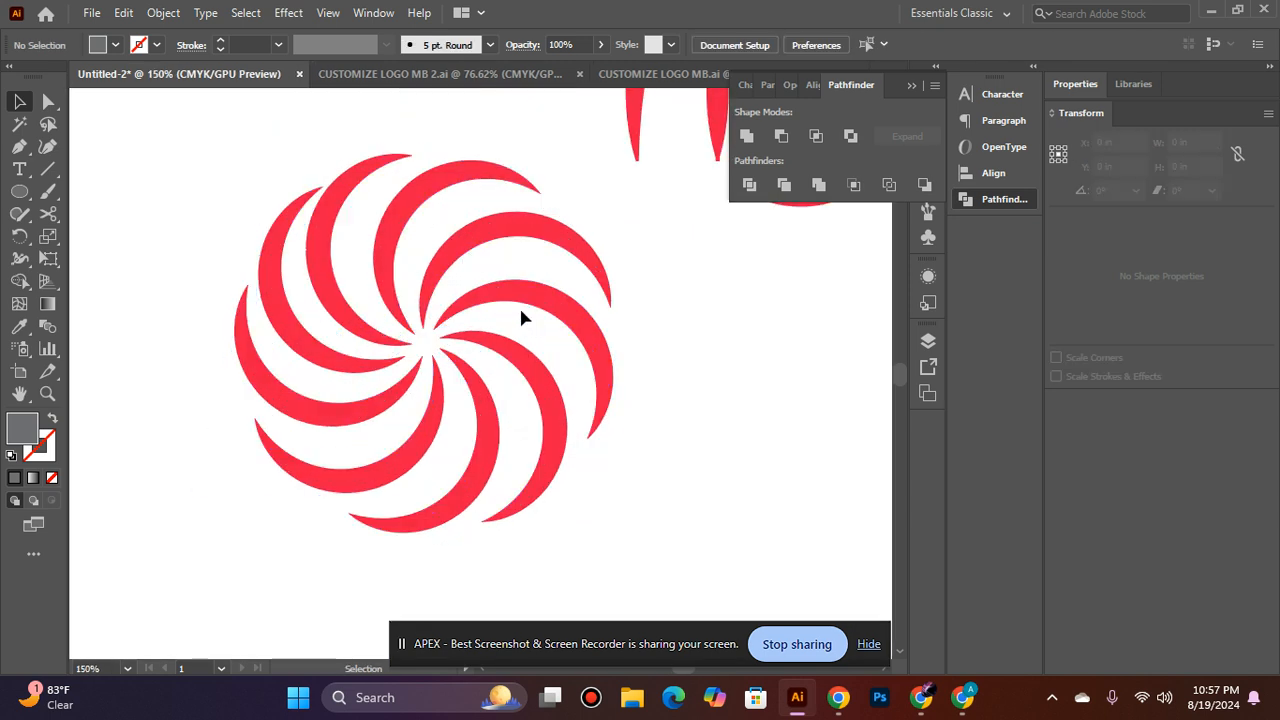
Undo the pinwheel edits back to the original arc and its first two rotated copies
{"action": "left_click", "coordinate": [521, 317]}
{"action": "key", "text": "ctrl+z"}
{"action": "key", "text": "ctrl+z"}
{"action": "key", "text": "ctrl+z"}
{"action": "key", "text": "ctrl+z"}
{"action": "key", "text": "ctrl+z"}
{"action": "key", "text": "ctrl+z"}
{"action": "key", "text": "ctrl+z"}
{"action": "key", "text": "ctrl+z"}
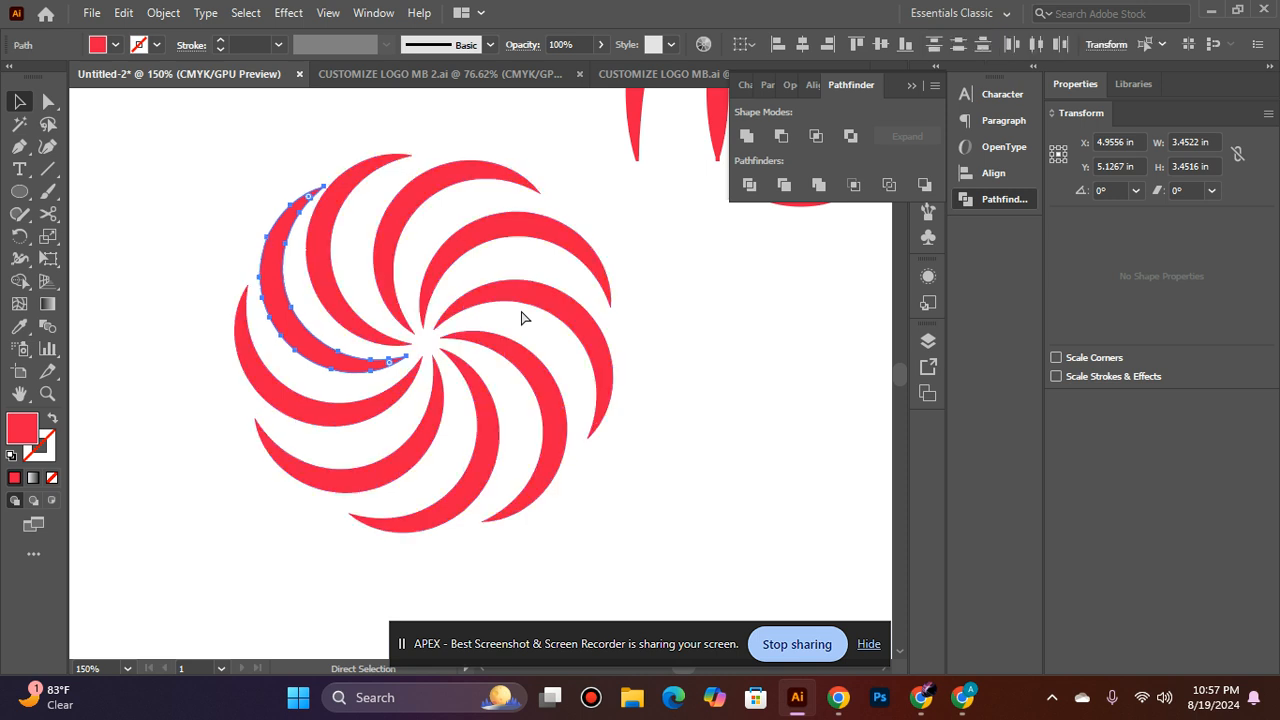
{"action": "key", "text": "ctrl+z"}
{"action": "key", "text": "ctrl+z"}
{"action": "key", "text": "ctrl+z"}
{"action": "key", "text": "ctrl+z"}
{"action": "key", "text": "ctrl+z"}
{"action": "key", "text": "ctrl+z"}
{"action": "key", "text": "ctrl+z"}
{"action": "key", "text": "ctrl+z"}
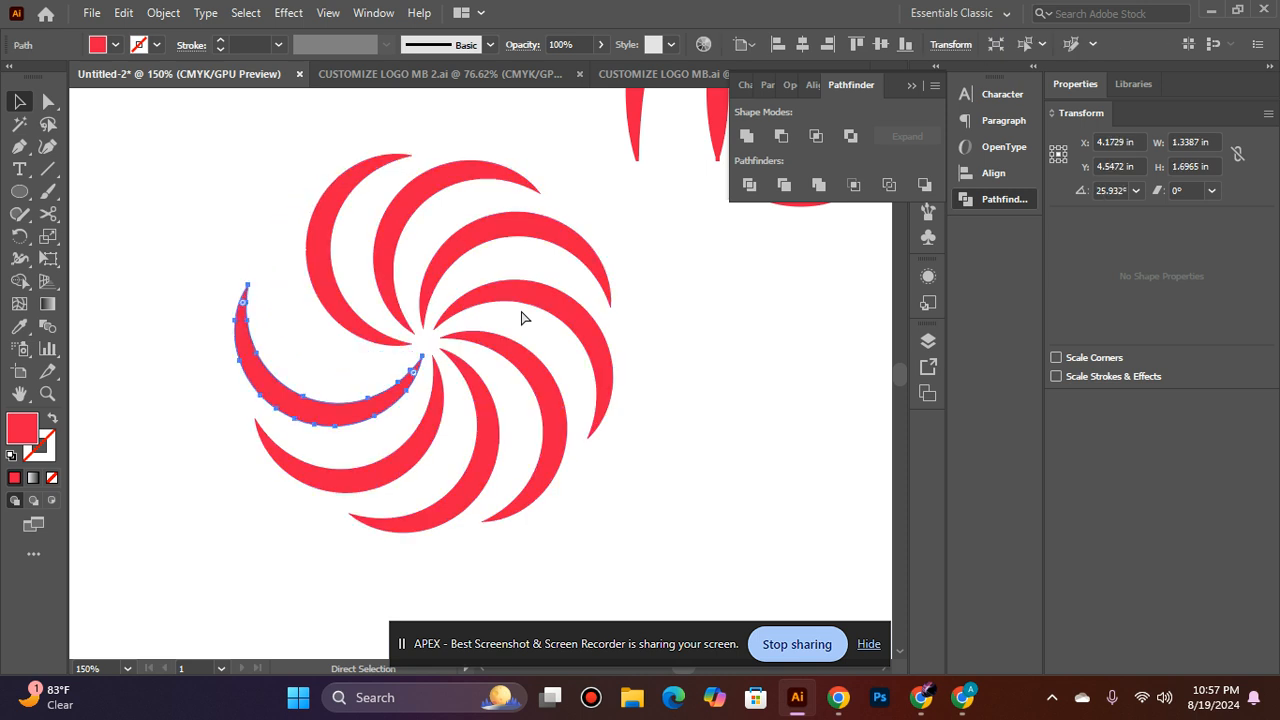
{"action": "key", "text": "ctrl+z"}
{"action": "key", "text": "v"}
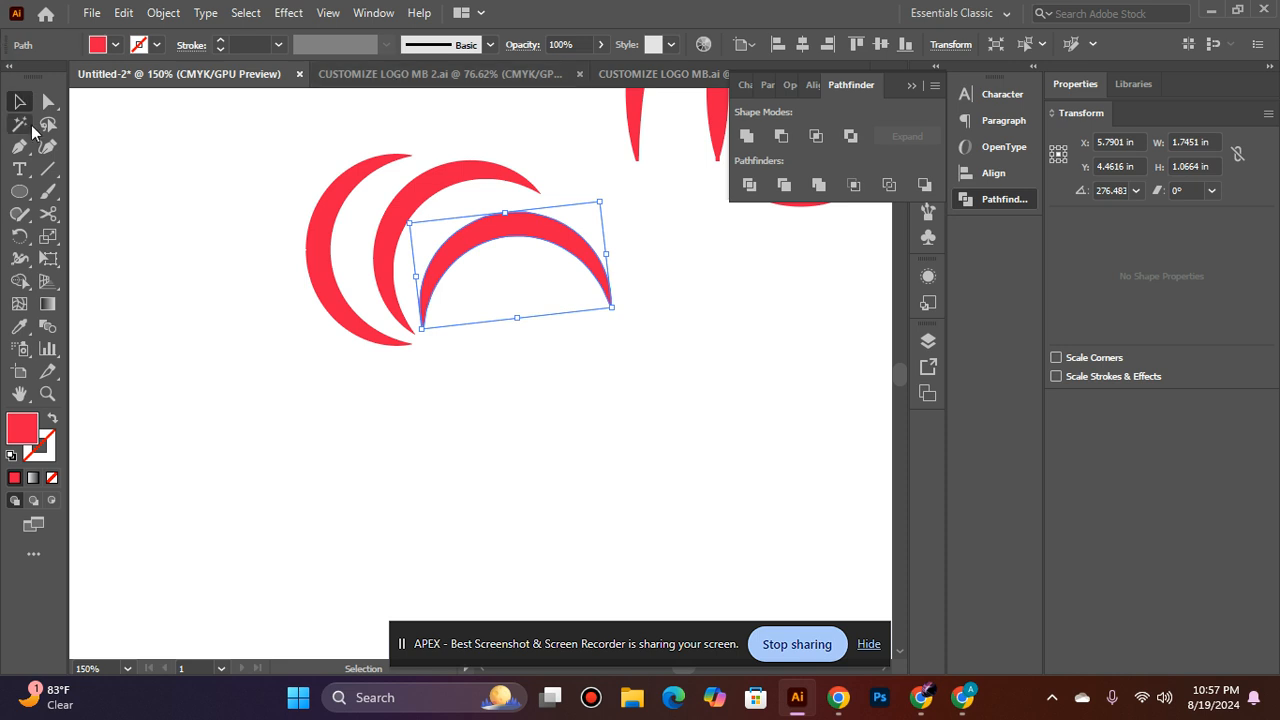
Group the three arcs, copy the group and paste it in front
{"action": "left_click", "coordinate": [266, 434]}
{"action": "left_click_drag", "start_coordinate": [196, 183], "coordinate": [597, 441]}
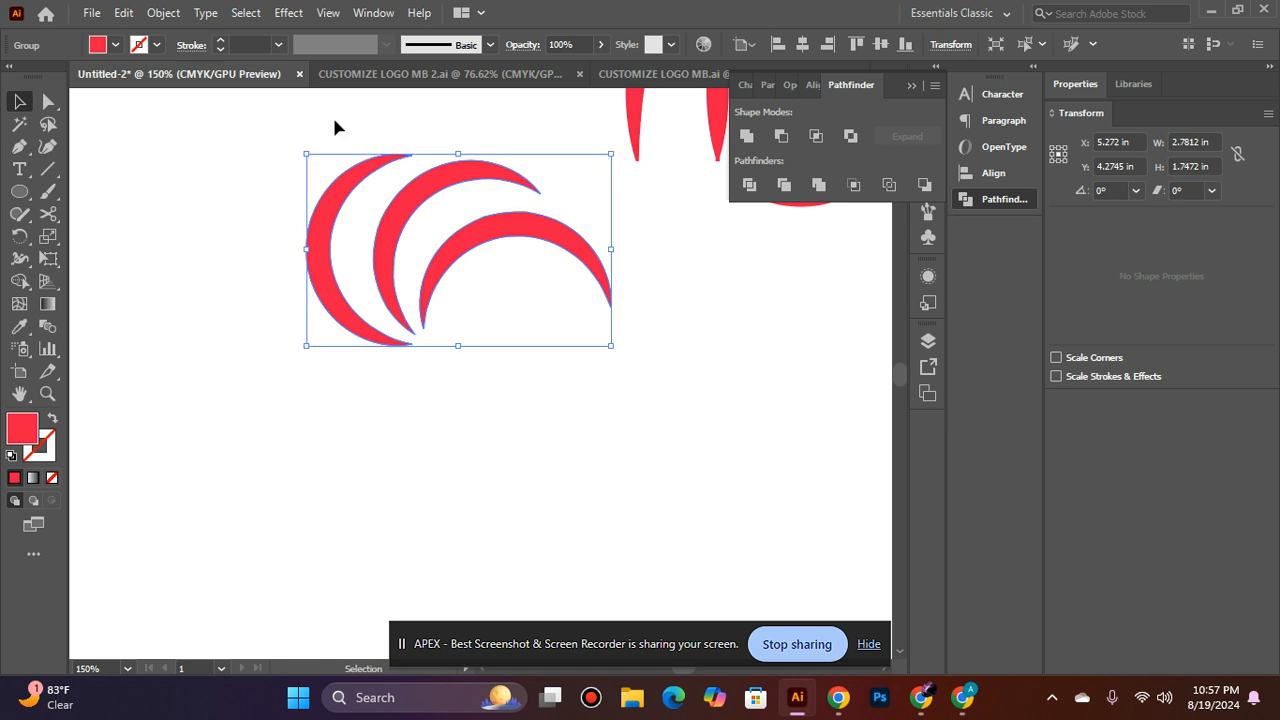
{"action": "left_click", "coordinate": [124, 13]}
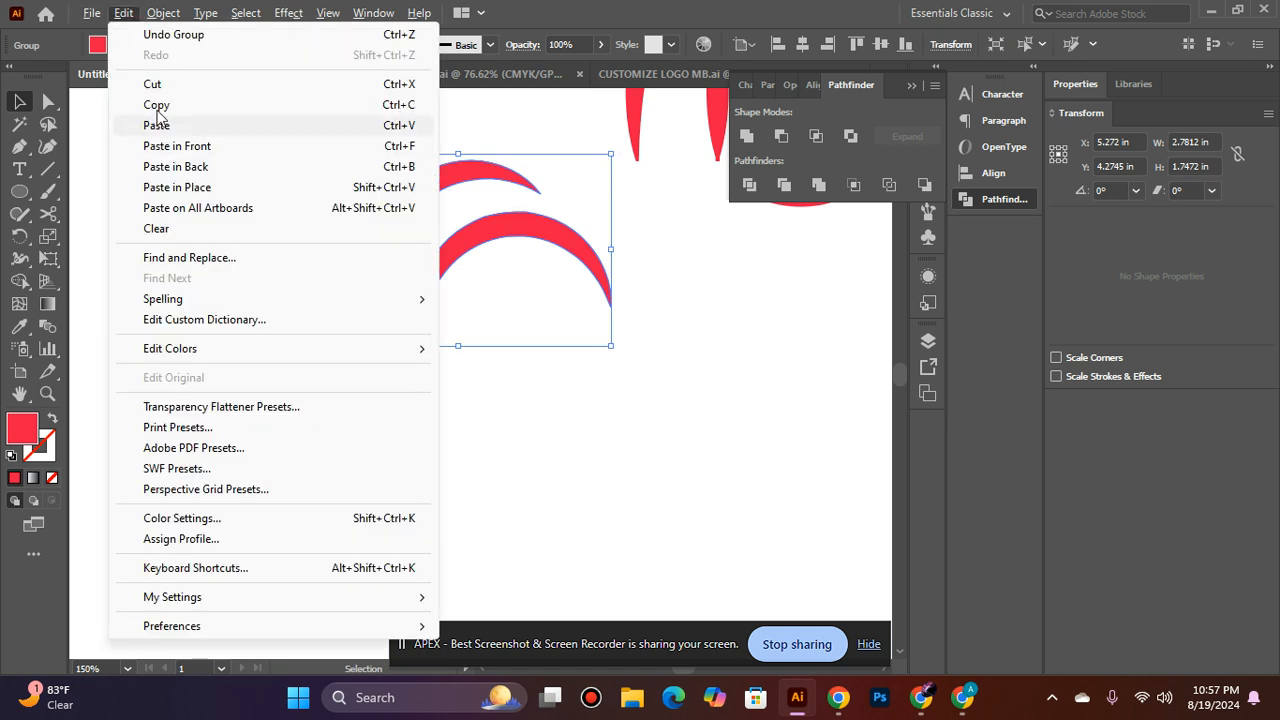
{"action": "left_click", "coordinate": [150, 83]}
{"action": "key", "text": "ctrl+z"}
{"action": "left_click", "coordinate": [124, 13]}
{"action": "left_click", "coordinate": [150, 104]}
{"action": "left_click", "coordinate": [121, 13]}
{"action": "left_click", "coordinate": [158, 149]}
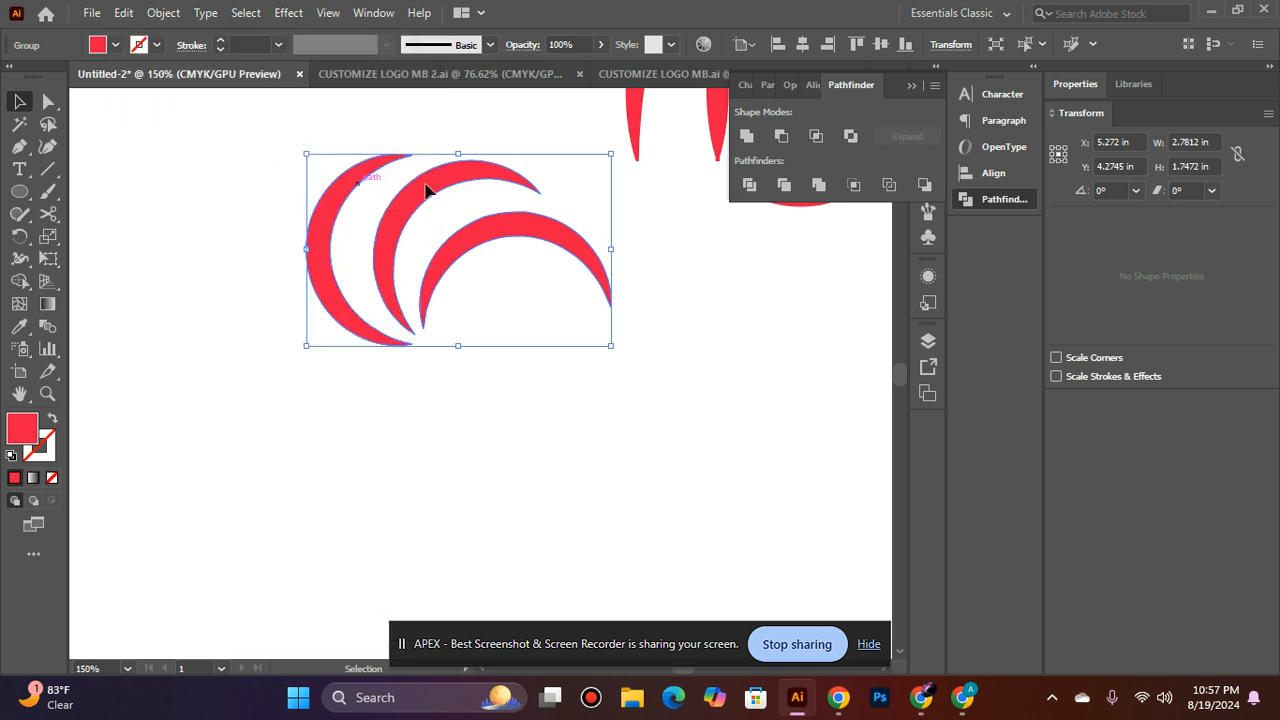
Rotate the pasted group of arcs clockwise and place it below the first group to continue the swirl
{"action": "left_click_drag", "start_coordinate": [619, 150], "coordinate": [614, 344]}
{"action": "left_click", "coordinate": [623, 226]}
{"action": "left_click", "coordinate": [716, 295]}
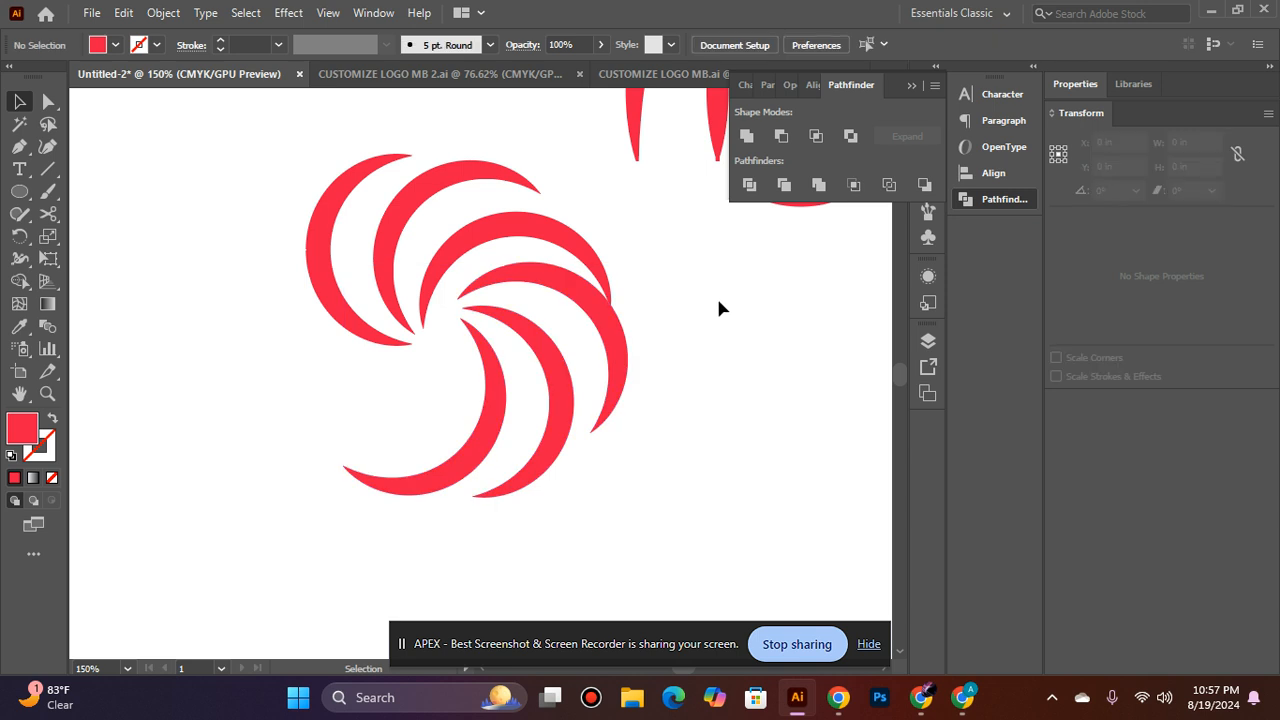
Paste a copy of the lower arc group in front, rotate it 90° clockwise and move it to the swirl's open left side
{"action": "left_click", "coordinate": [328, 278]}
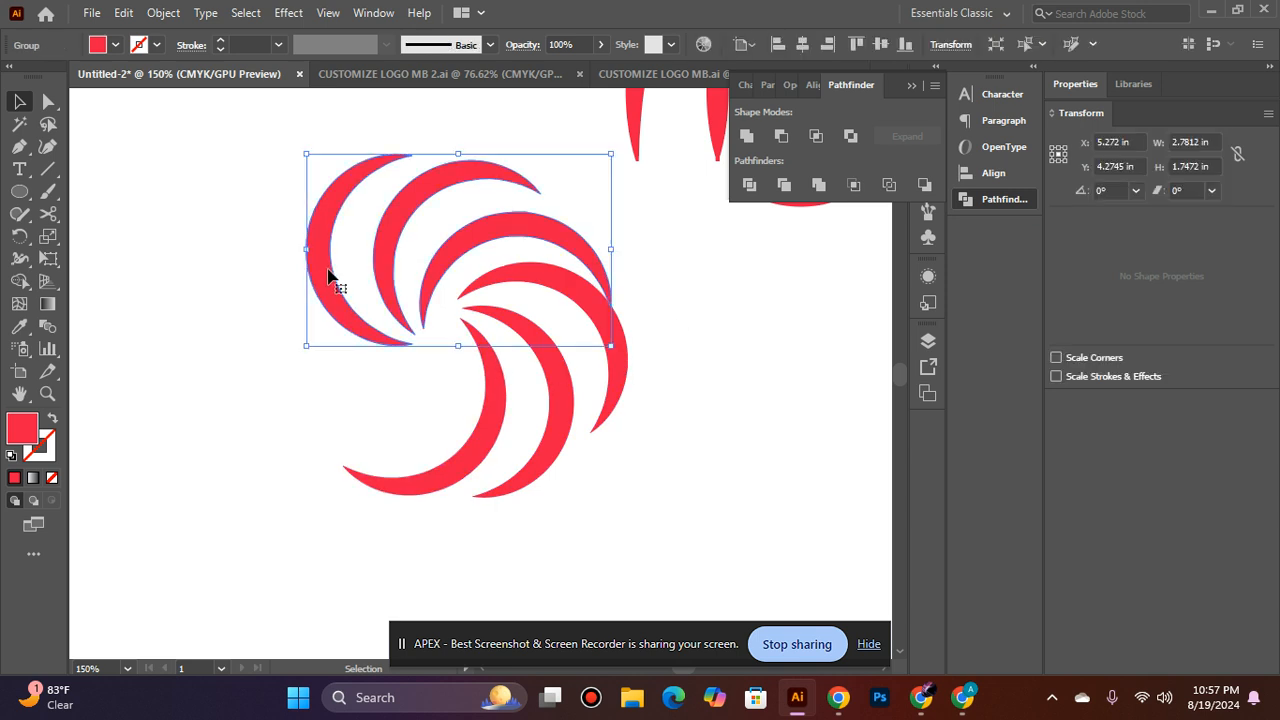
{"action": "left_click", "coordinate": [478, 450]}
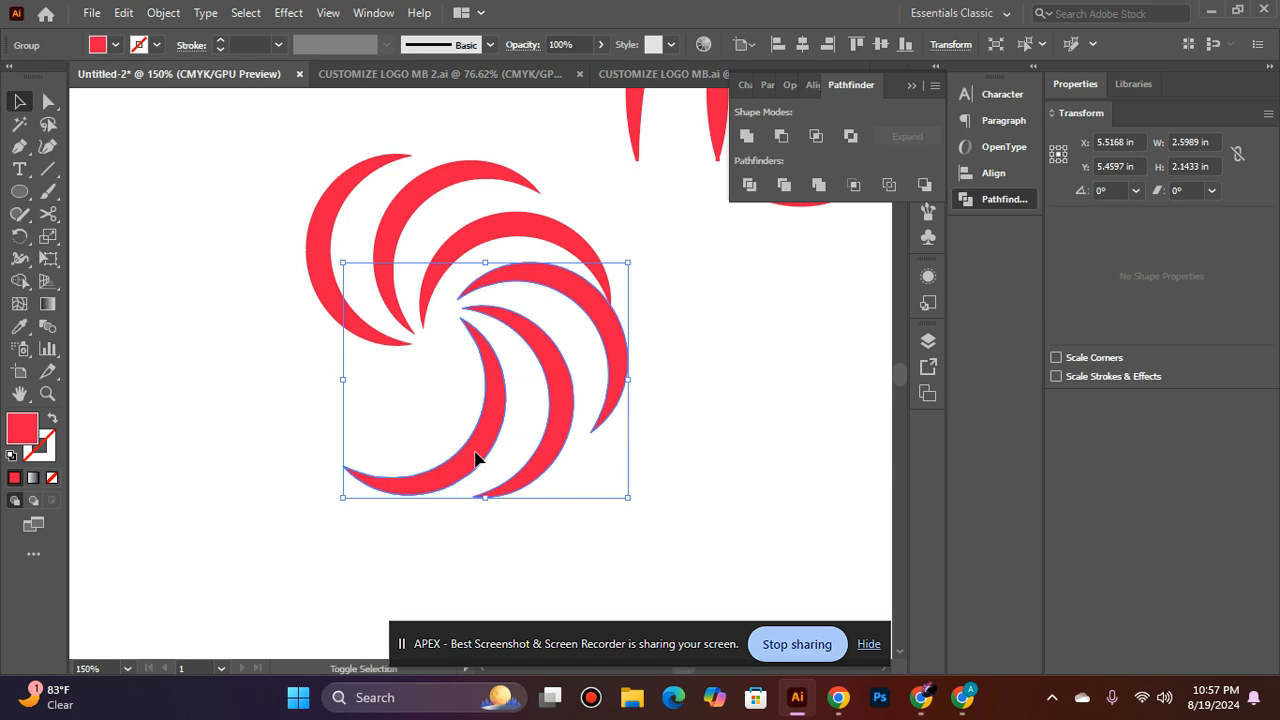
{"action": "left_click", "coordinate": [124, 13]}
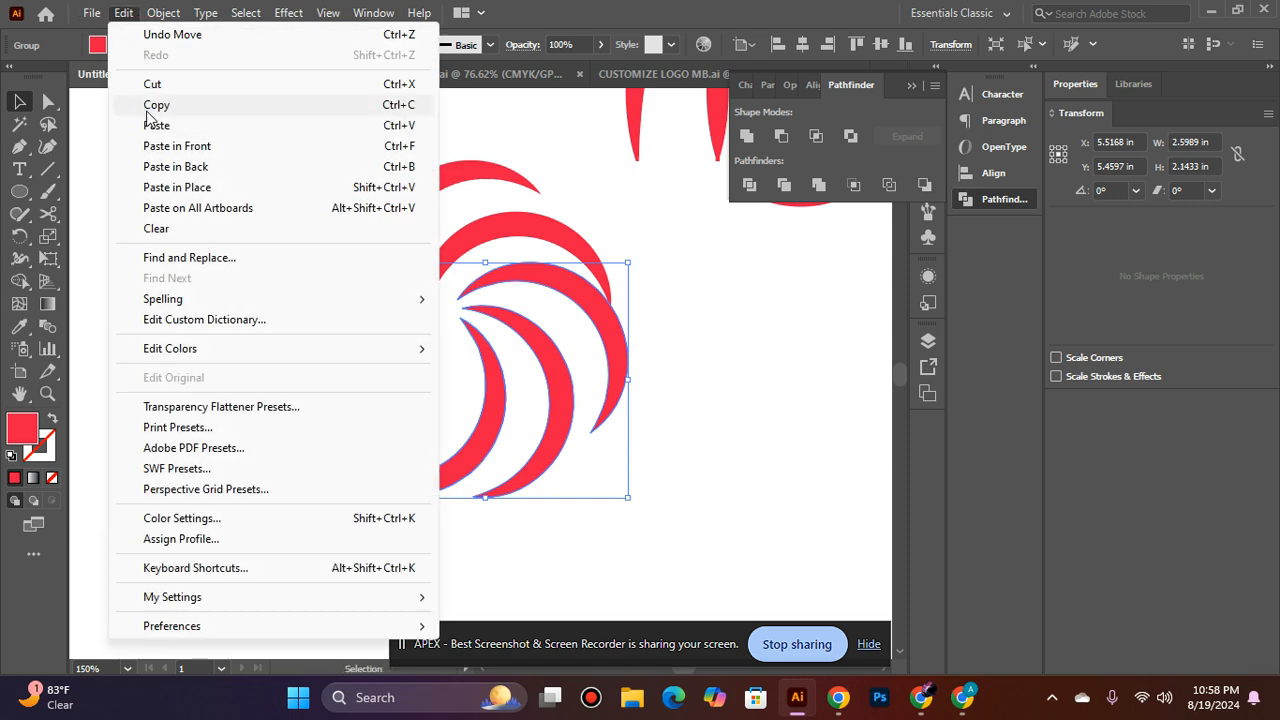
{"action": "left_click", "coordinate": [118, 13]}
{"action": "left_click", "coordinate": [120, 13]}
{"action": "left_click", "coordinate": [152, 150]}
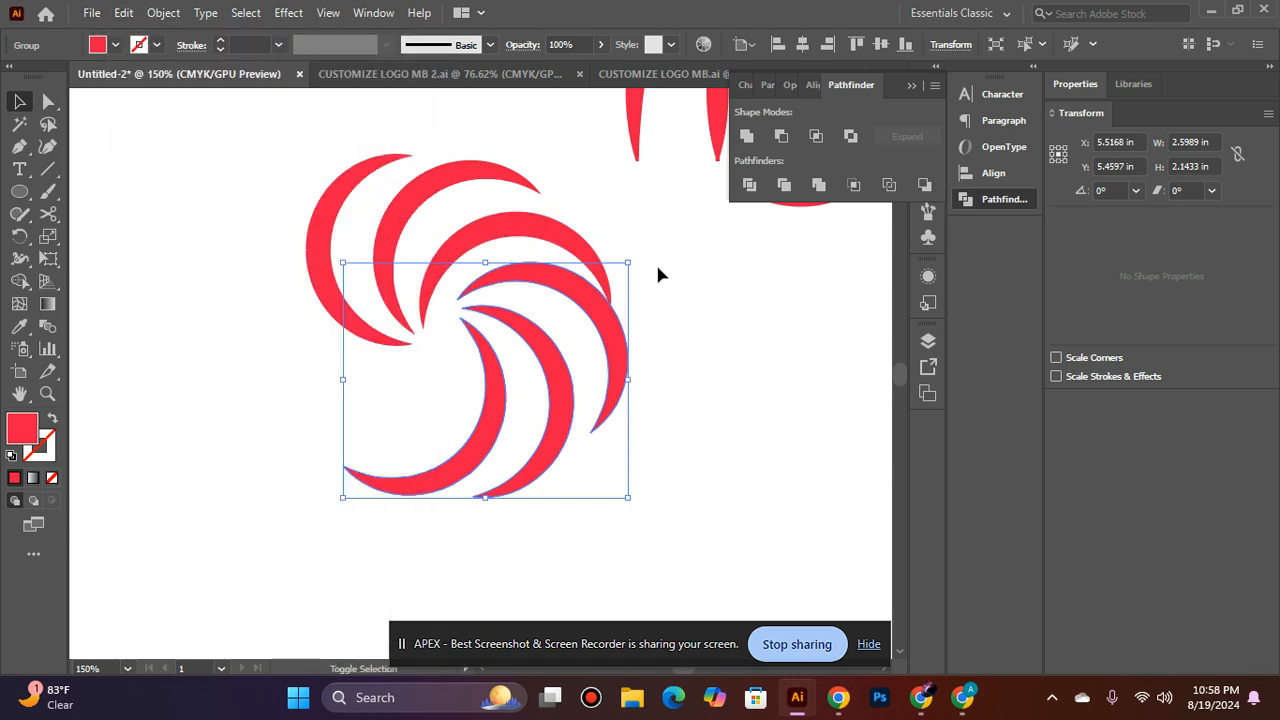
{"action": "left_click_drag", "start_coordinate": [634, 263], "coordinate": [590, 505]}
{"action": "left_click_drag", "start_coordinate": [420, 452], "coordinate": [208, 362]}
{"action": "left_click", "coordinate": [821, 245]}
Undo the placement and rotation of the third arc group
{"action": "key", "text": "ctrl+z"}
{"action": "key", "text": "ctrl+z"}
{"action": "key", "text": "ctrl+z"}
{"action": "key", "text": "ctrl+z"}
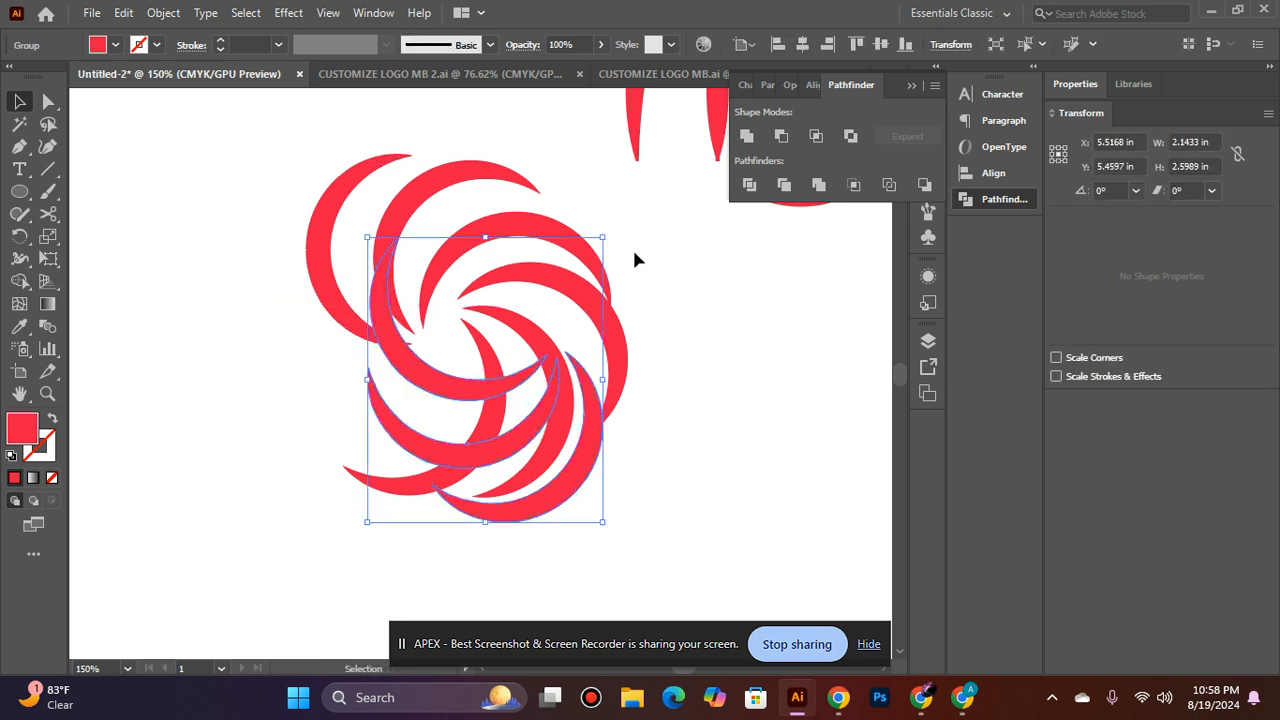
Try filling the swirl's open side with a rotated copy of the upper arc group pasted in front, and delete the copy
{"action": "left_click", "coordinate": [400, 194]}
{"action": "left_click", "coordinate": [410, 178]}
{"action": "left_click", "coordinate": [165, 12]}
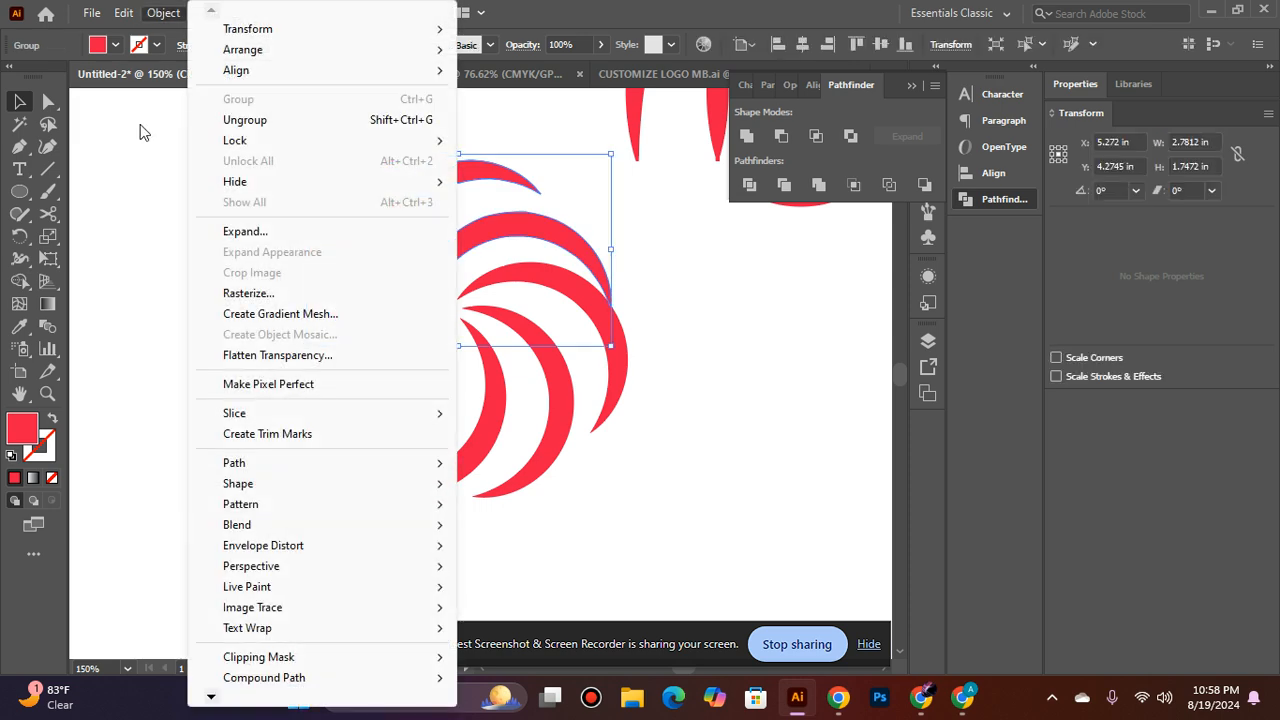
{"action": "left_click", "coordinate": [123, 12]}
{"action": "left_click", "coordinate": [157, 106]}
{"action": "left_click", "coordinate": [123, 12]}
{"action": "left_click", "coordinate": [177, 146]}
{"action": "left_click_drag", "start_coordinate": [594, 134], "coordinate": [266, 366]}
{"action": "left_click", "coordinate": [704, 393]}
{"action": "left_click", "coordinate": [395, 403]}
{"action": "key", "text": "Delete"}
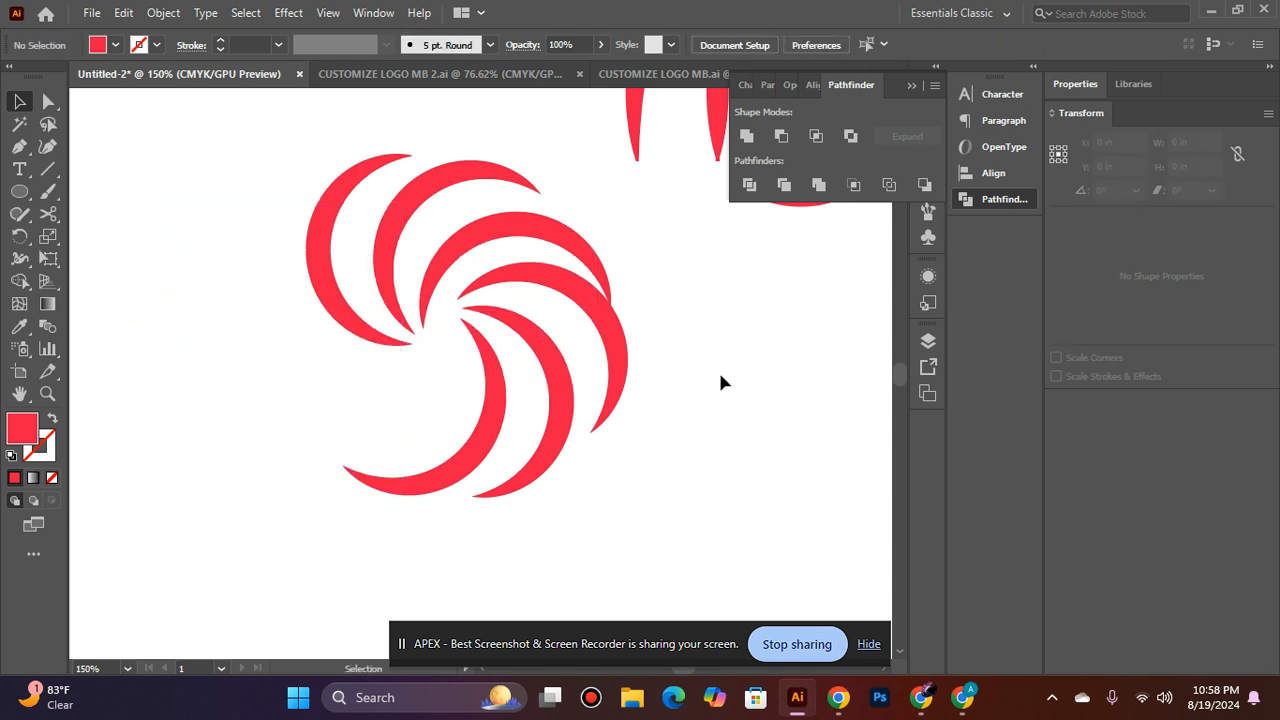
Delete the whole swirl of arc groups below the MB monograms
{"action": "scroll", "coordinate": [718, 370], "scroll_direction": "up", "scroll_amount": 2}
{"action": "left_click", "coordinate": [691, 364], "text": "ctrl+alt"}
{"action": "left_click", "coordinate": [574, 453], "text": "ctrl+alt"}
{"action": "left_click", "coordinate": [382, 350], "text": "ctrl"}
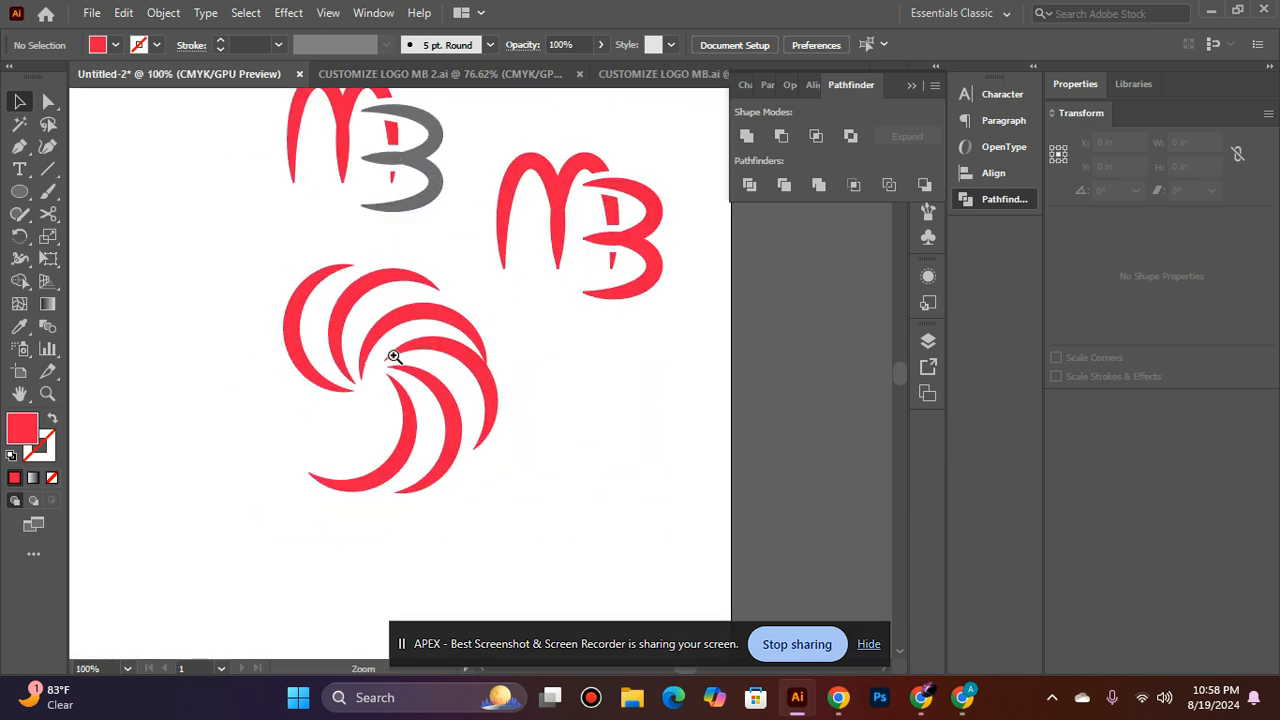
{"action": "left_click", "coordinate": [392, 358], "text": "ctrl"}
{"action": "left_click", "coordinate": [680, 524]}
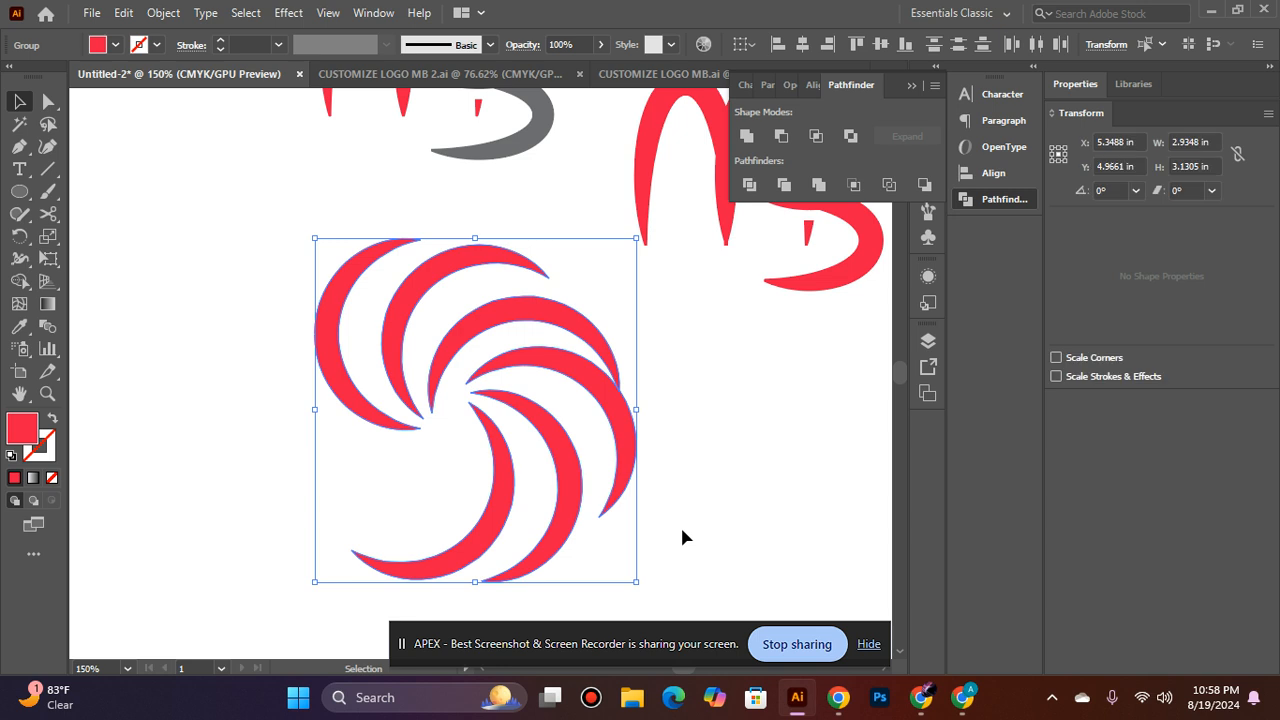
{"action": "key", "text": "Delete"}
{"action": "scroll", "coordinate": [699, 444], "scroll_direction": "up", "scroll_amount": 2}
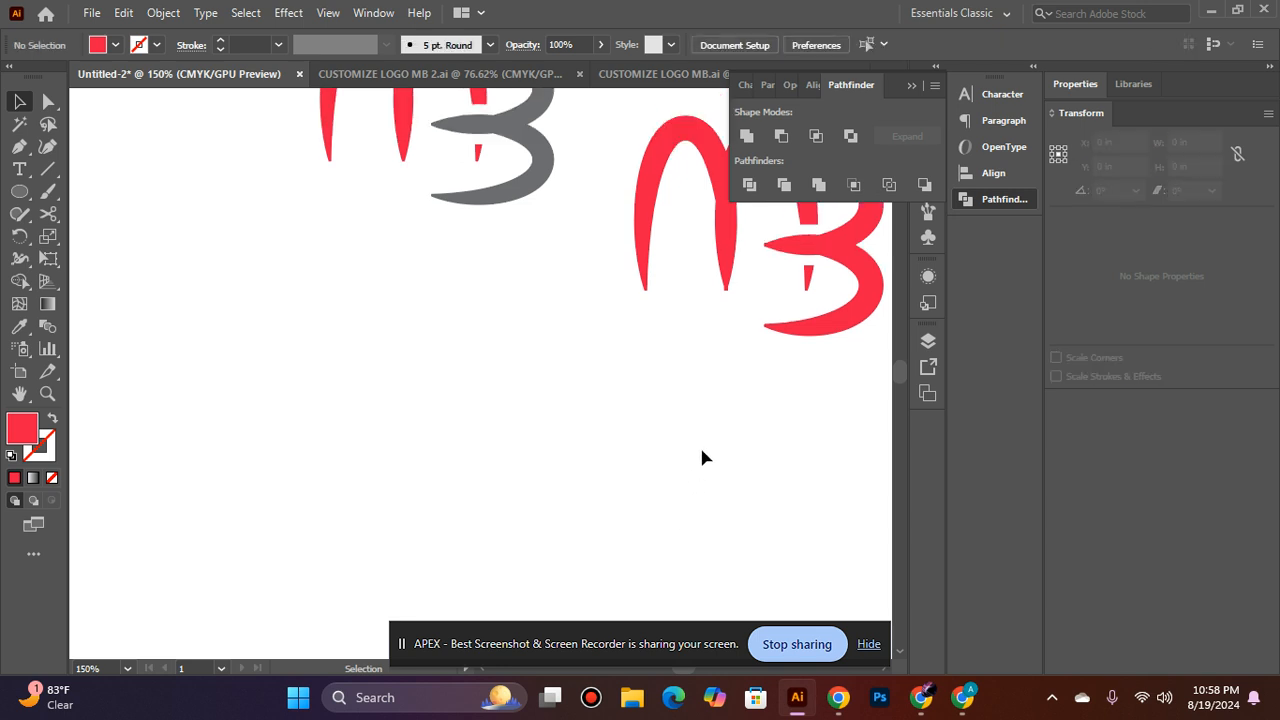
Draw an open N-shaped path about 0.48 in wide and 0.63 in tall below the grey-and-red monogram, and swap its fill and stroke
{"action": "left_click", "coordinate": [19, 146]}
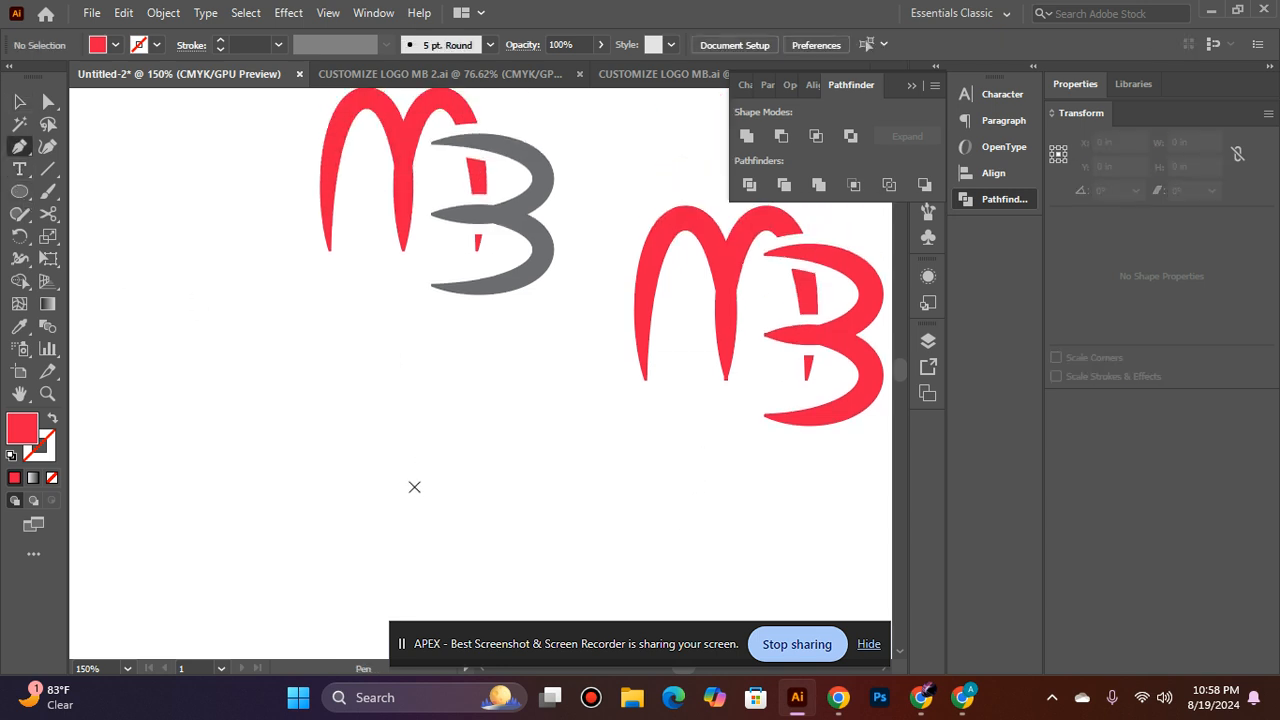
{"action": "left_click", "coordinate": [414, 487]}
{"action": "left_click", "coordinate": [414, 418]}
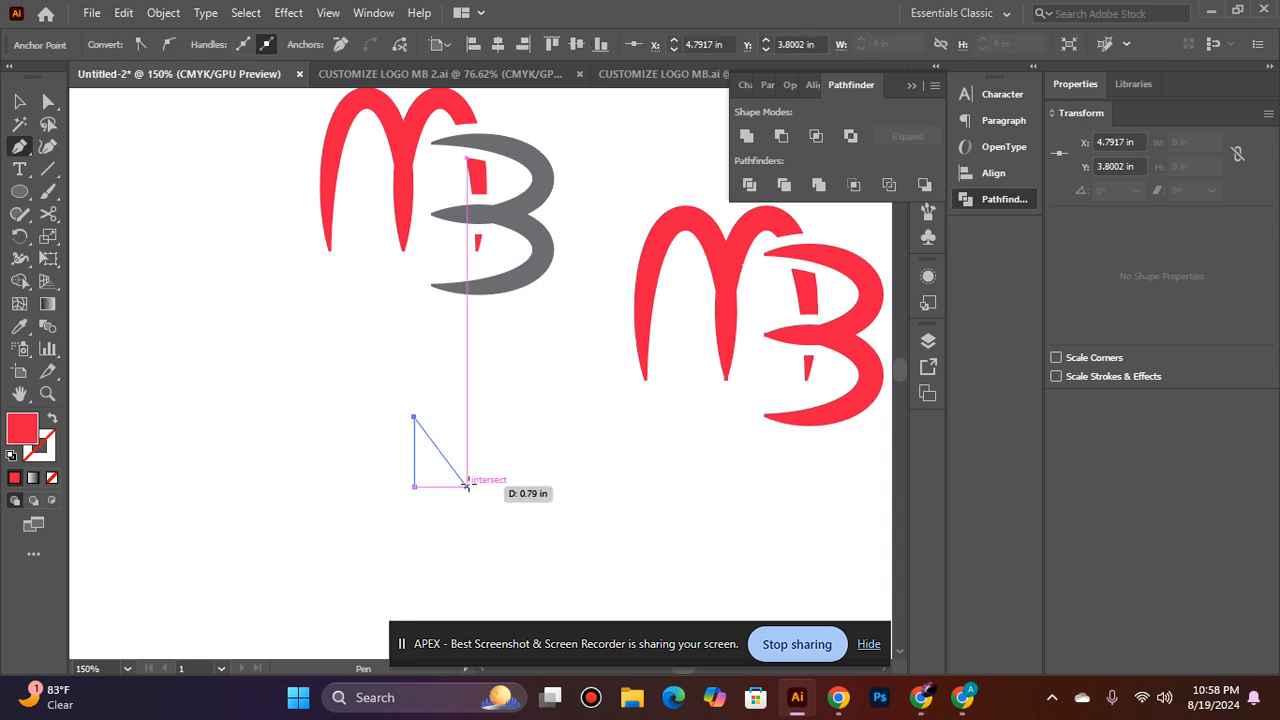
{"action": "left_click", "coordinate": [466, 486]}
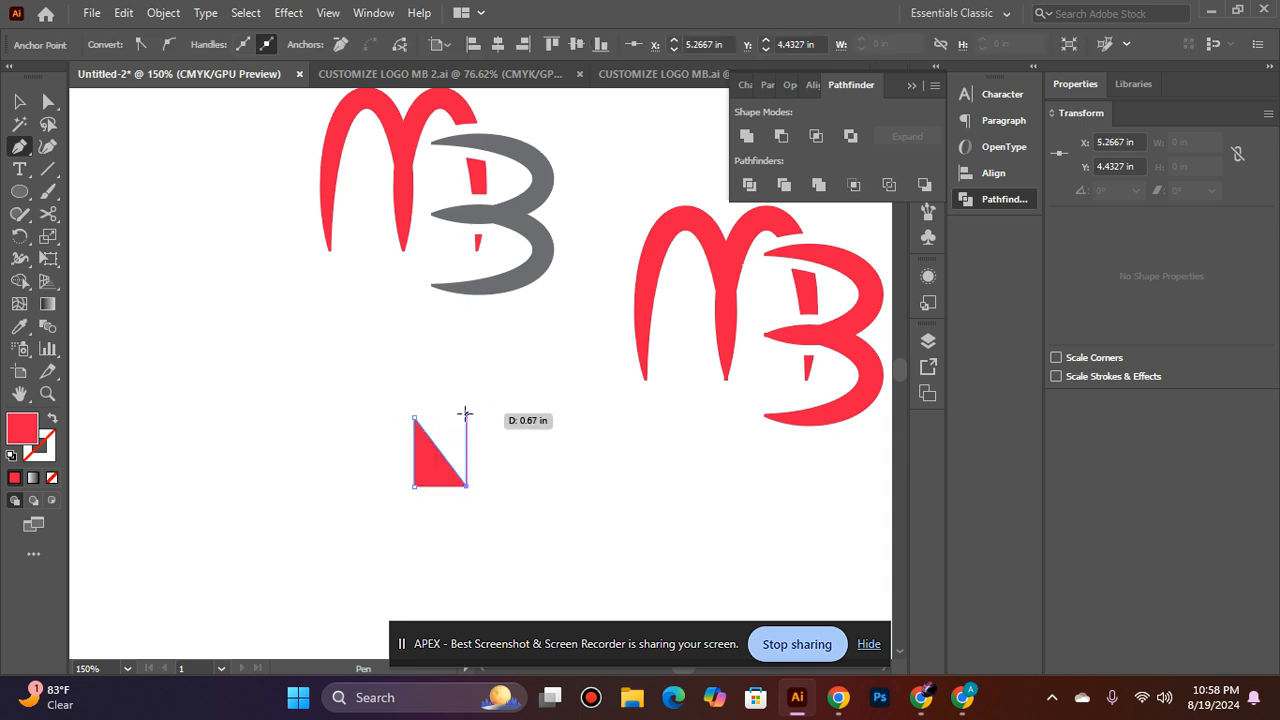
{"action": "left_click", "coordinate": [466, 415]}
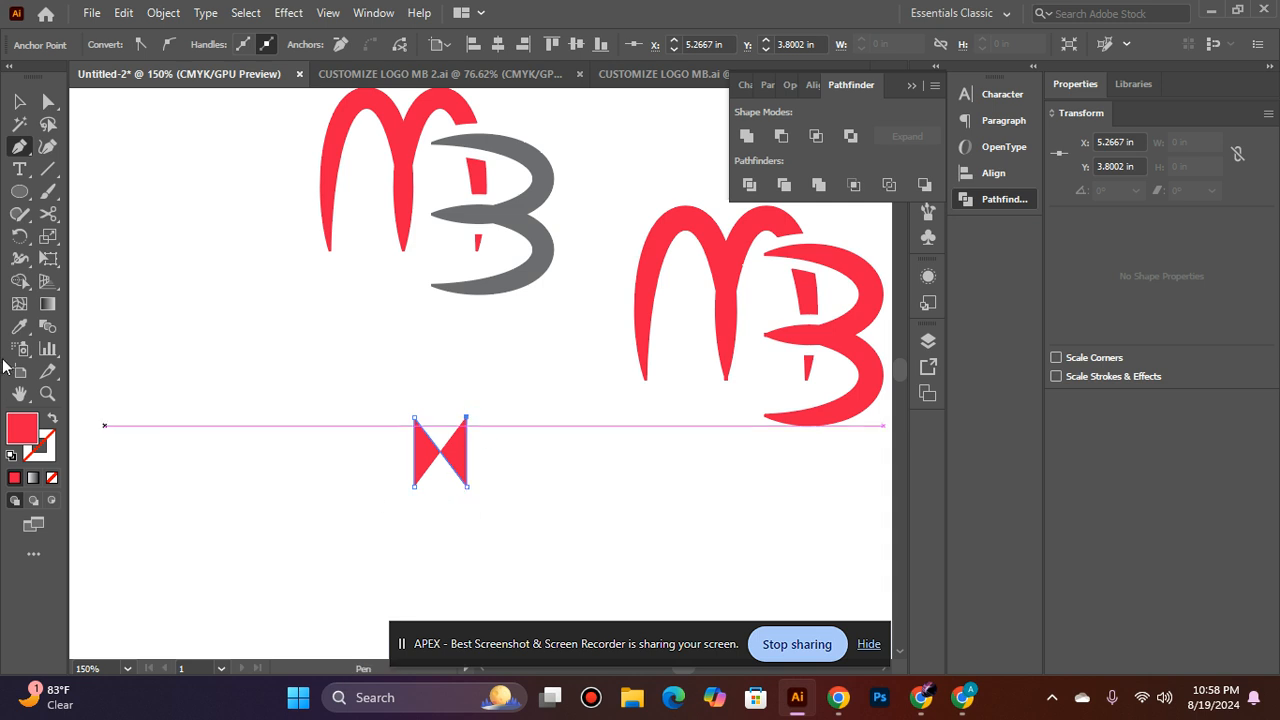
{"action": "left_click", "coordinate": [52, 418]}
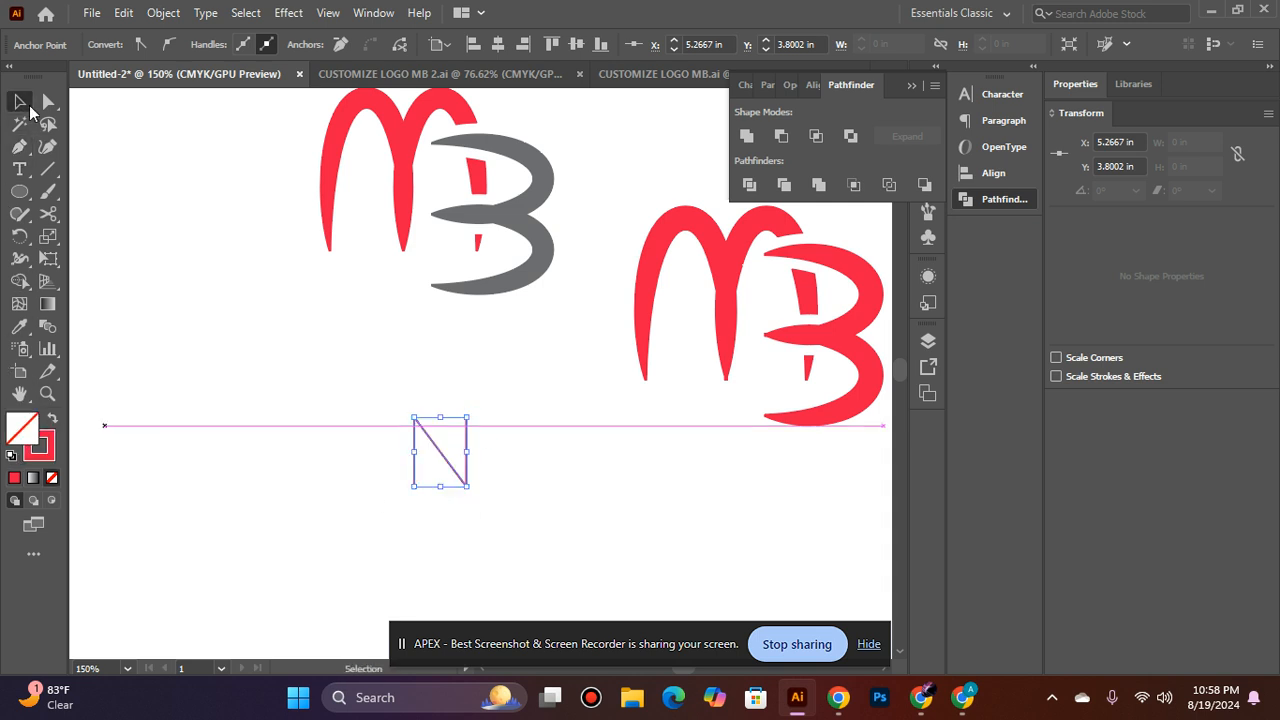
Set the N path's stroke weight to 6 pt and leave isolation mode
{"action": "left_click", "coordinate": [20, 102]}
{"action": "double_click", "coordinate": [428, 448]}
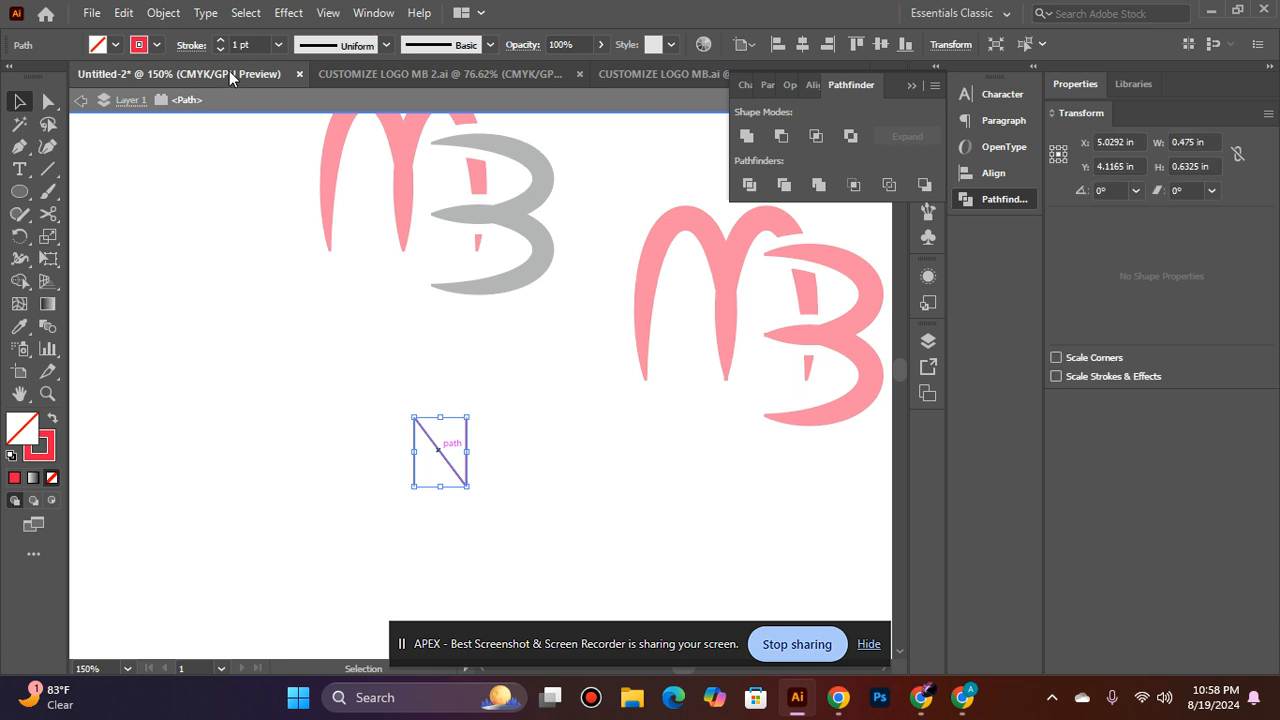
{"action": "left_click", "coordinate": [277, 45]}
{"action": "left_click", "coordinate": [311, 229]}
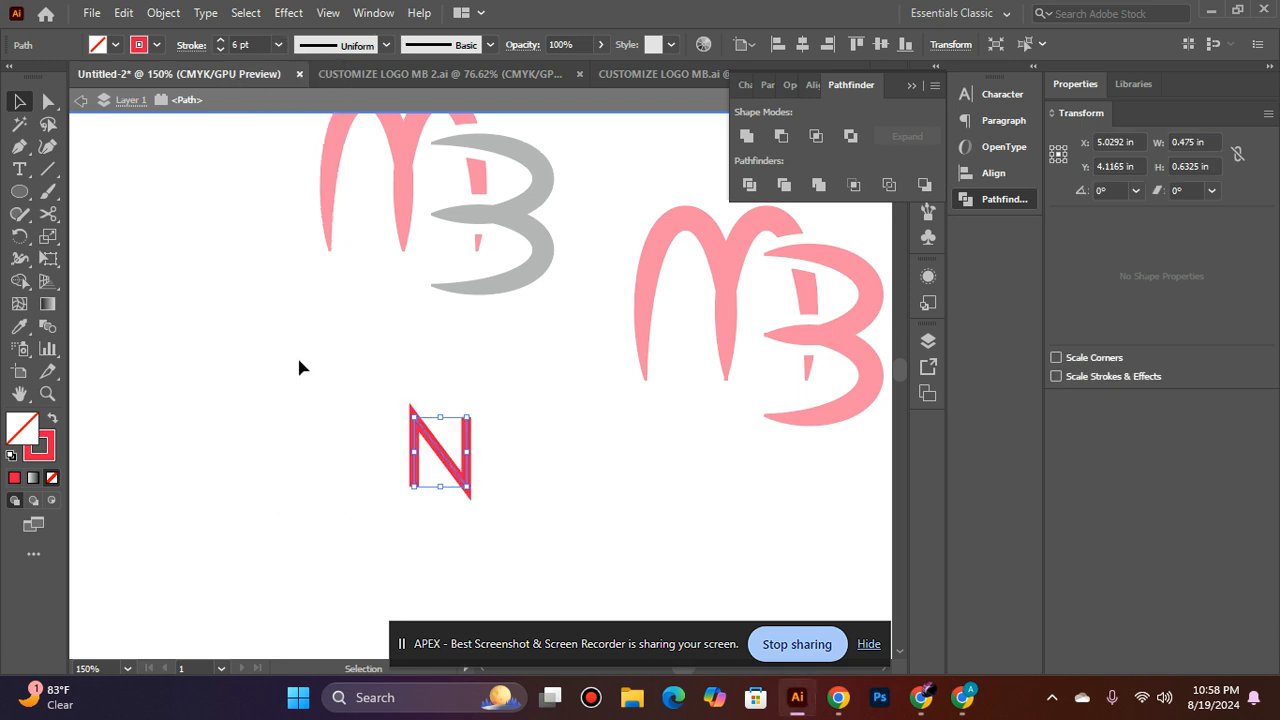
{"action": "double_click", "coordinate": [303, 368]}
Apply the lens-shaped variable width profile, tapered at both ends, to the N's stroke
{"action": "left_click", "coordinate": [433, 440]}
{"action": "left_click", "coordinate": [387, 46]}
{"action": "left_click", "coordinate": [348, 110]}
{"action": "left_click", "coordinate": [286, 310]}
{"action": "left_click", "coordinate": [491, 496], "text": "ctrl"}
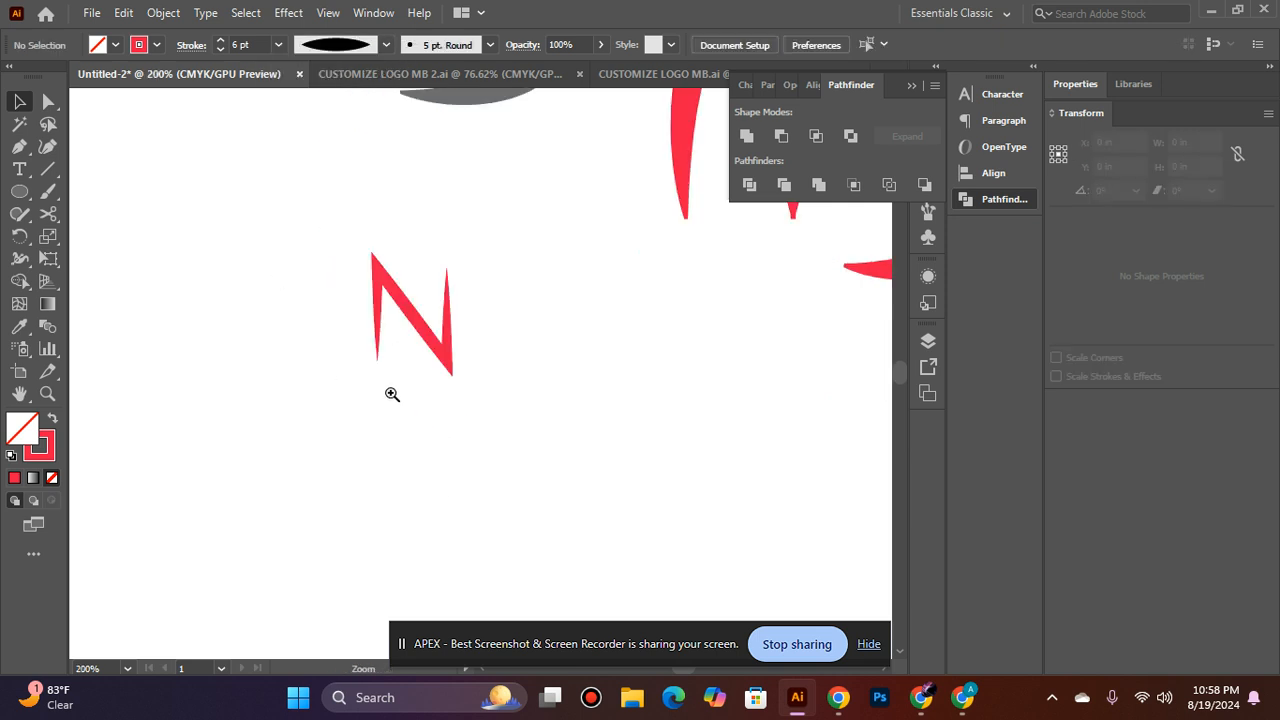
Try the arched width profile with a flat base on the N, and undo both width profile changes
{"action": "left_click", "coordinate": [422, 314]}
{"action": "left_click", "coordinate": [386, 45]}
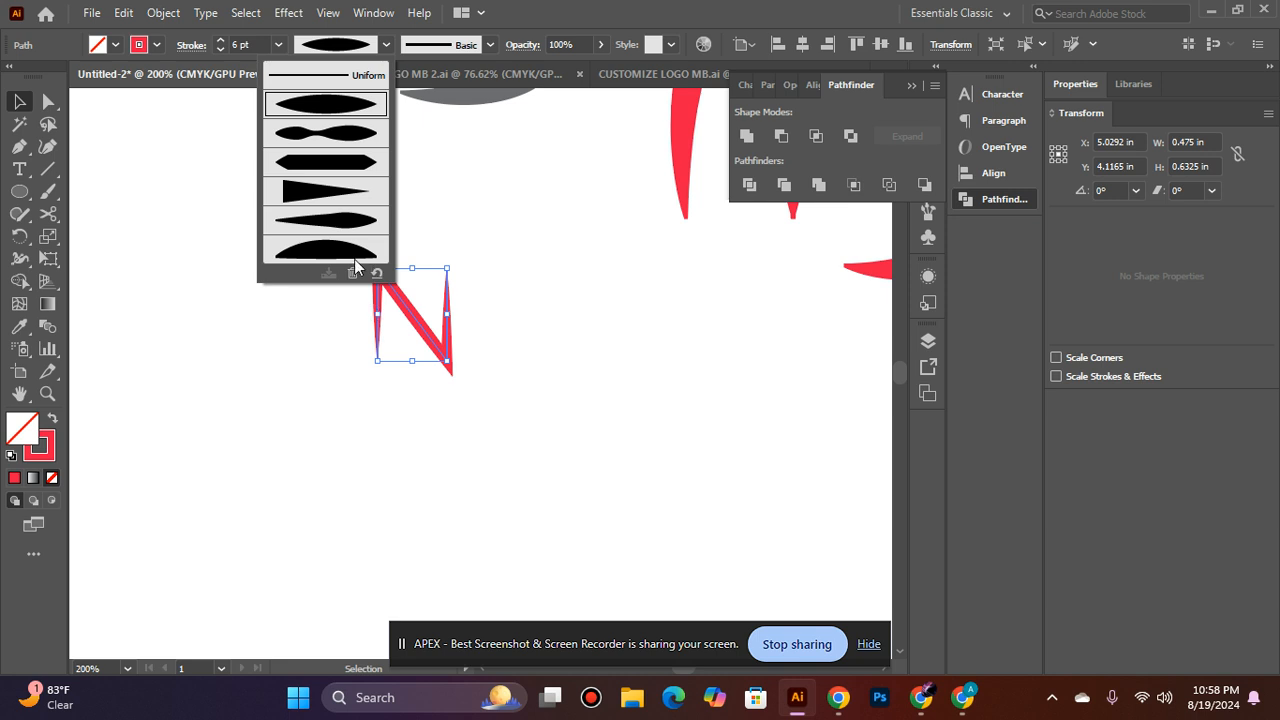
{"action": "left_click", "coordinate": [360, 255]}
{"action": "left_click", "coordinate": [331, 304]}
{"action": "key", "text": "ctrl+z"}
{"action": "key", "text": "ctrl+z"}
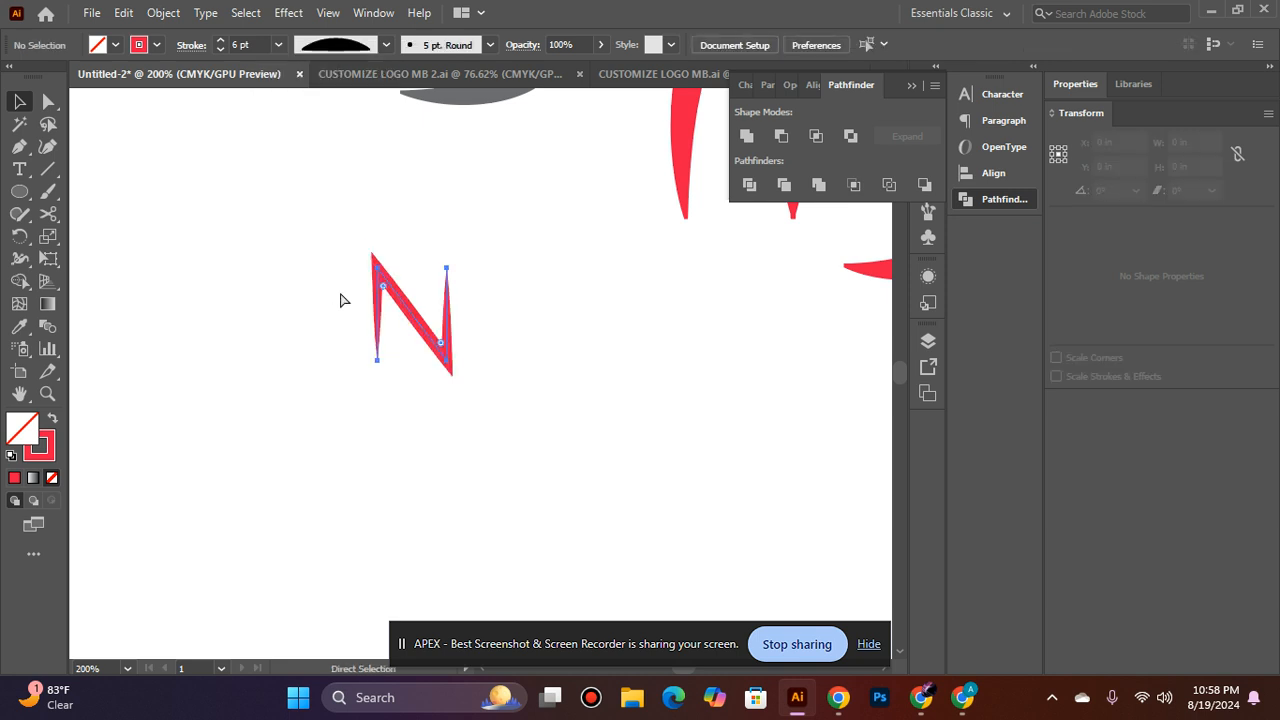
{"action": "left_click", "coordinate": [340, 293]}
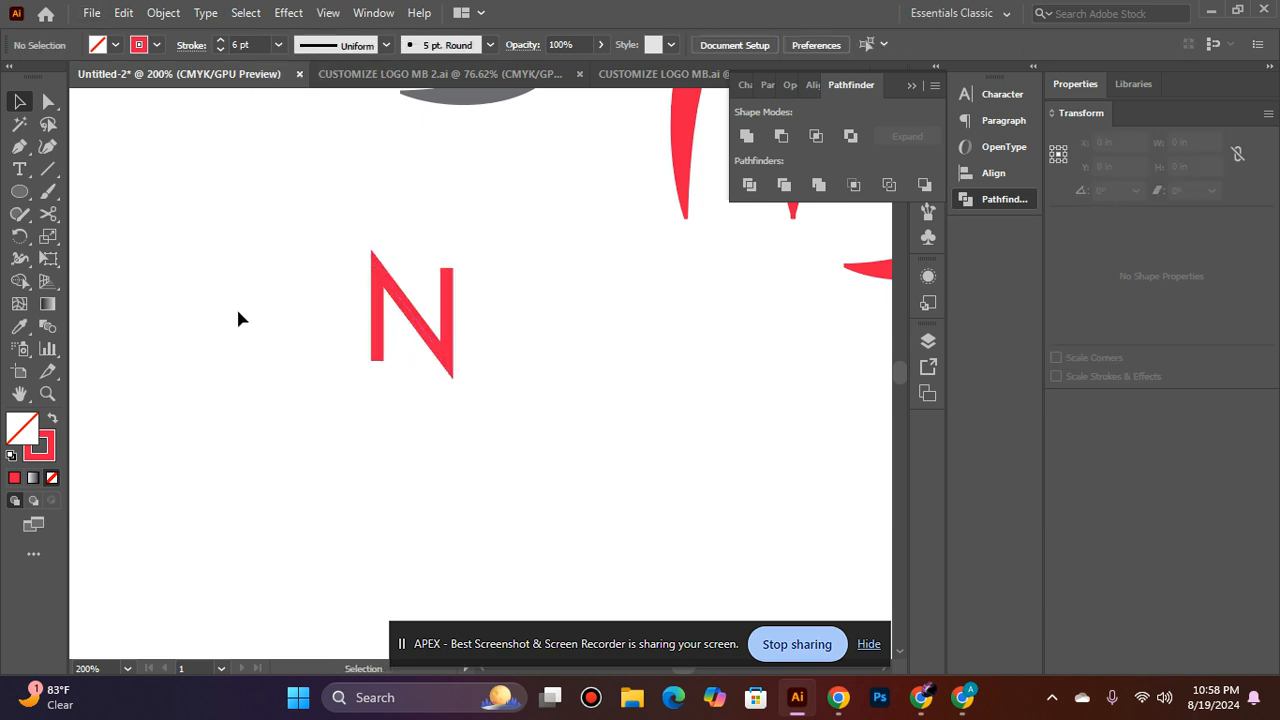
Round the N's upper-left corner with its live corner widget
{"action": "scroll", "coordinate": [300, 322], "scroll_direction": "up", "scroll_amount": 1}
{"action": "left_click", "coordinate": [414, 366], "text": "ctrl+alt"}
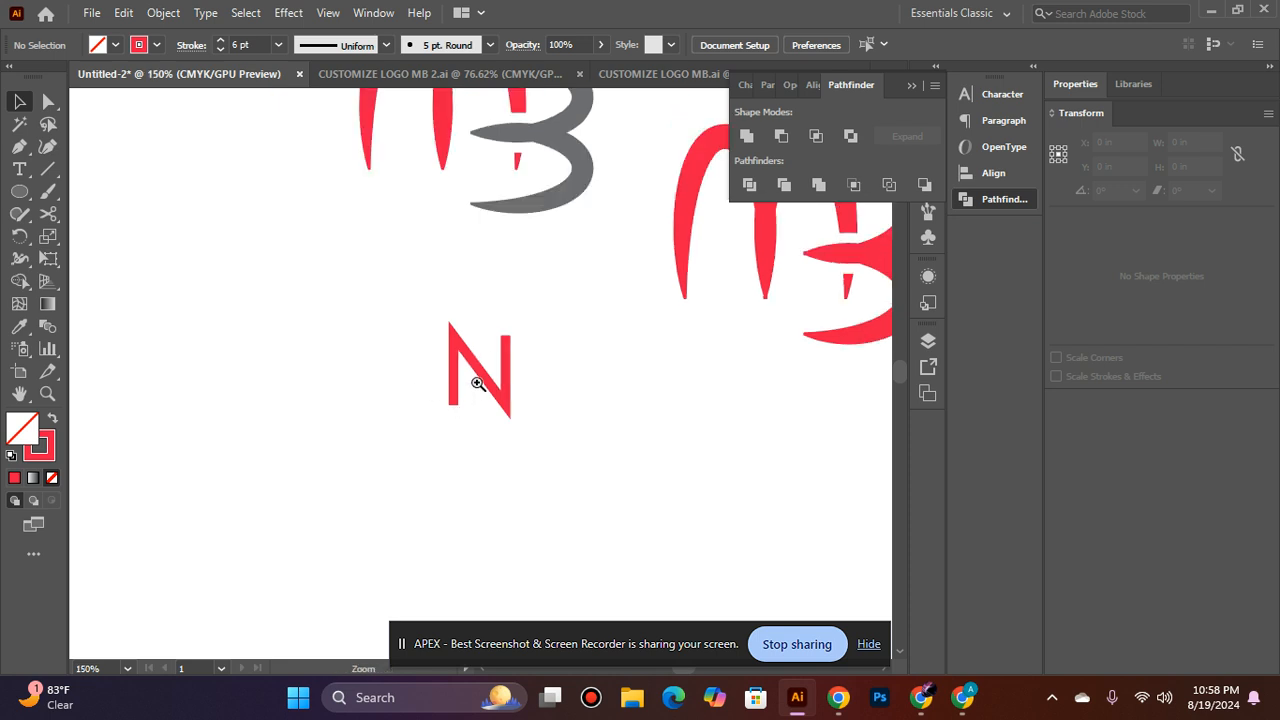
{"action": "left_click", "coordinate": [478, 384], "text": "ctrl"}
{"action": "left_click", "coordinate": [478, 384], "text": "ctrl"}
{"action": "left_click", "coordinate": [437, 277]}
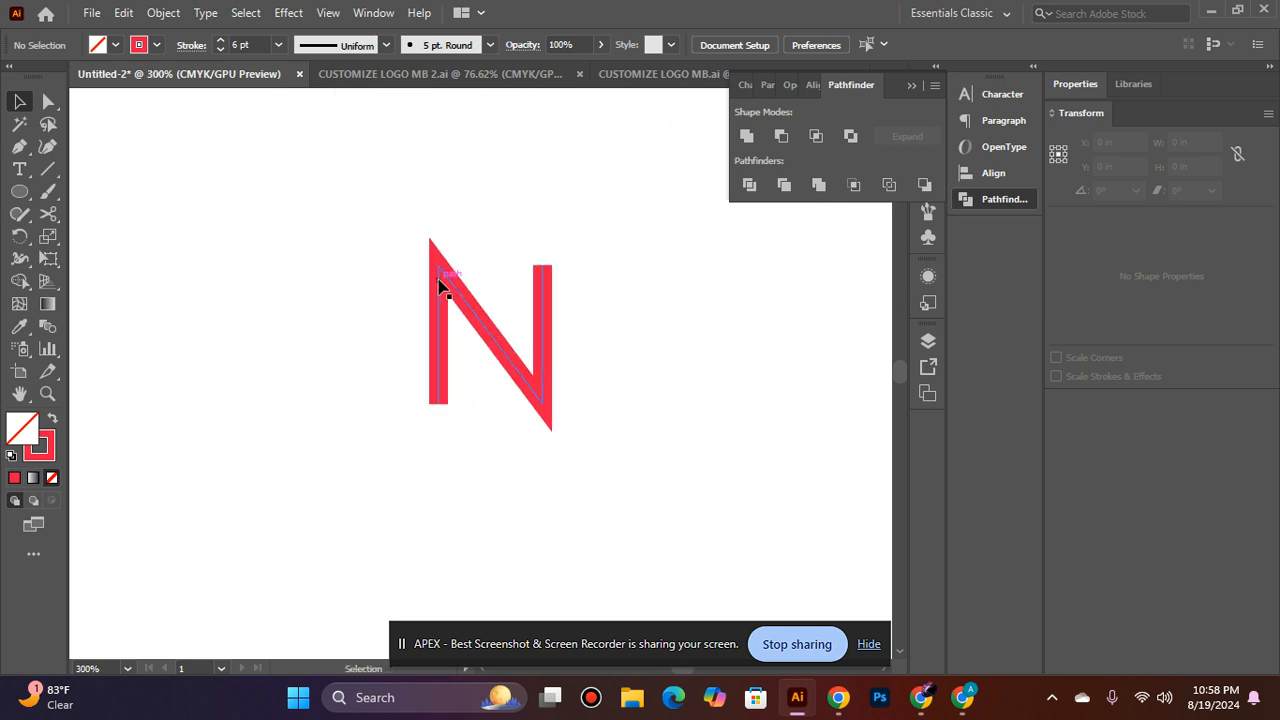
{"action": "left_click", "coordinate": [49, 101]}
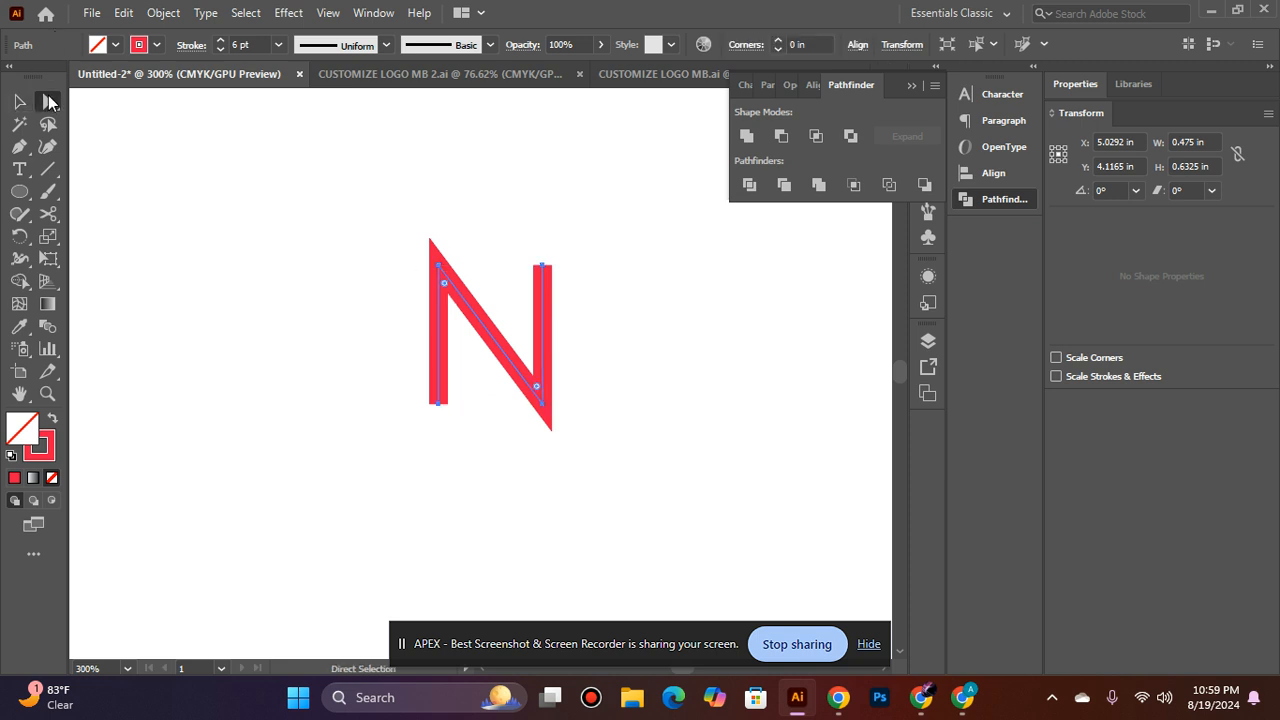
{"action": "left_click_drag", "start_coordinate": [447, 288], "coordinate": [470, 316]}
{"action": "left_click", "coordinate": [486, 414]}
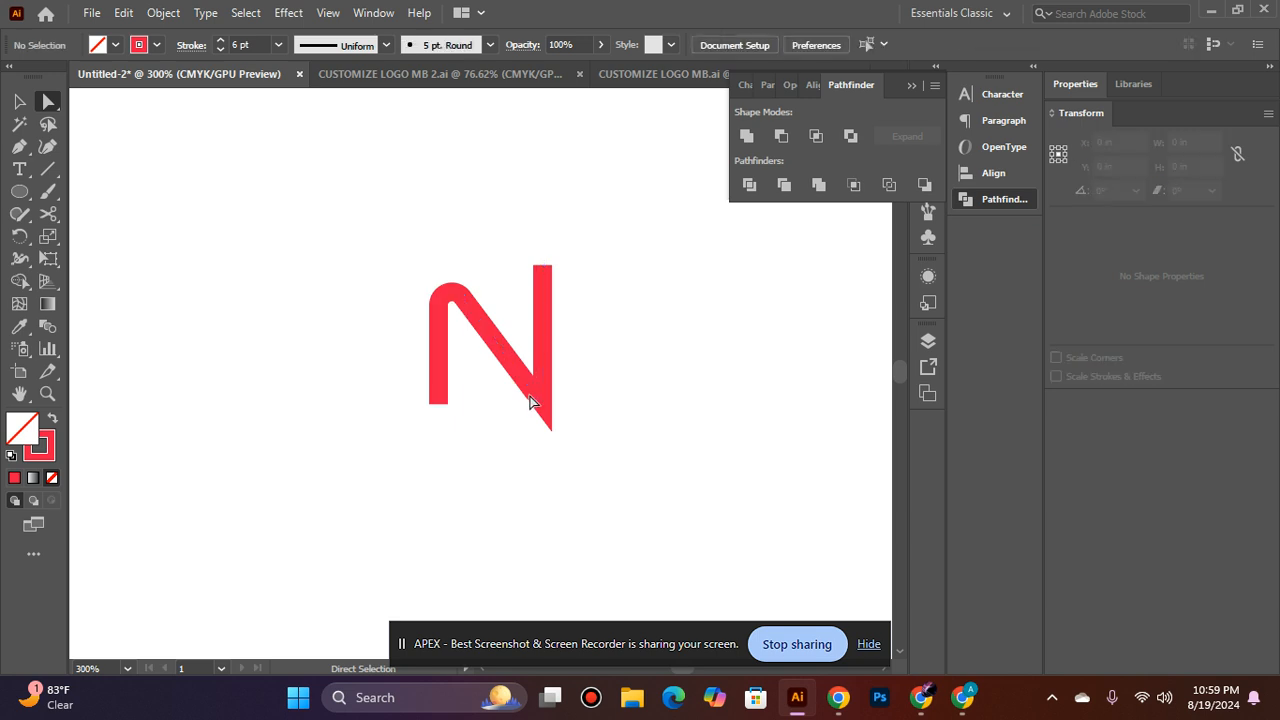
Round the N's lower-right corner with its live corner widget
{"action": "left_click", "coordinate": [531, 400]}
{"action": "left_click", "coordinate": [545, 404]}
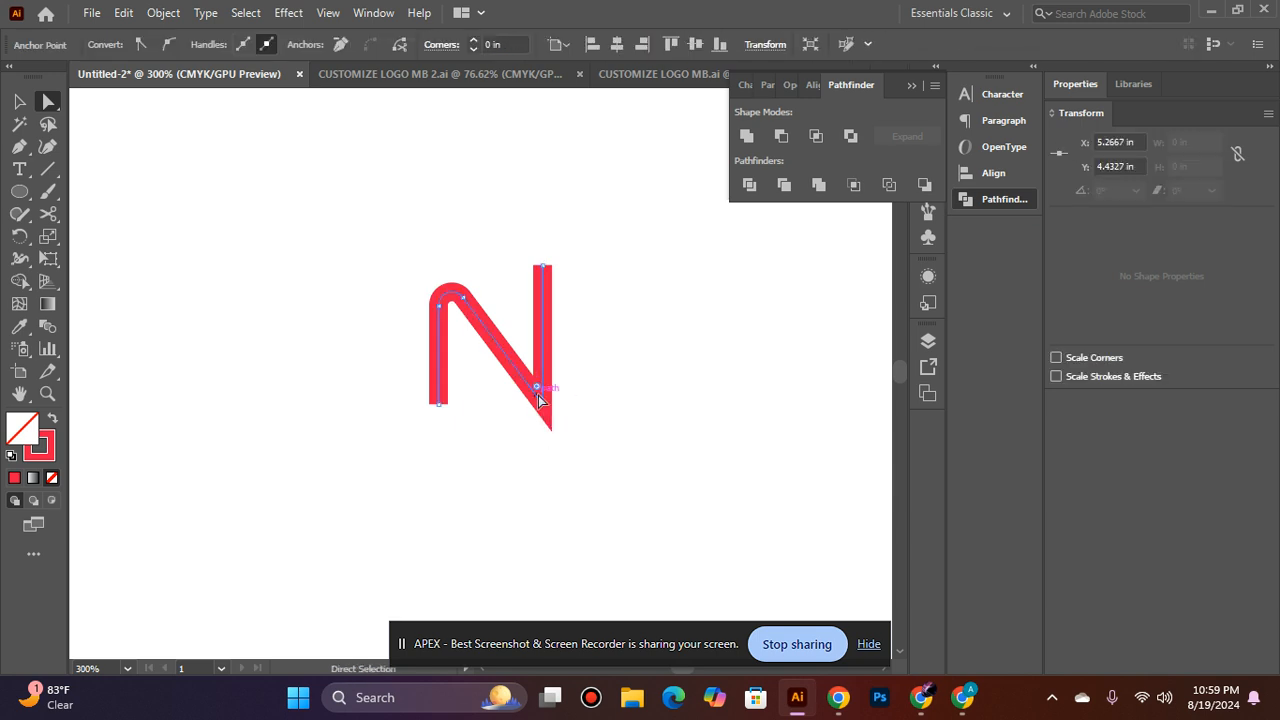
{"action": "mouse_move", "coordinate": [538, 390]}
{"action": "left_mouse_down"}
{"action": "mouse_move", "coordinate": [522, 361]}
{"action": "mouse_move", "coordinate": [538, 393]}
{"action": "left_mouse_up"}
{"action": "left_click", "coordinate": [583, 372]}
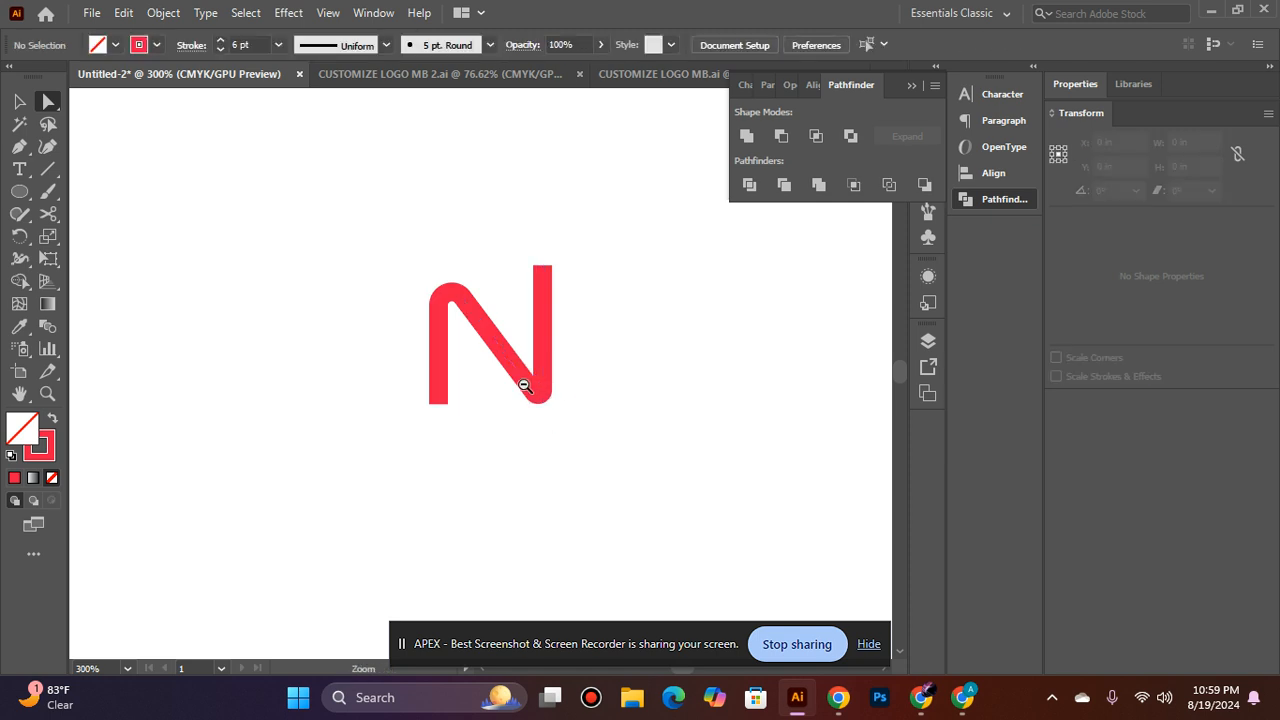
Copy the rounded N and paste the copy in front
{"action": "left_click", "coordinate": [523, 383], "text": "ctrl+alt"}
{"action": "left_click", "coordinate": [502, 377], "text": "ctrl+alt"}
{"action": "left_click", "coordinate": [449, 368], "text": "ctrl"}
{"action": "key", "text": "v"}
{"action": "left_click", "coordinate": [483, 355]}
{"action": "left_click", "coordinate": [617, 350]}
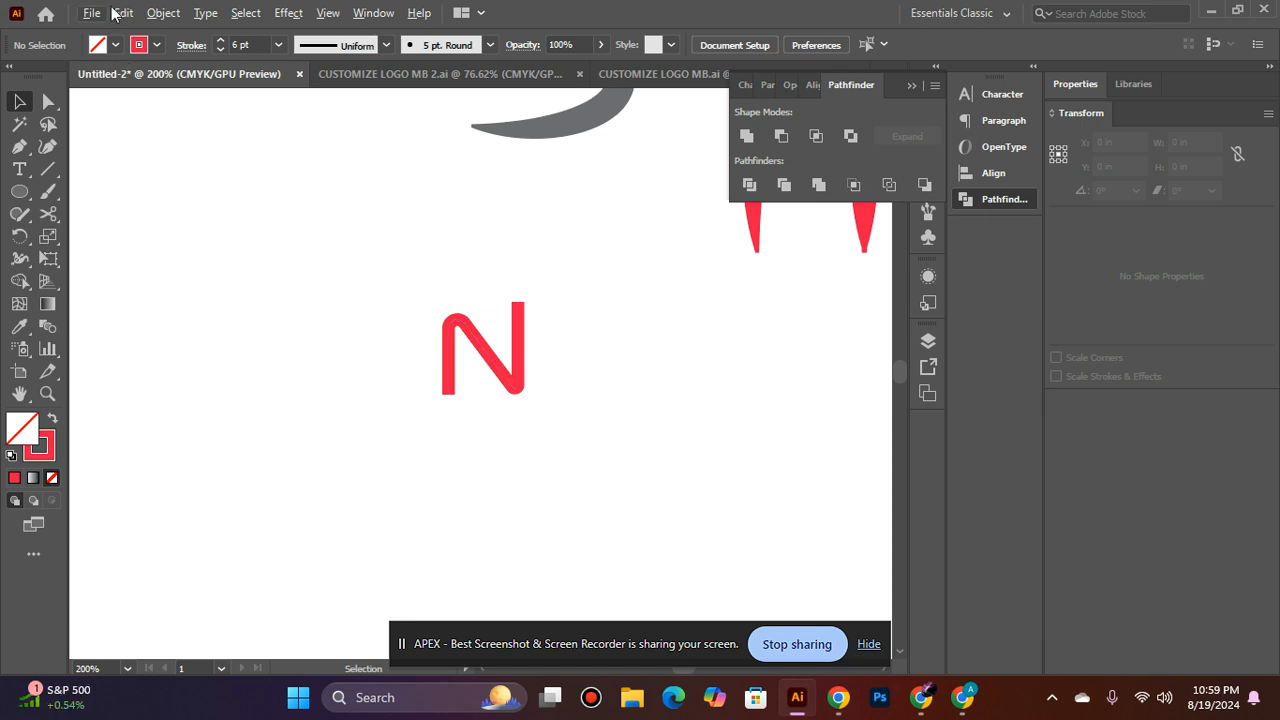
{"action": "left_click", "coordinate": [500, 357]}
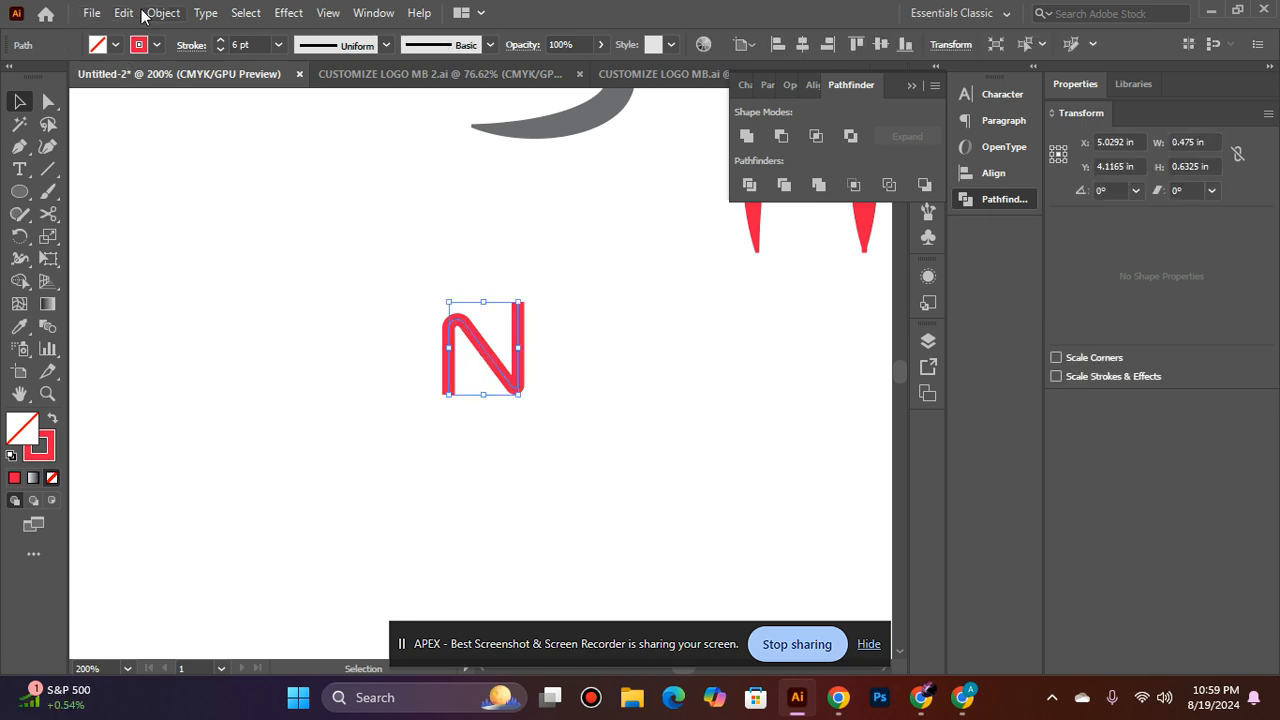
{"action": "left_click", "coordinate": [123, 12]}
{"action": "left_click", "coordinate": [156, 105]}
{"action": "left_click", "coordinate": [123, 12]}
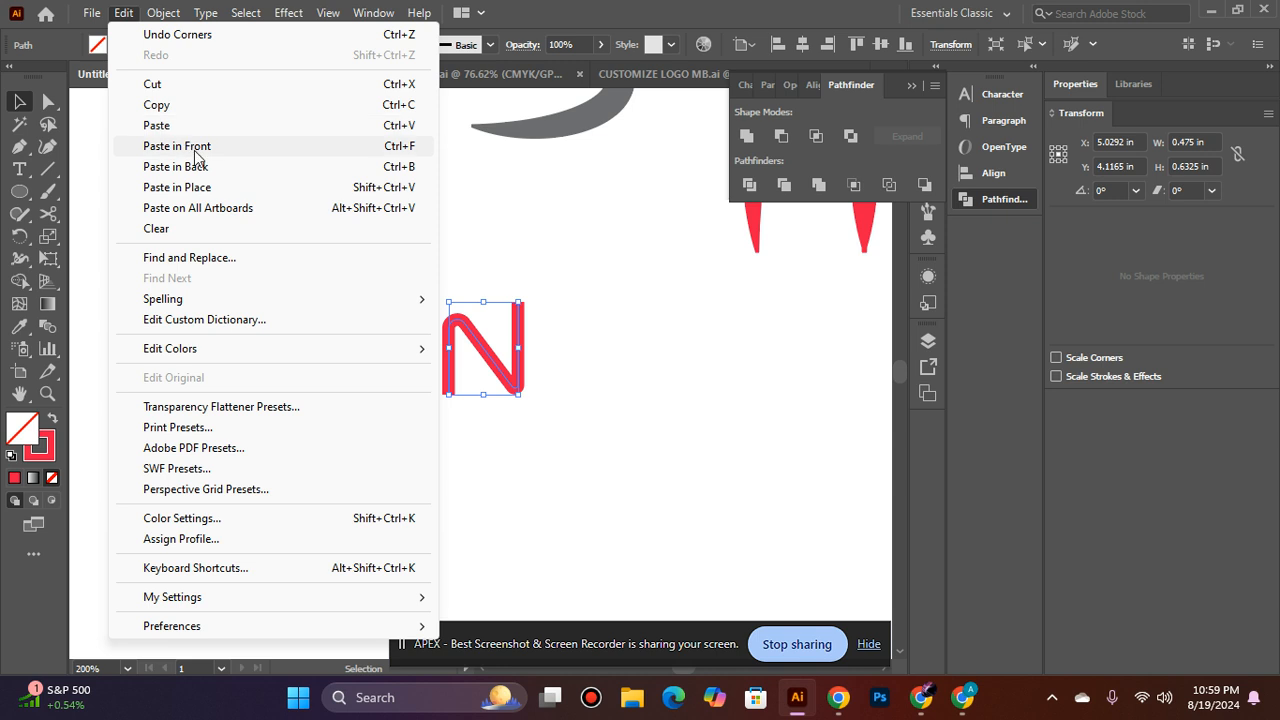
{"action": "left_click", "coordinate": [194, 151]}
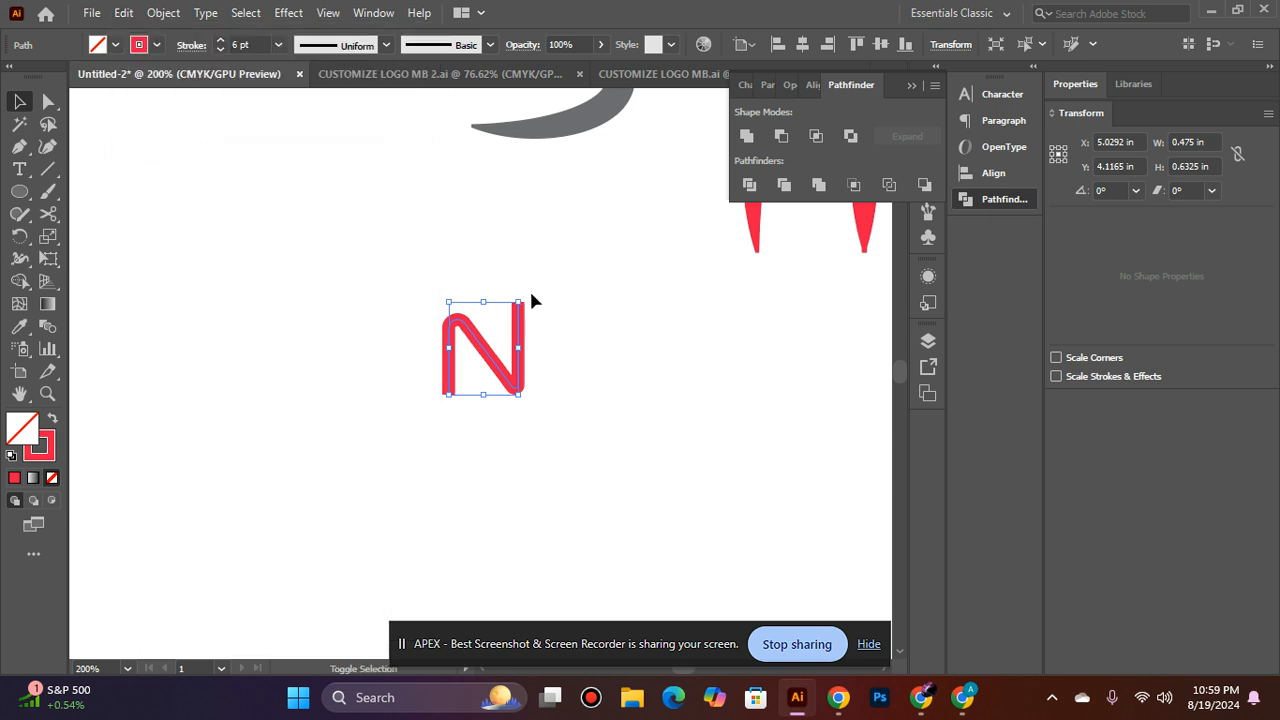
Try rotating the pasted N 180° over the original, and undo the rotation
{"action": "left_click_drag", "start_coordinate": [525, 295], "coordinate": [380, 449]}
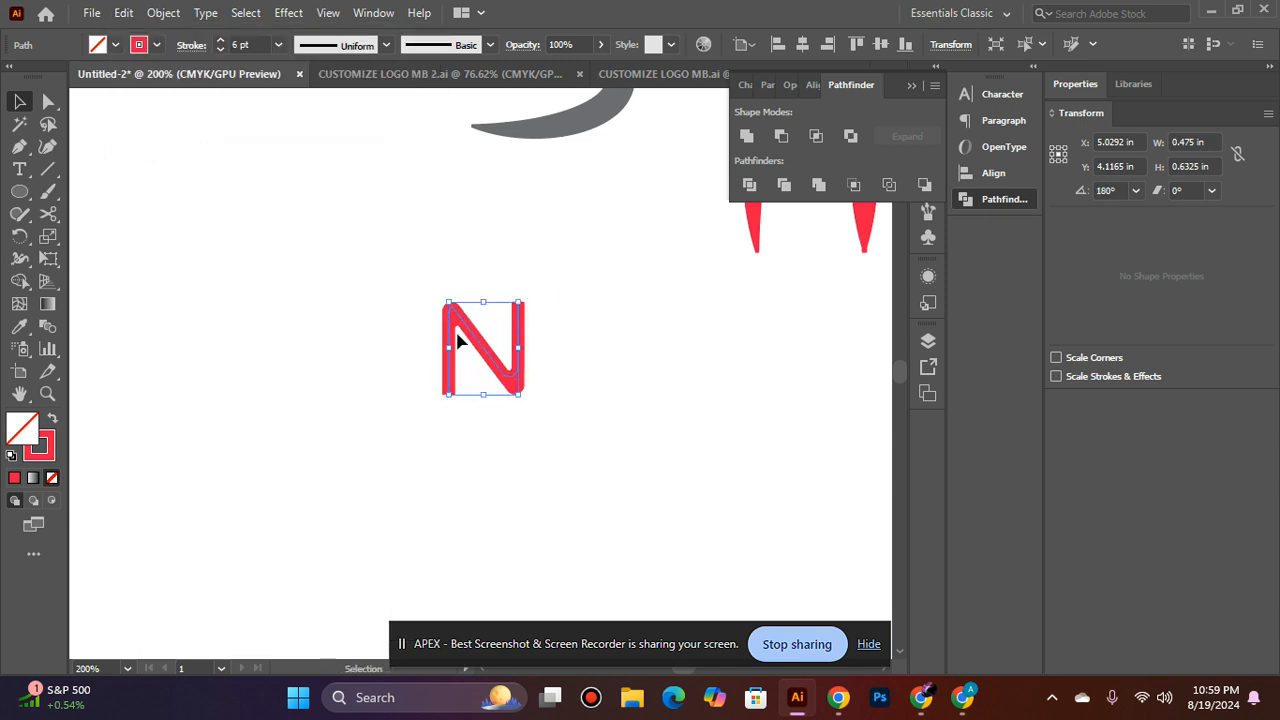
{"action": "left_click", "coordinate": [588, 308]}
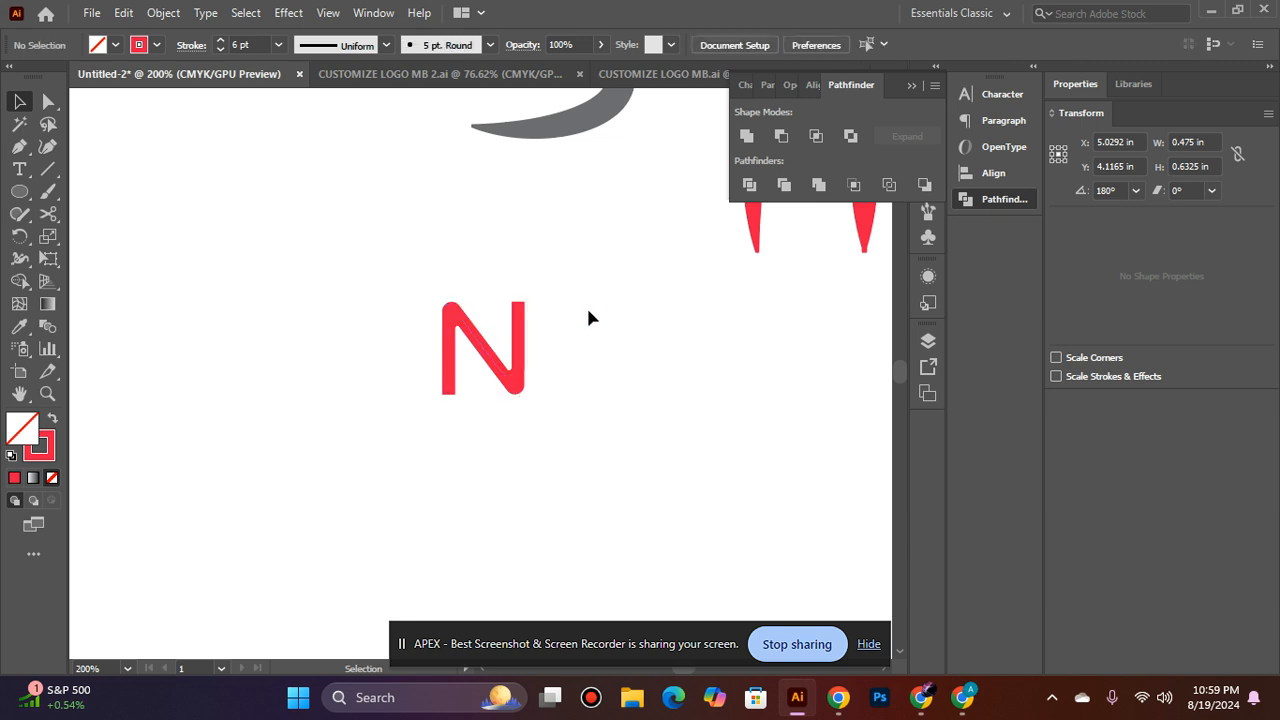
{"action": "key", "text": "ctrl+z"}
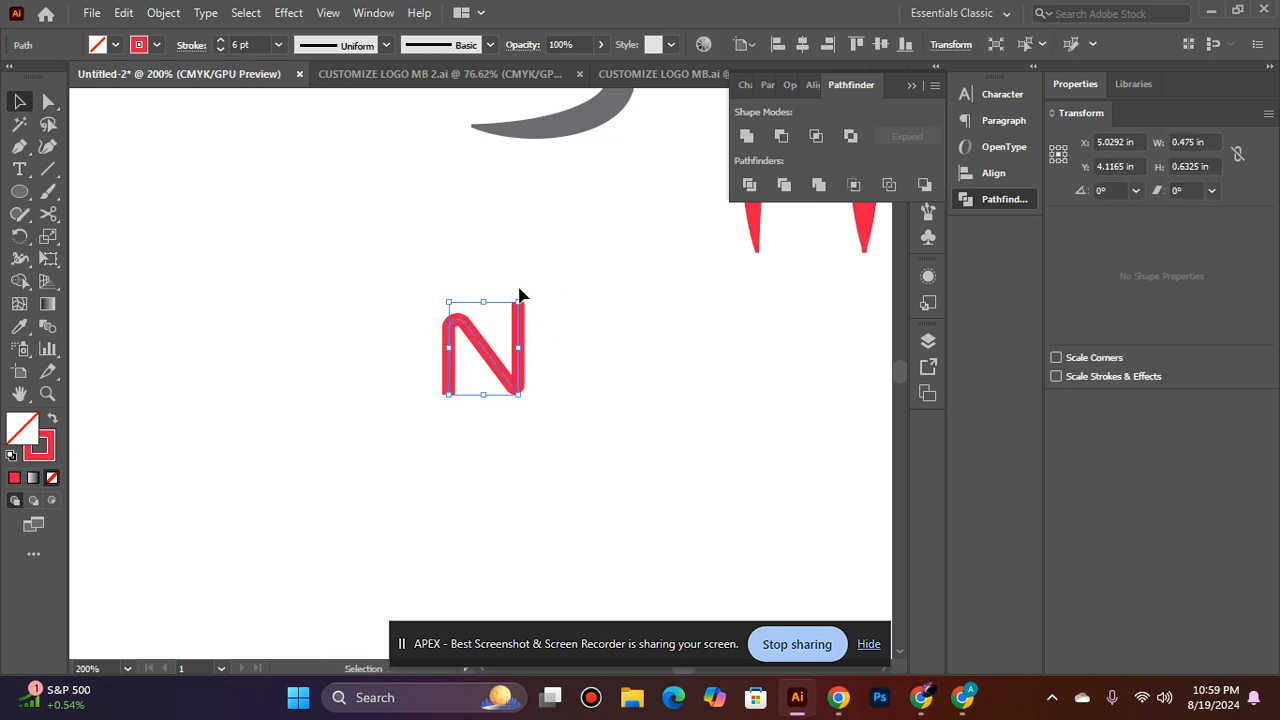
Rotate the pasted N by about 179° while enlarging it, and place it to the right of the original
{"action": "left_click_drag", "start_coordinate": [519, 301], "coordinate": [420, 428]}
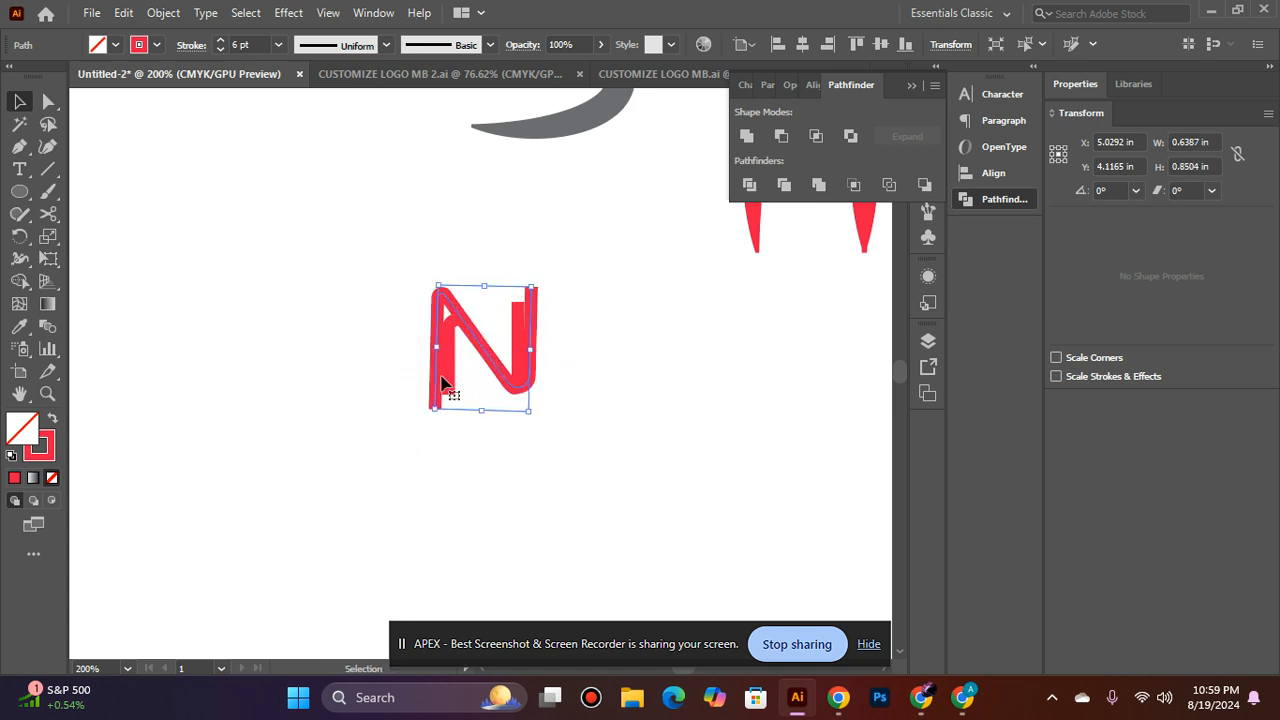
{"action": "left_click_drag", "start_coordinate": [453, 309], "coordinate": [551, 323]}
{"action": "left_click", "coordinate": [646, 349]}
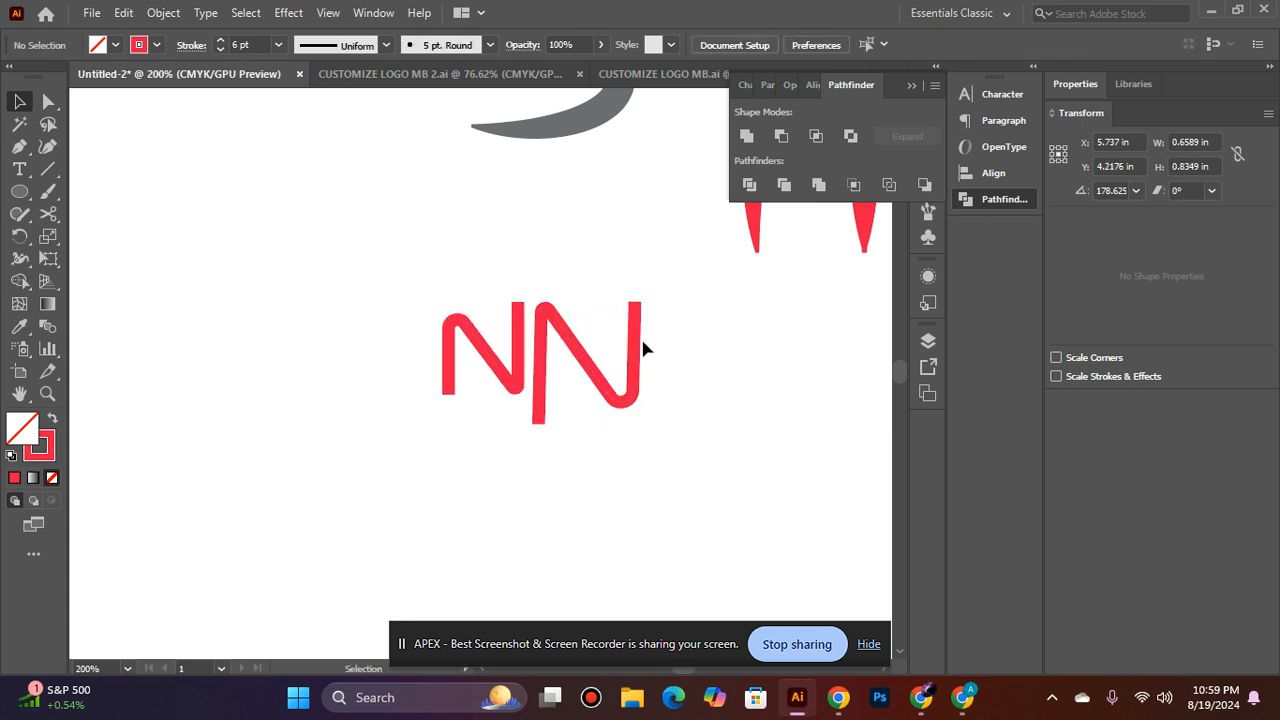
Scale the right-hand N down to about 0.44 by 0.56 in
{"action": "left_click", "coordinate": [640, 323]}
{"action": "left_click_drag", "start_coordinate": [641, 301], "coordinate": [621, 321]}
{"action": "left_click", "coordinate": [665, 341]}
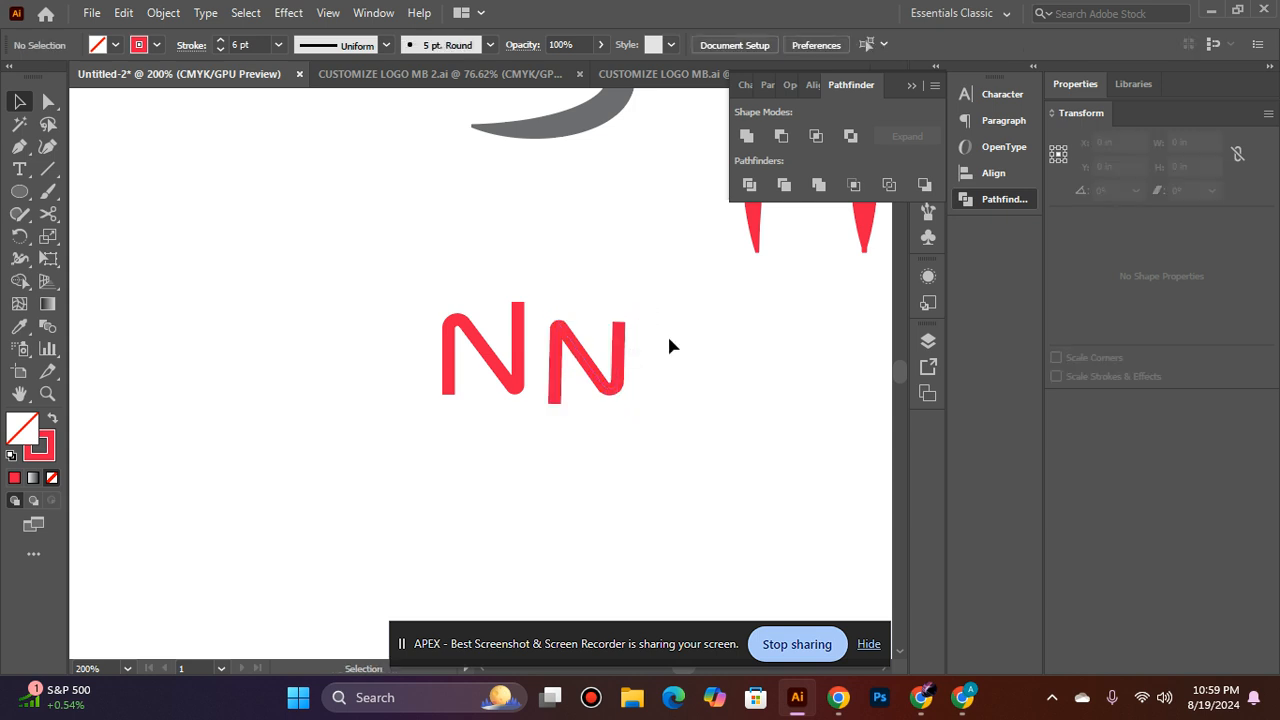
Try the smaller N below the original's lower-right corner and directly against its right stem
{"action": "left_click", "coordinate": [556, 391]}
{"action": "left_click_drag", "start_coordinate": [556, 391], "coordinate": [516, 462]}
{"action": "left_click", "coordinate": [745, 303]}
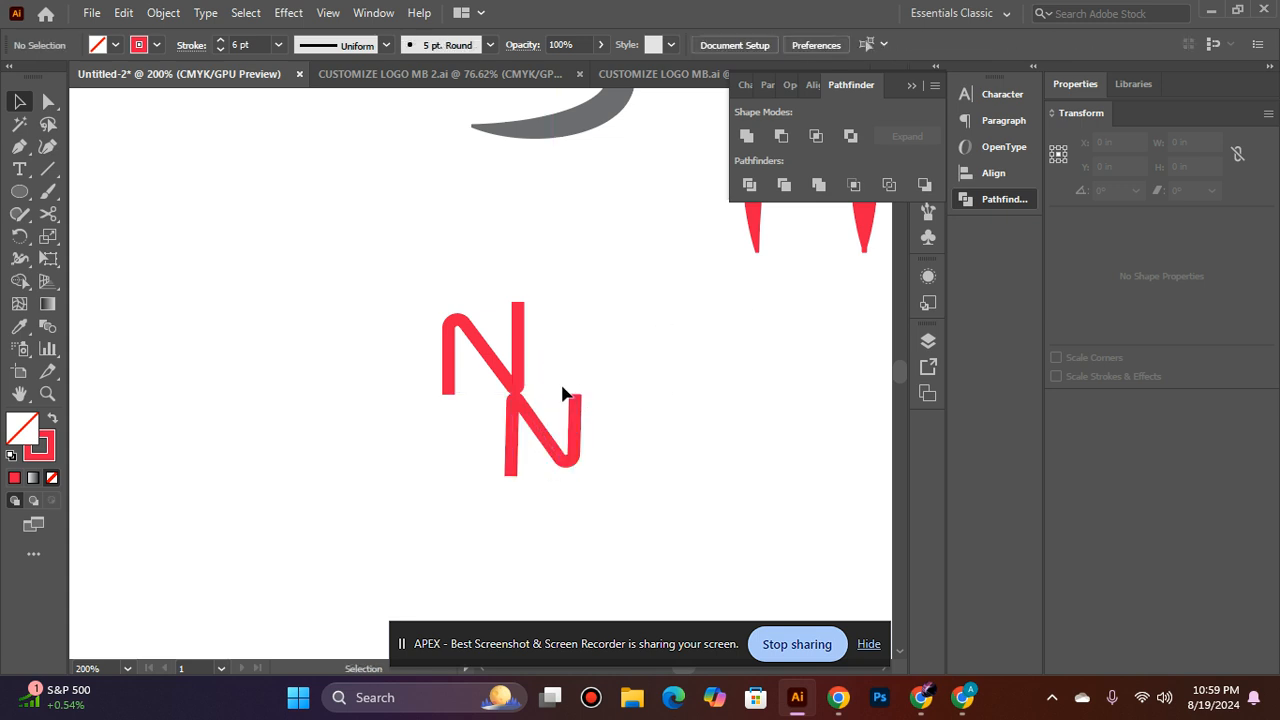
{"action": "left_click_drag", "start_coordinate": [524, 405], "coordinate": [544, 318]}
{"action": "left_click", "coordinate": [681, 307]}
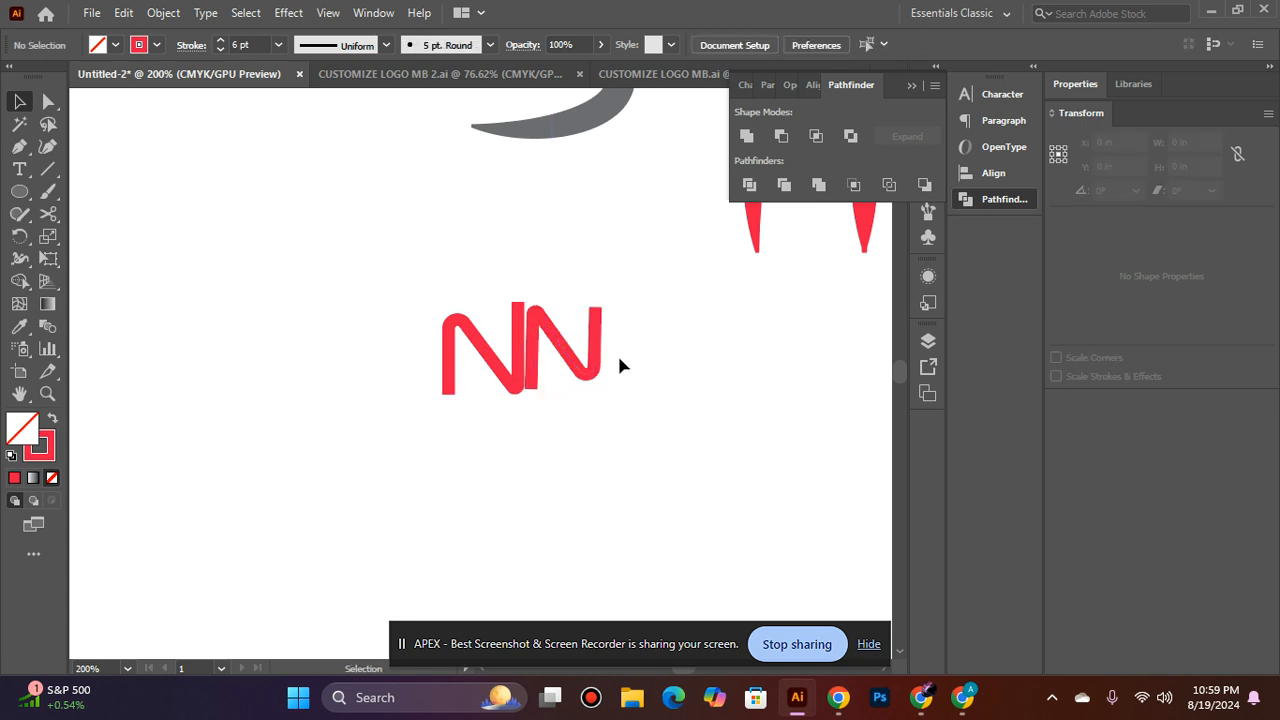
Undo the last moves of the smaller N
{"action": "key", "text": "ctrl+z"}
{"action": "key", "text": "ctrl+z"}
{"action": "key", "text": "ctrl+z"}
{"action": "key", "text": "ctrl+z"}
{"action": "key", "text": "ctrl+z"}
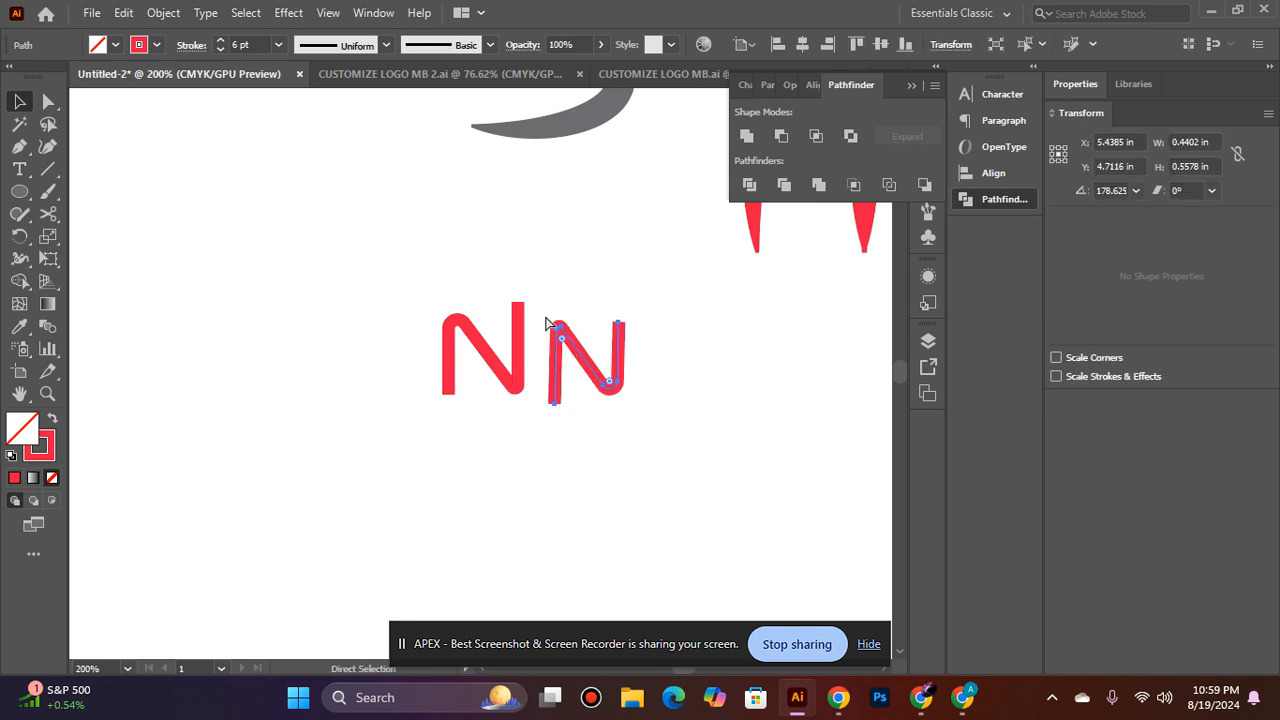
Undo the rotated and scaled second N and restore an upright, same-size copy over the original N
{"action": "key", "text": "ctrl+z"}
{"action": "key", "text": "ctrl+z"}
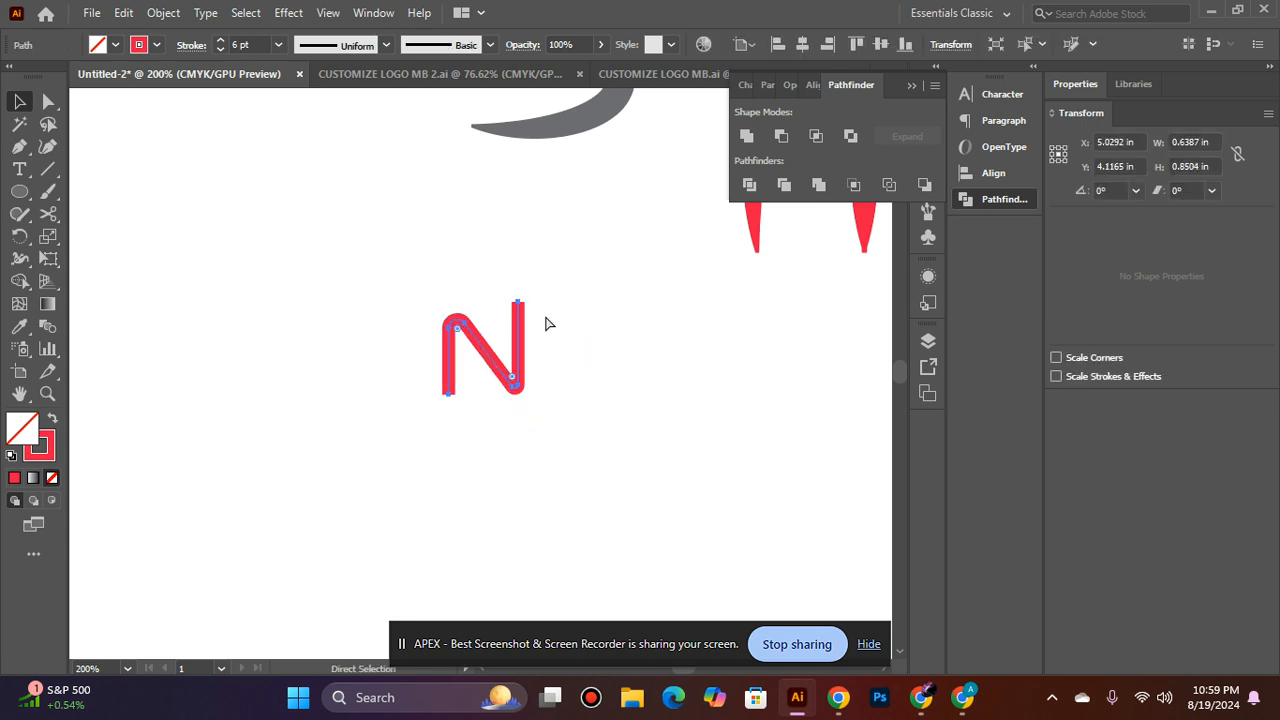
{"action": "key", "text": "ctrl+shift+z"}
{"action": "key", "text": "ctrl+shift+z"}
{"action": "key", "text": "ctrl+shift+z"}
{"action": "key", "text": "ctrl+shift+z"}
Shift the upright N copy right until it stands beside the original with a narrow gap, at about X 5.668 in
{"action": "key", "text": "Right"}
{"action": "key", "text": "Right"}
{"action": "key", "text": "Right"}
{"action": "key", "text": "Right"}
{"action": "key", "text": "Right"}
{"action": "key", "text": "Right"}
{"action": "key", "text": "Right"}
{"action": "key", "text": "Right"}
{"action": "key", "text": "Right"}
{"action": "key", "text": "Right"}
{"action": "key", "text": "Right"}
{"action": "key", "text": "Right"}
{"action": "key", "text": "Right"}
{"action": "key", "text": "Right"}
{"action": "key", "text": "Right"}
{"action": "key", "text": "Right"}
{"action": "key", "text": "Right"}
{"action": "key", "text": "Right"}
{"action": "key", "text": "Right"}
{"action": "key", "text": "Right"}
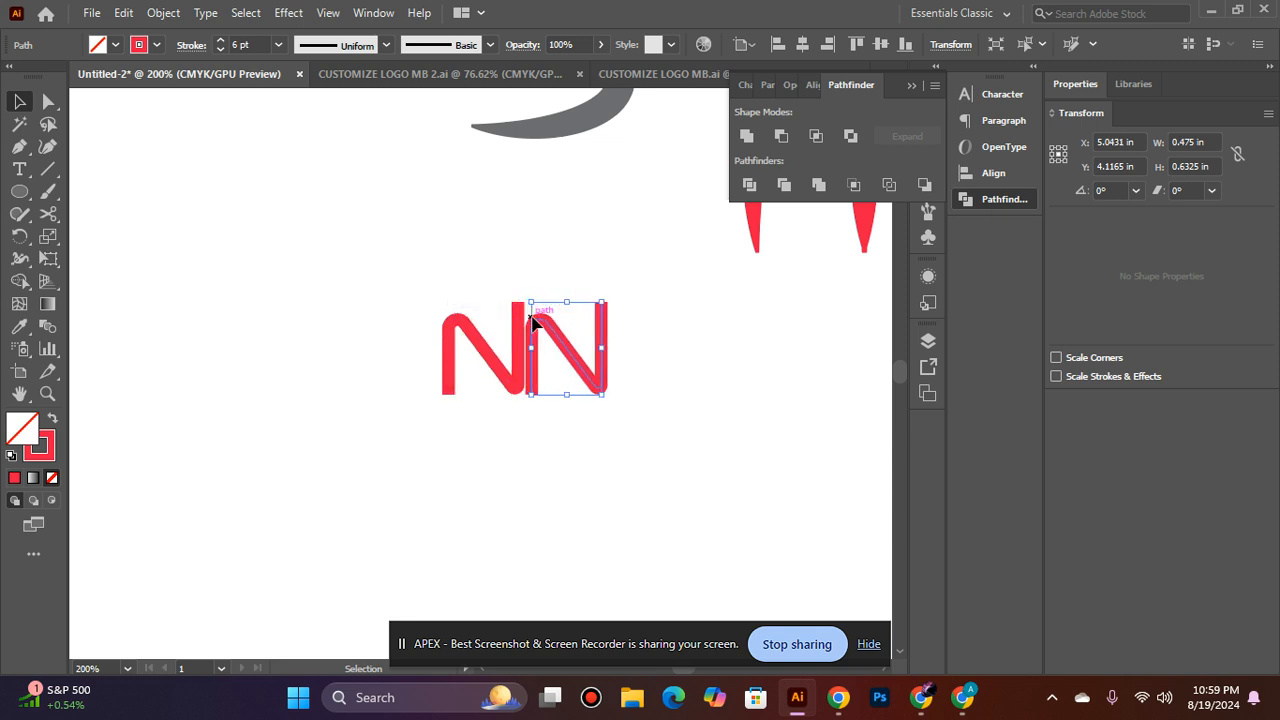
{"action": "left_click", "coordinate": [509, 444]}
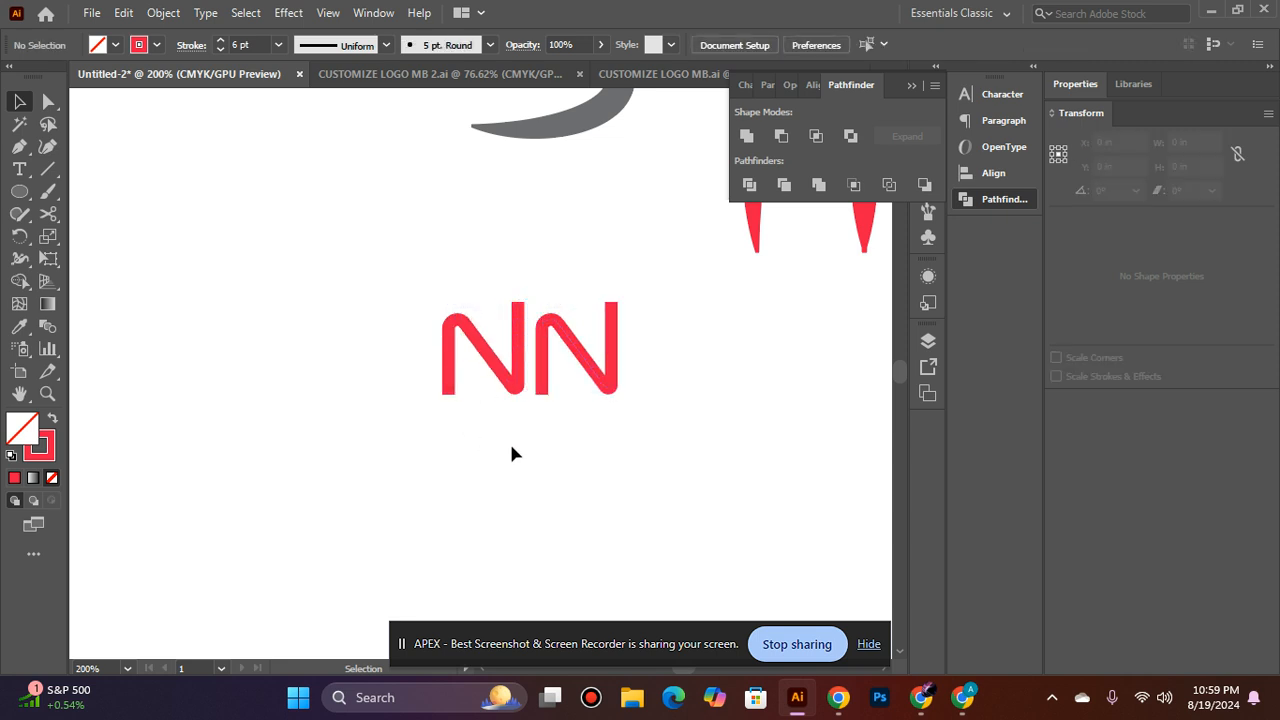
{"action": "left_click", "coordinate": [573, 339]}
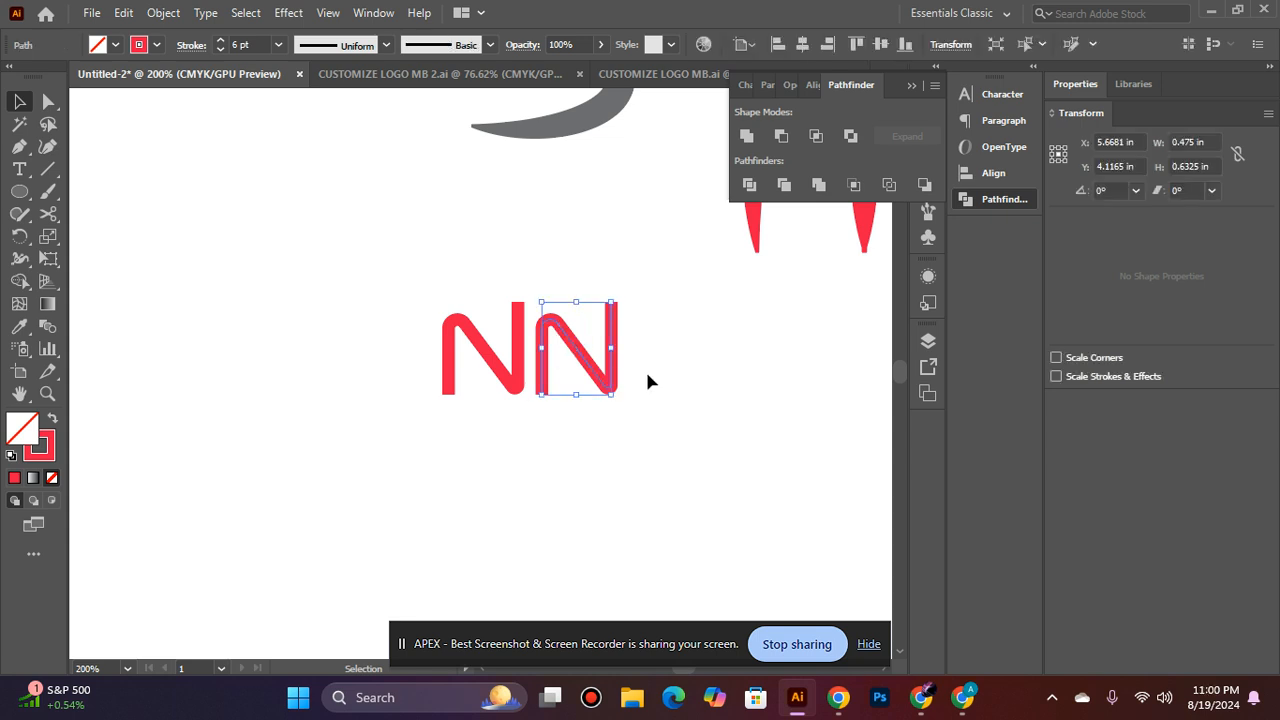
{"action": "left_click", "coordinate": [650, 390]}
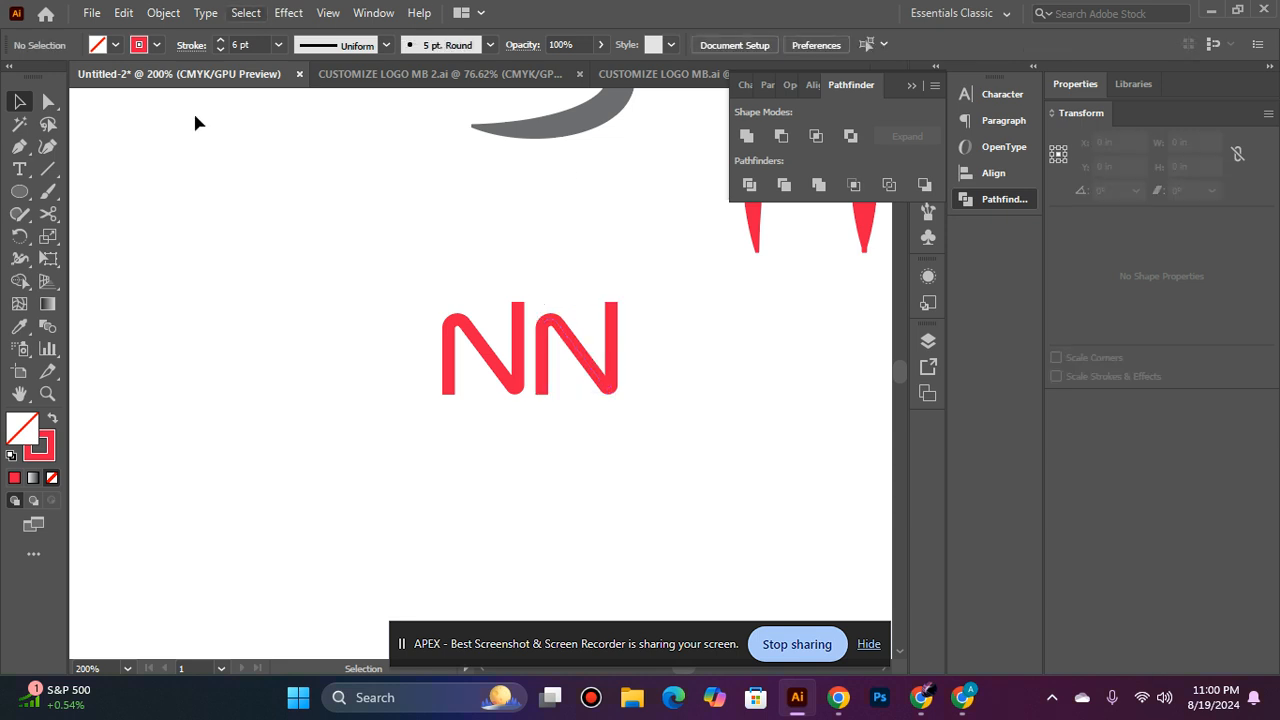
Expand the fill and stroke of both Ns into filled shapes
{"action": "left_click", "coordinate": [566, 352]}
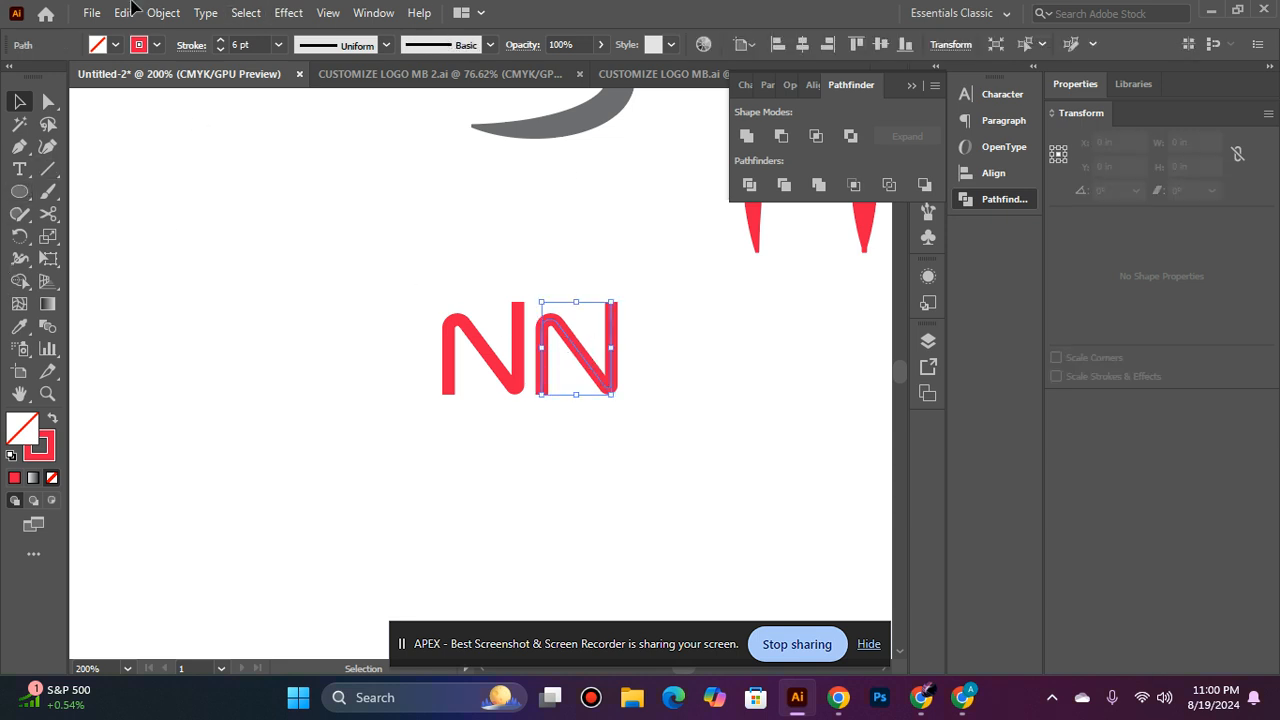
{"action": "left_click", "coordinate": [163, 12]}
{"action": "left_click", "coordinate": [247, 231]}
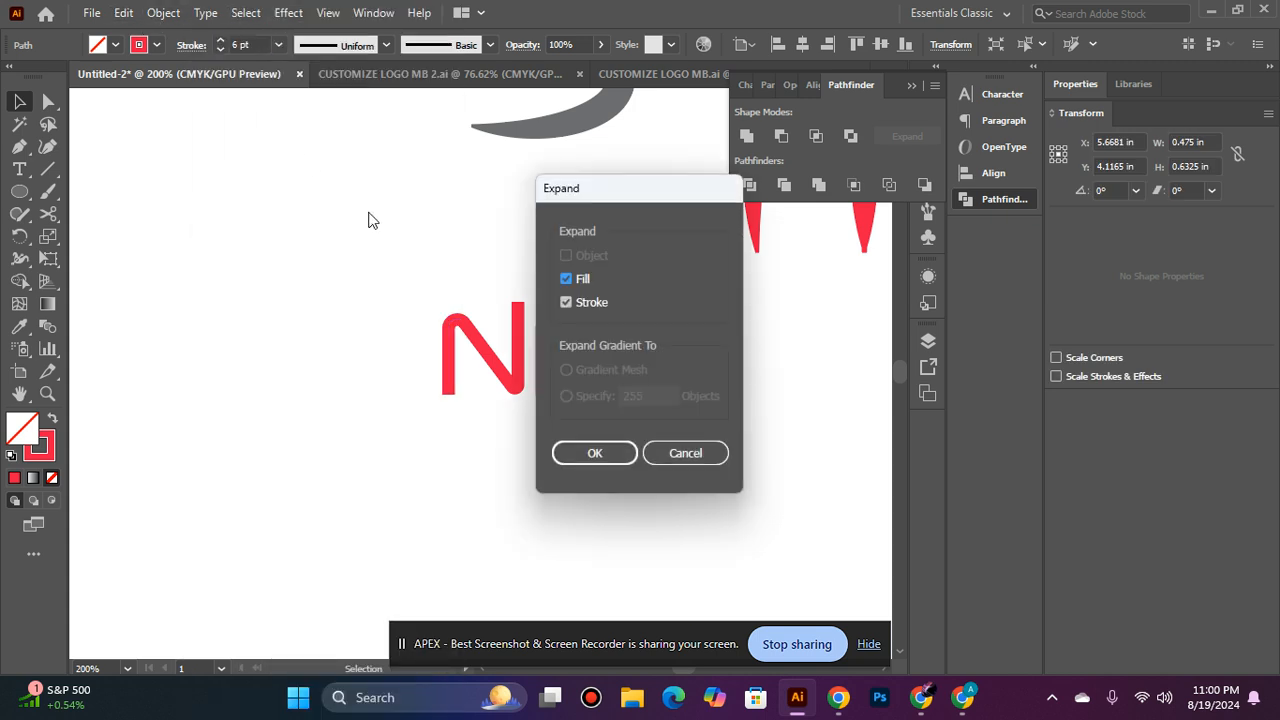
{"action": "left_click", "coordinate": [594, 453]}
{"action": "left_click", "coordinate": [480, 350]}
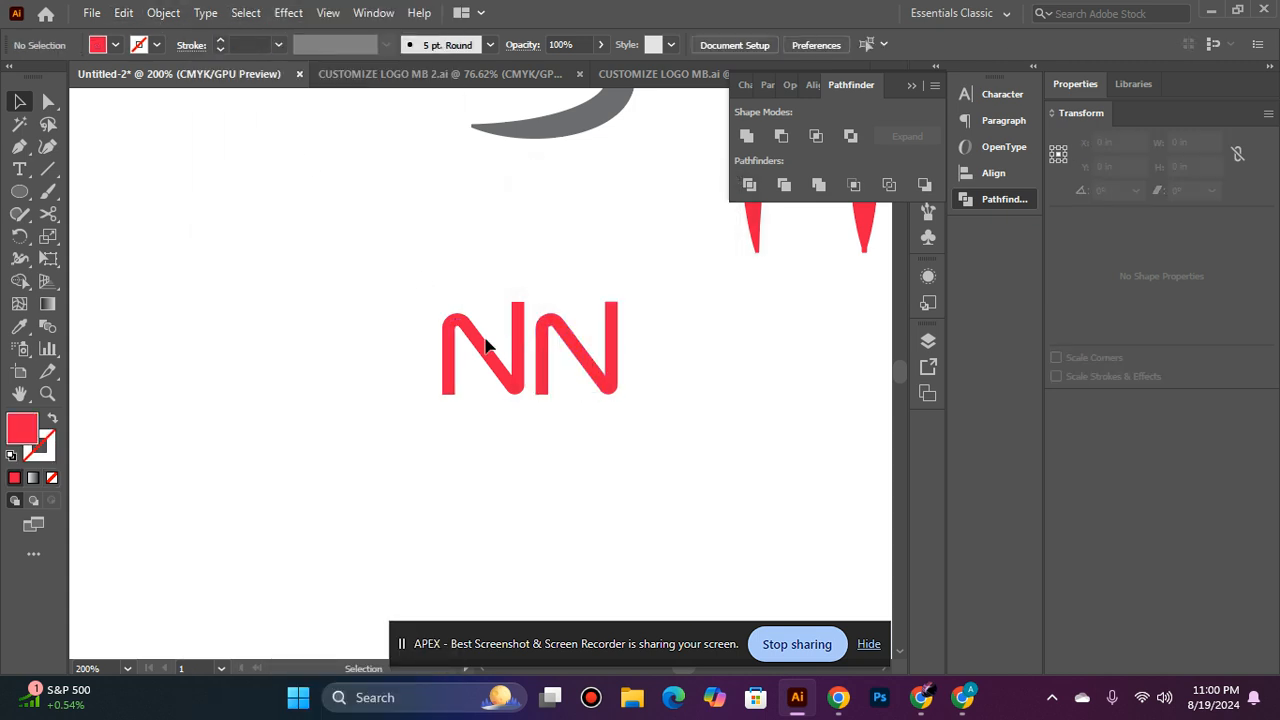
{"action": "left_click", "coordinate": [457, 330]}
{"action": "left_click", "coordinate": [163, 12]}
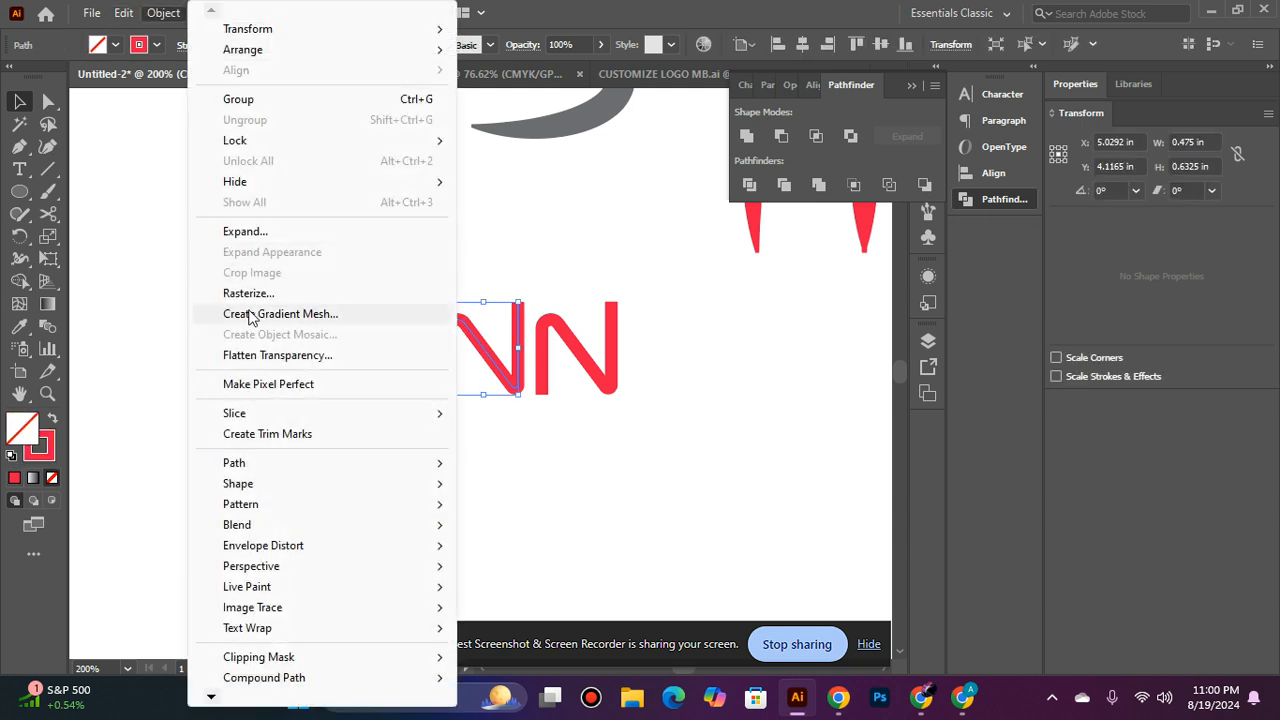
{"action": "left_click", "coordinate": [245, 231]}
{"action": "left_click", "coordinate": [588, 455]}
{"action": "left_click", "coordinate": [503, 507]}
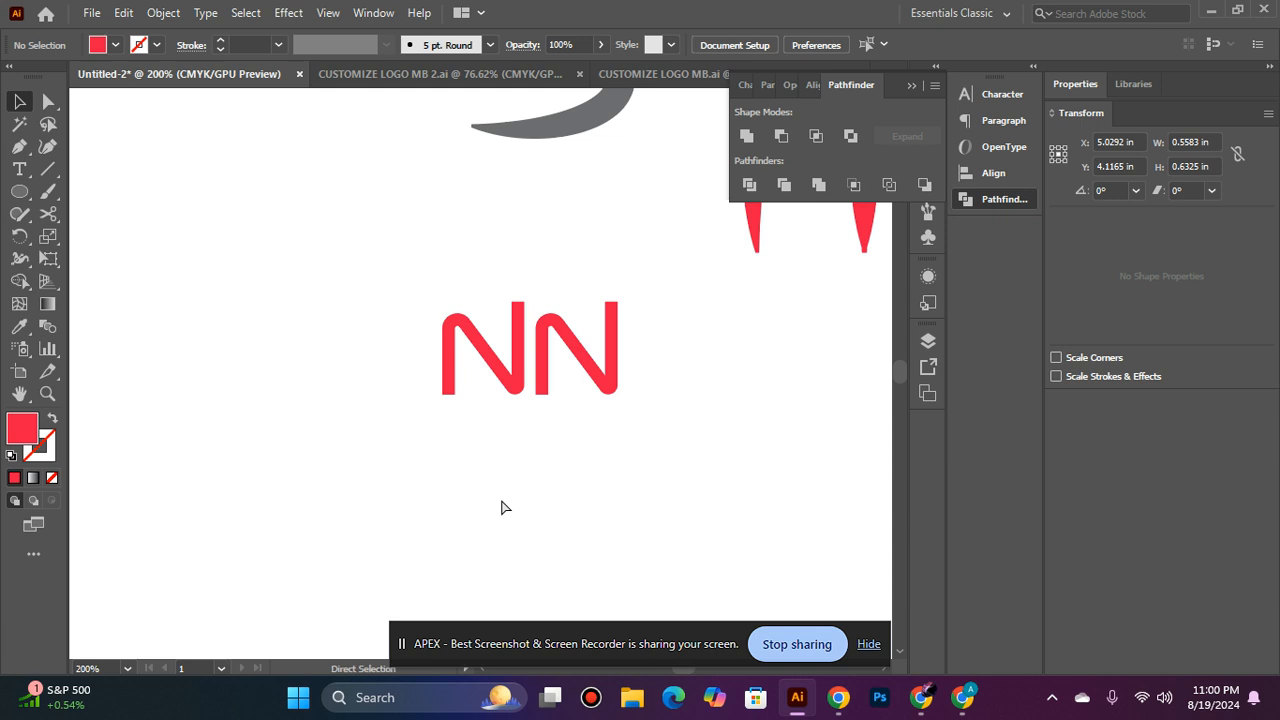
Draw a narrow rectangle about 0.11 by 1.04 in that covers the left stem of the right-hand N
{"action": "left_click", "coordinate": [500, 396]}
{"action": "left_click", "coordinate": [540, 324]}
{"action": "left_click", "coordinate": [589, 224]}
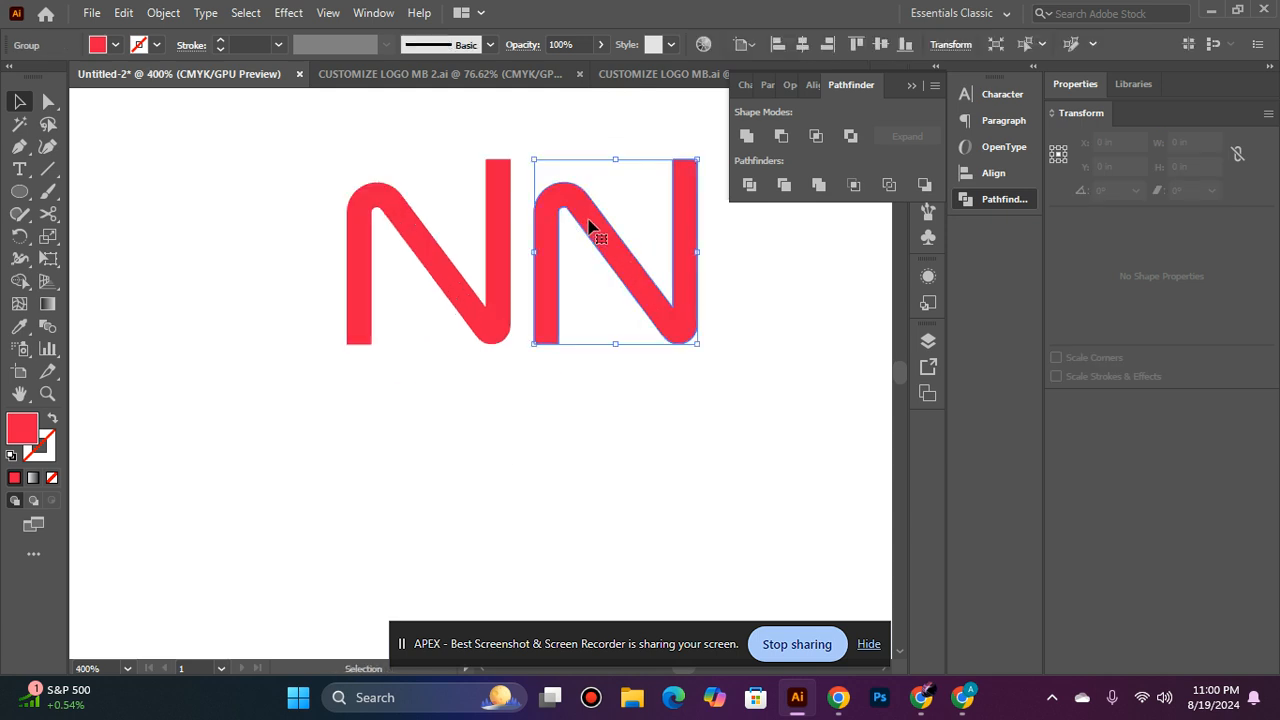
{"action": "left_click", "coordinate": [620, 461]}
{"action": "left_click", "coordinate": [600, 289]}
{"action": "left_click", "coordinate": [571, 457]}
{"action": "left_click", "coordinate": [19, 191]}
{"action": "left_click", "coordinate": [95, 193]}
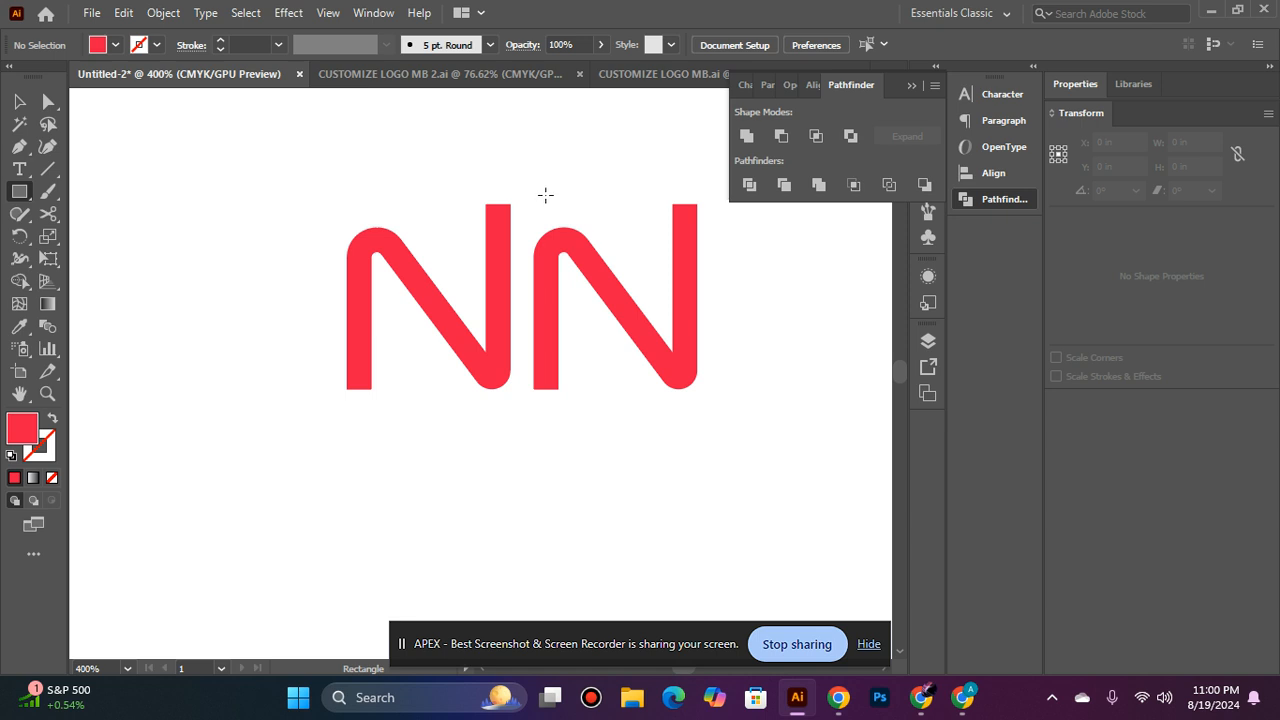
{"action": "left_click_drag", "start_coordinate": [539, 193], "coordinate": [558, 496]}
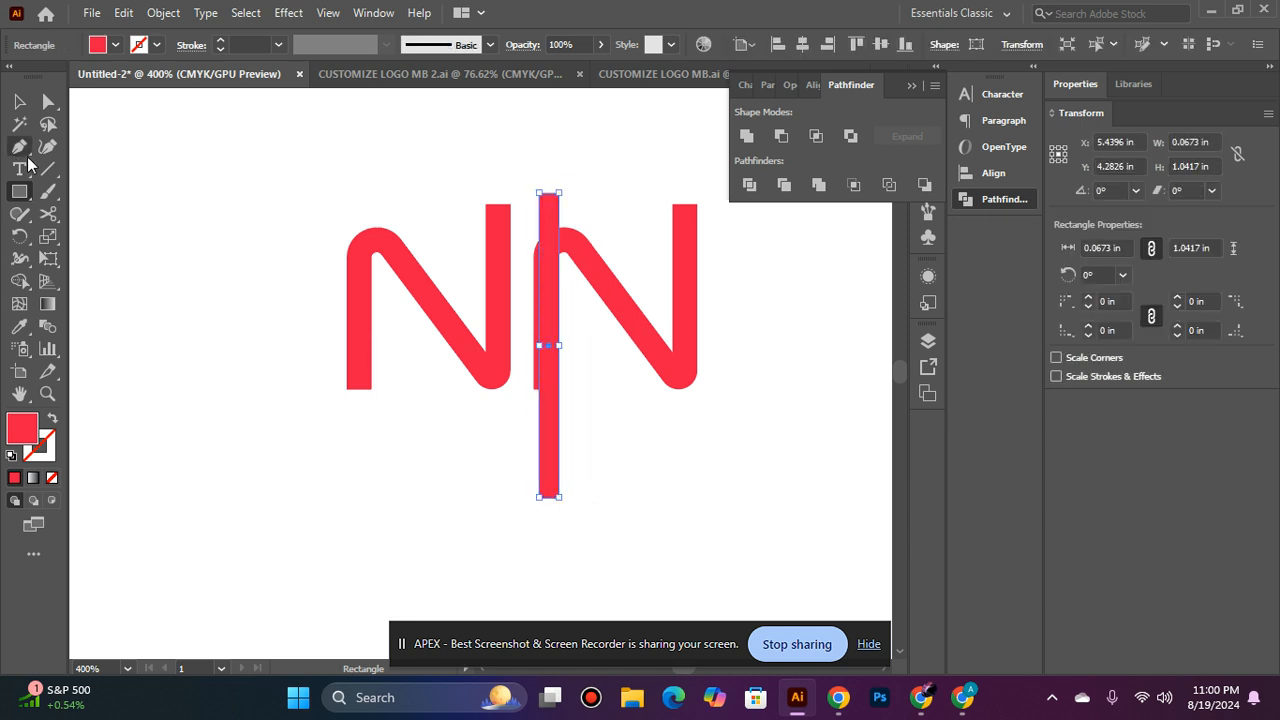
{"action": "left_click", "coordinate": [18, 102]}
{"action": "left_click_drag", "start_coordinate": [539, 345], "coordinate": [527, 346]}
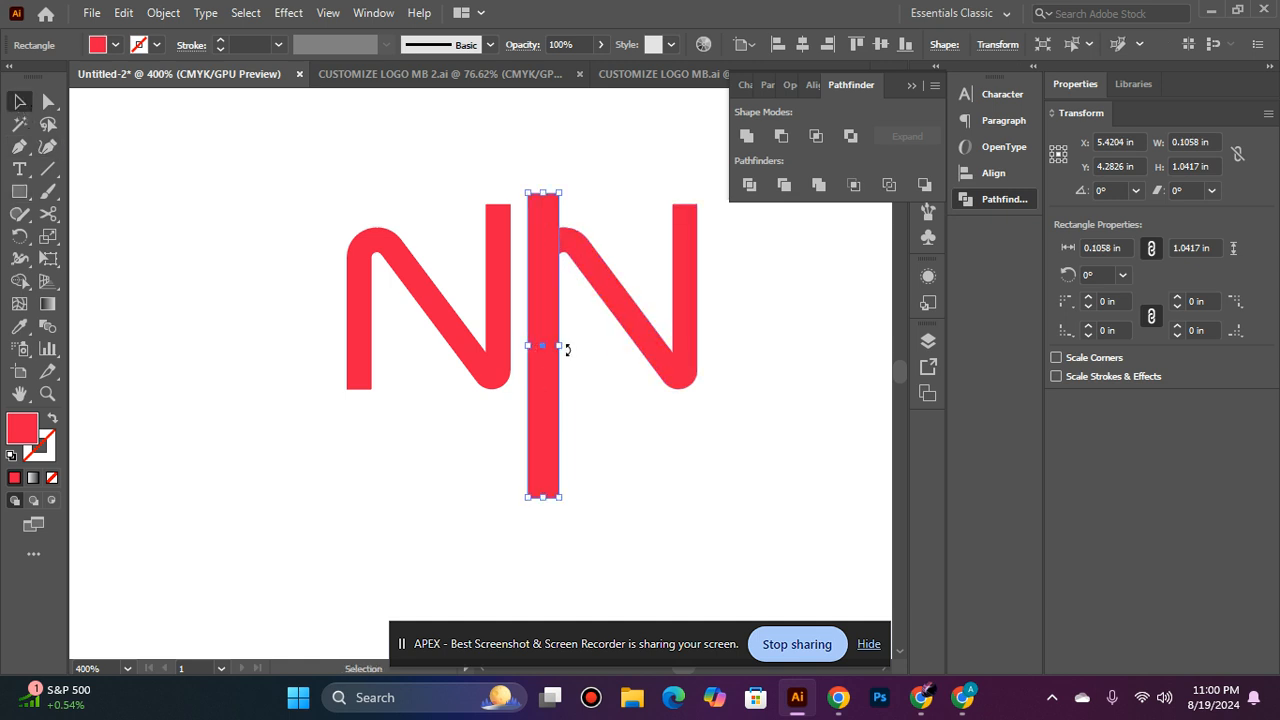
Subtract the rectangle from the right-hand N with Minus Front to cut off its left stem
{"action": "left_click", "coordinate": [637, 312], "text": "shift"}
{"action": "left_click", "coordinate": [783, 137]}
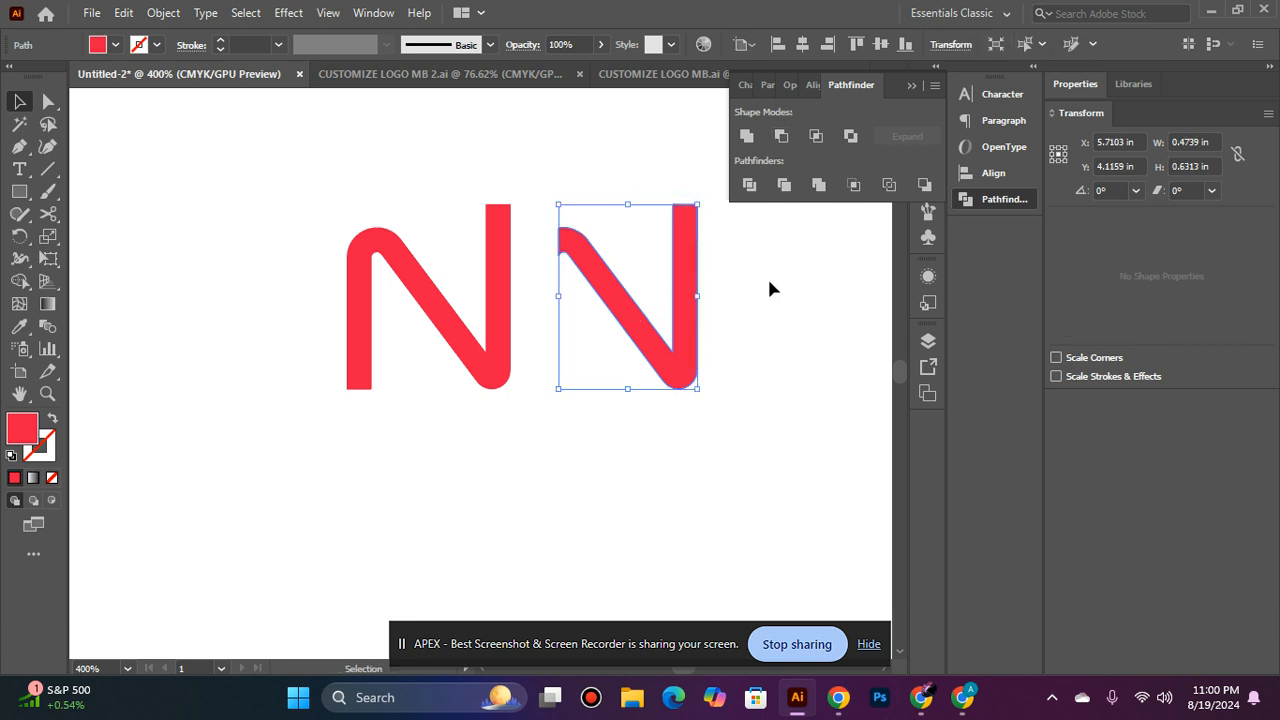
{"action": "left_click", "coordinate": [768, 286]}
Try the trimmed N below the original's lower-right corner, and undo back to a position just beside the original's right stem
{"action": "left_click_drag", "start_coordinate": [627, 314], "coordinate": [566, 495]}
{"action": "left_click", "coordinate": [720, 295]}
{"action": "left_click", "coordinate": [666, 410]}
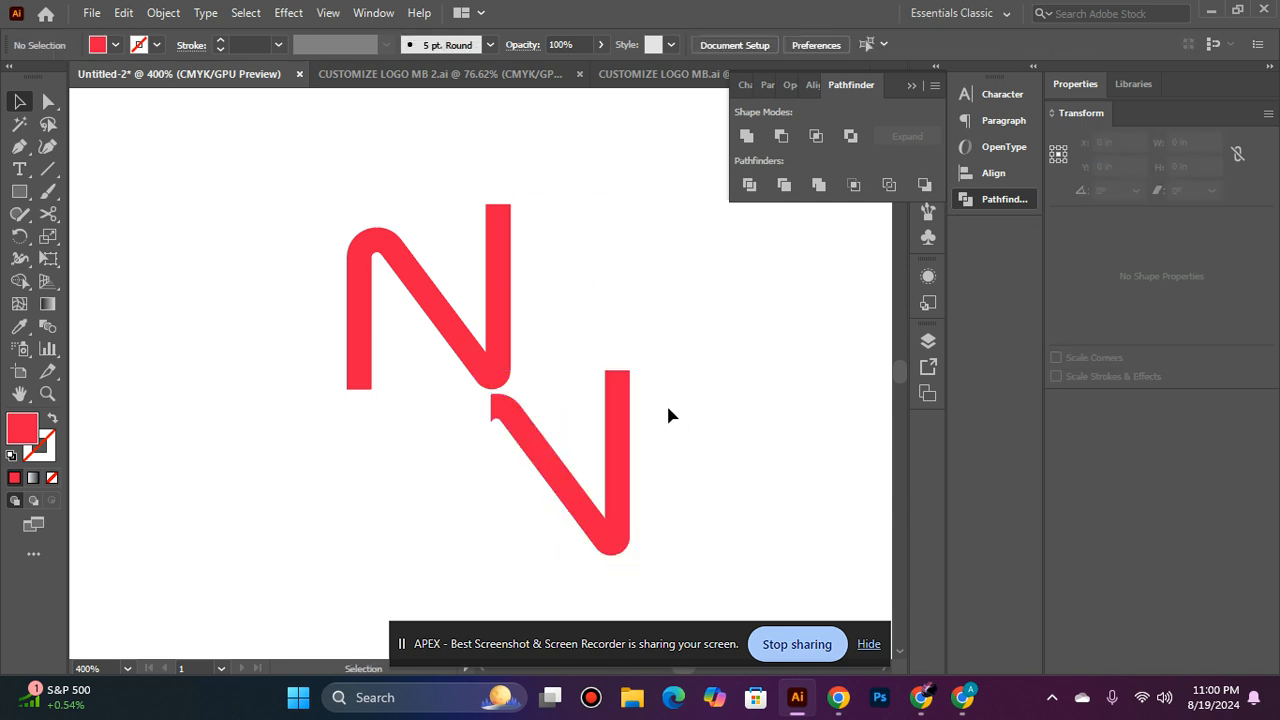
{"action": "key", "text": "ctrl+z"}
{"action": "key", "text": "ctrl+z"}
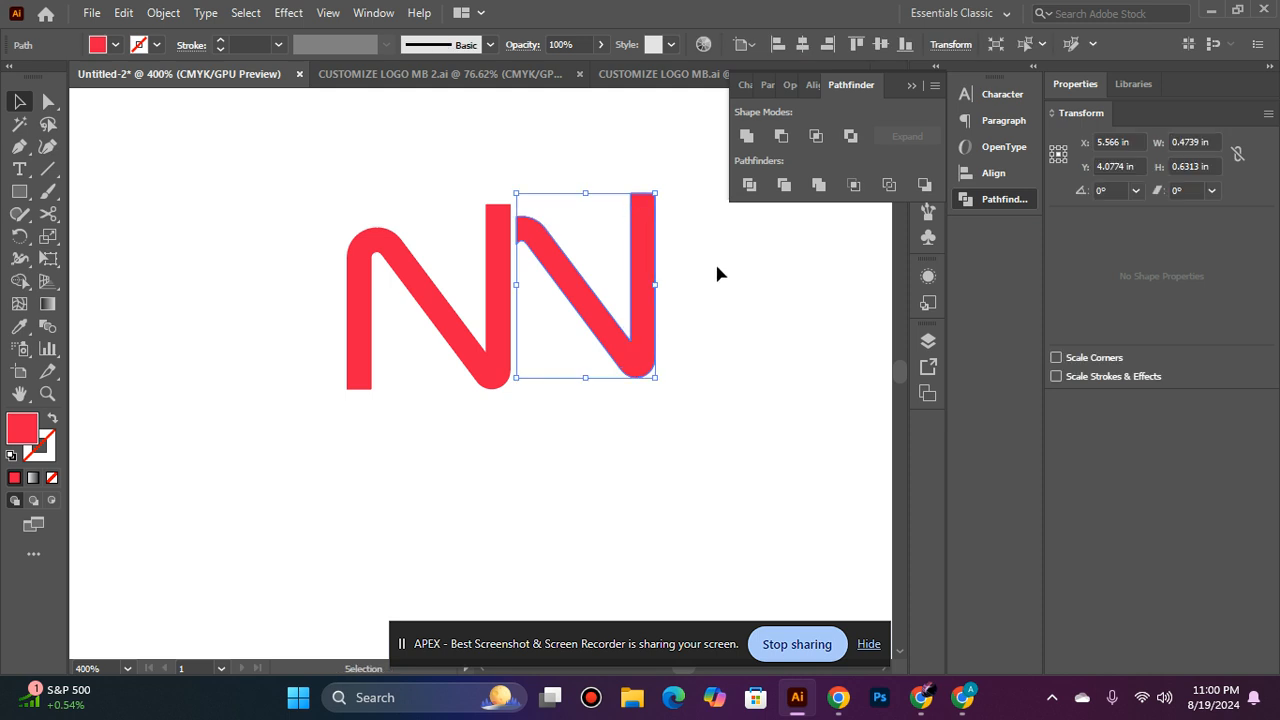
{"action": "left_click", "coordinate": [462, 462]}
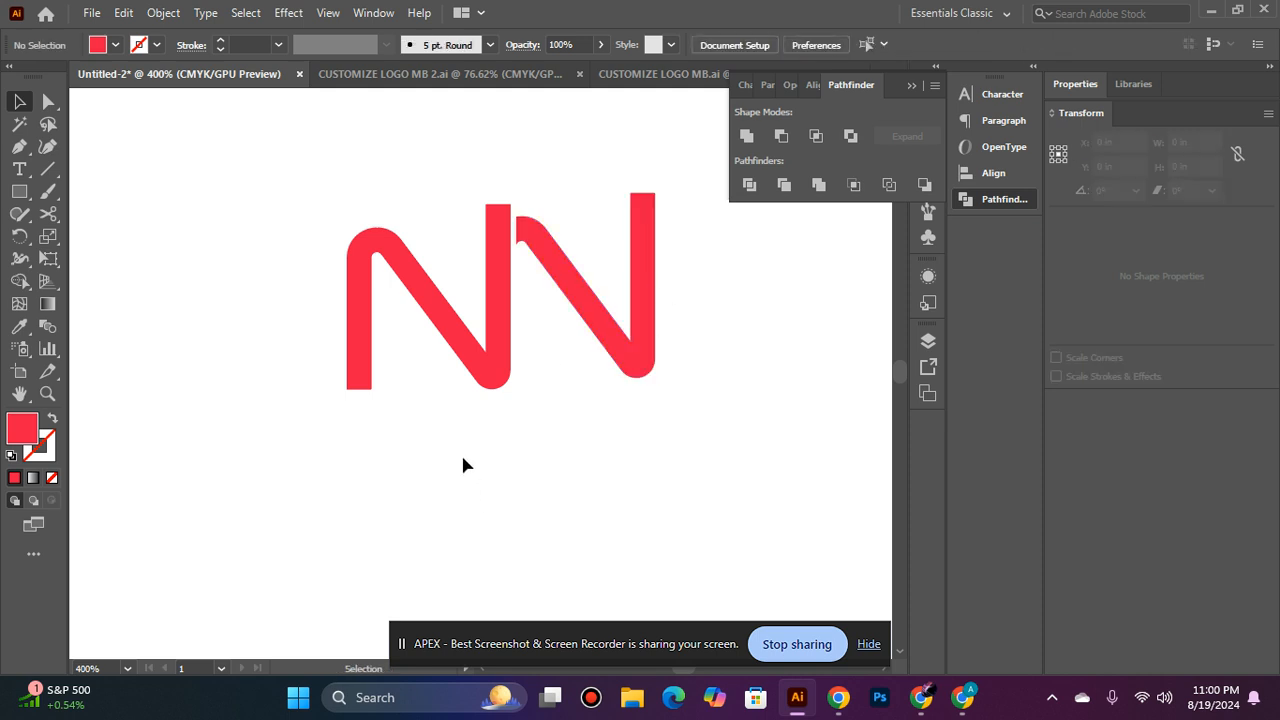
Move the original N away to the left, to about X 4.41 in and Y 4.2 in
{"action": "left_click", "coordinate": [487, 318]}
{"action": "left_click", "coordinate": [605, 420]}
{"action": "left_click", "coordinate": [495, 315]}
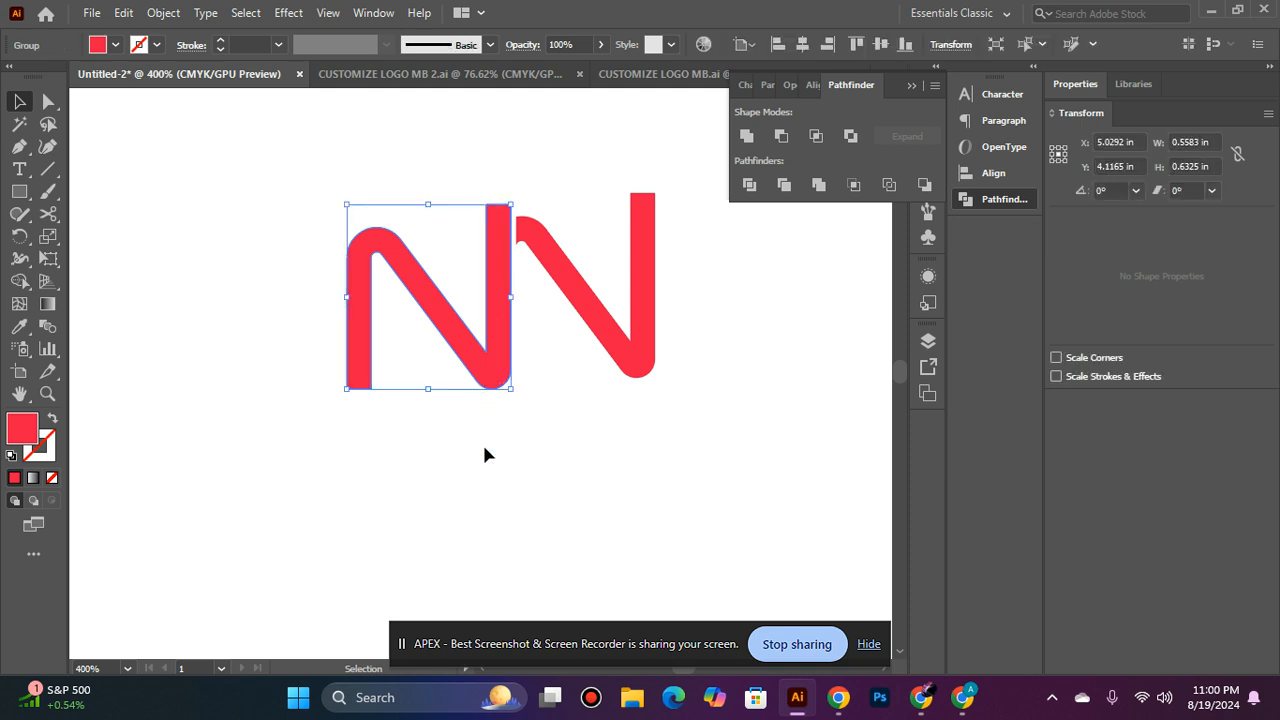
{"action": "left_click", "coordinate": [450, 463]}
{"action": "left_click_drag", "start_coordinate": [471, 323], "coordinate": [289, 348]}
Draw a vertical line about 0.63 in long left of the trimmed N and give it a red 6 pt stroke
{"action": "left_click", "coordinate": [47, 168]}
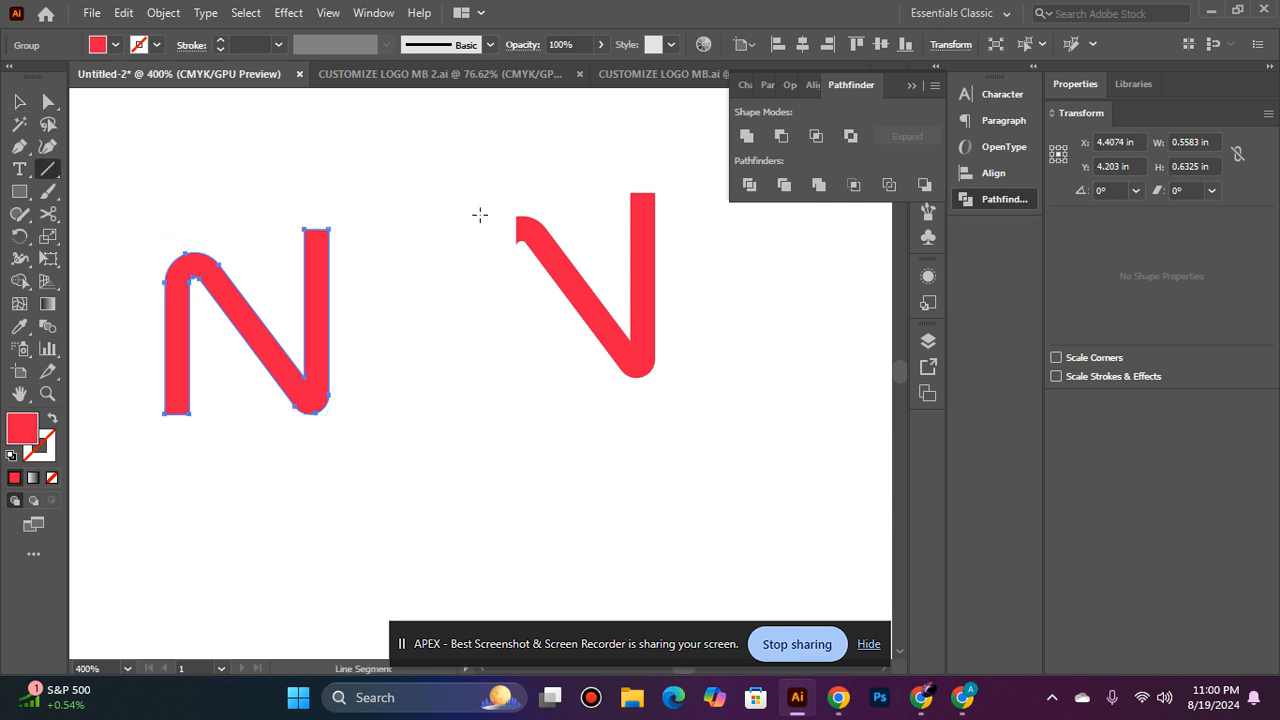
{"action": "mouse_move", "coordinate": [493, 193]}
{"action": "left_mouse_down"}
{"action": "mouse_move", "coordinate": [517, 389]}
{"action": "mouse_move", "coordinate": [517, 377]}
{"action": "left_mouse_up"}
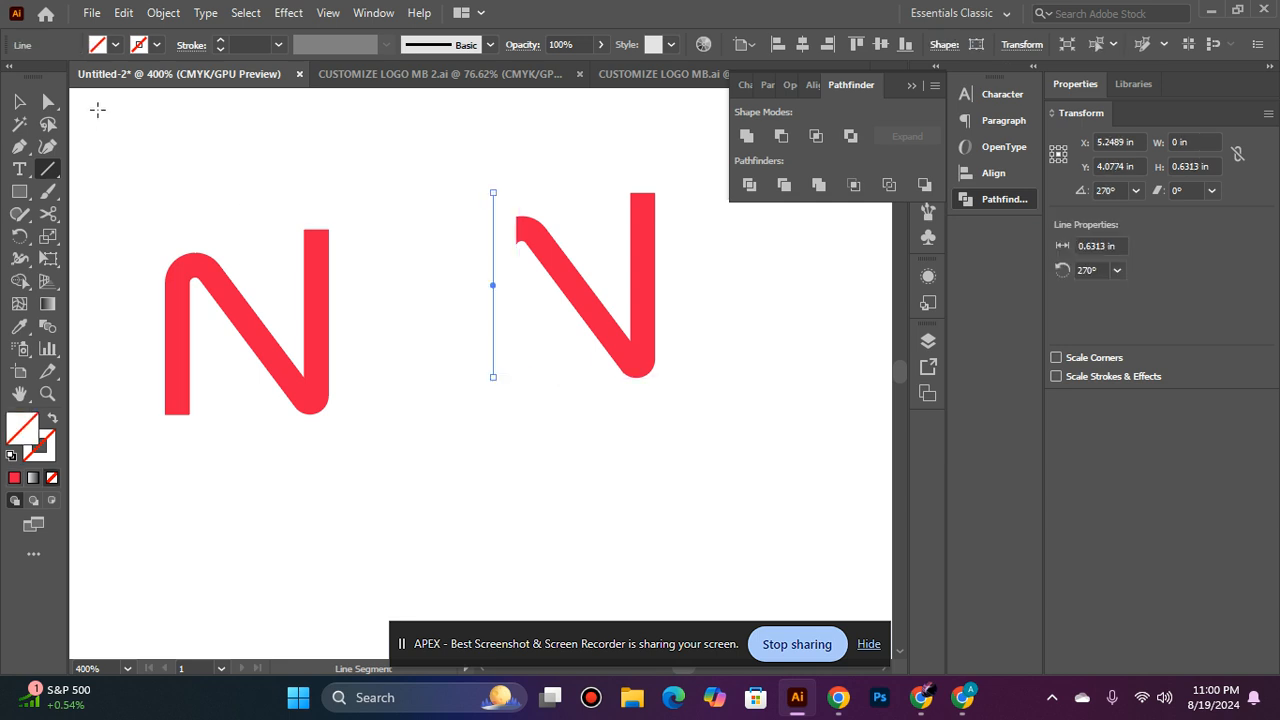
{"action": "key", "text": "shift+x"}
{"action": "left_click", "coordinate": [222, 39]}
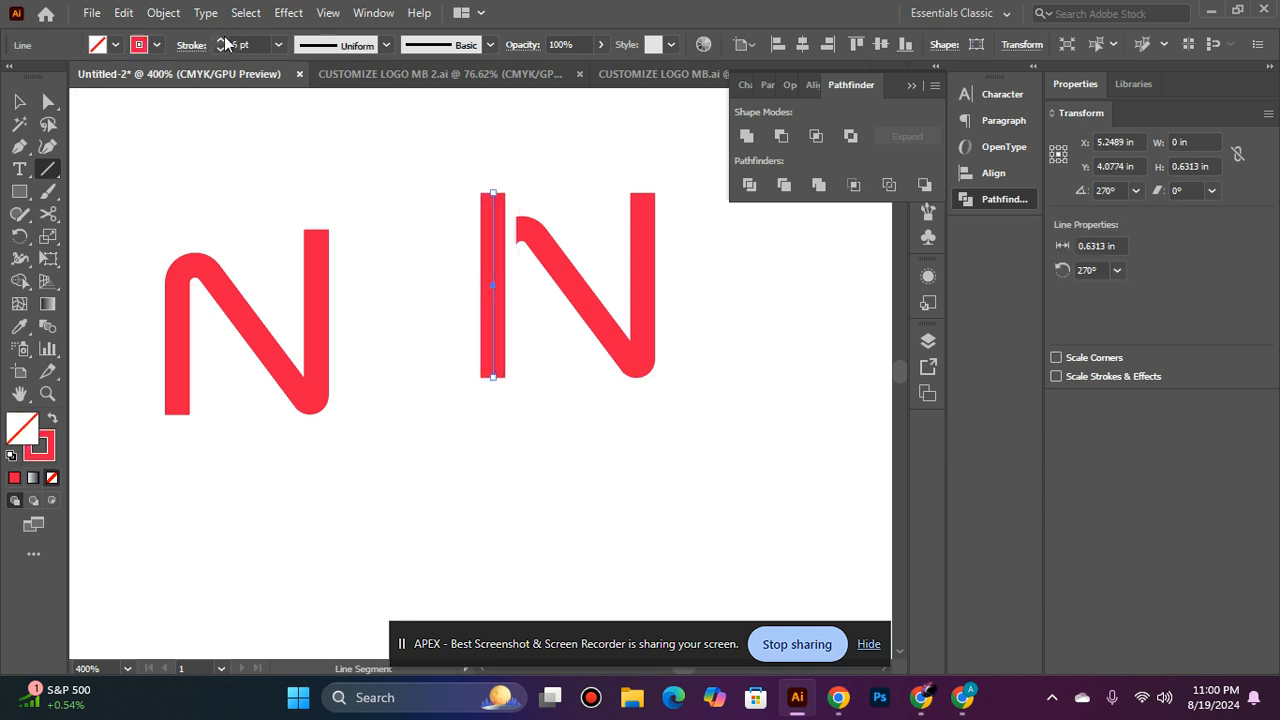
{"action": "left_click", "coordinate": [16, 103]}
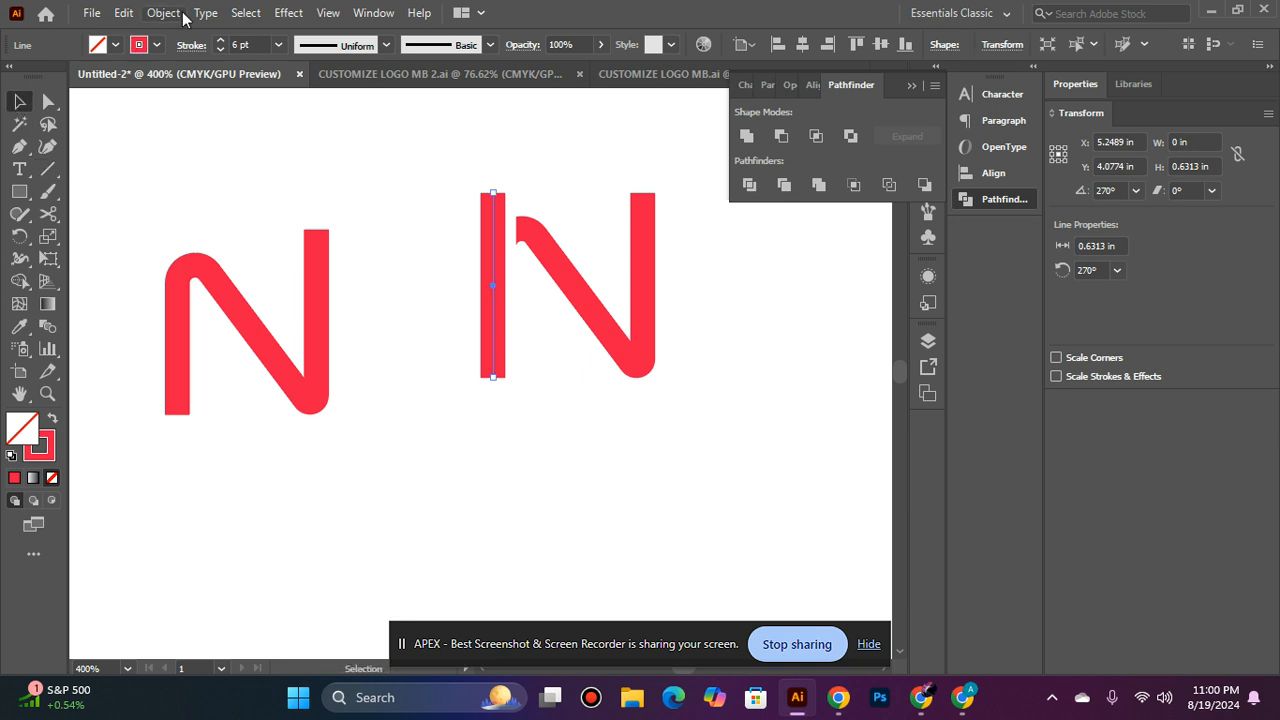
Expand the vertical line into a filled stem and align its vertical centre with the trimmed N
{"action": "left_click", "coordinate": [386, 45]}
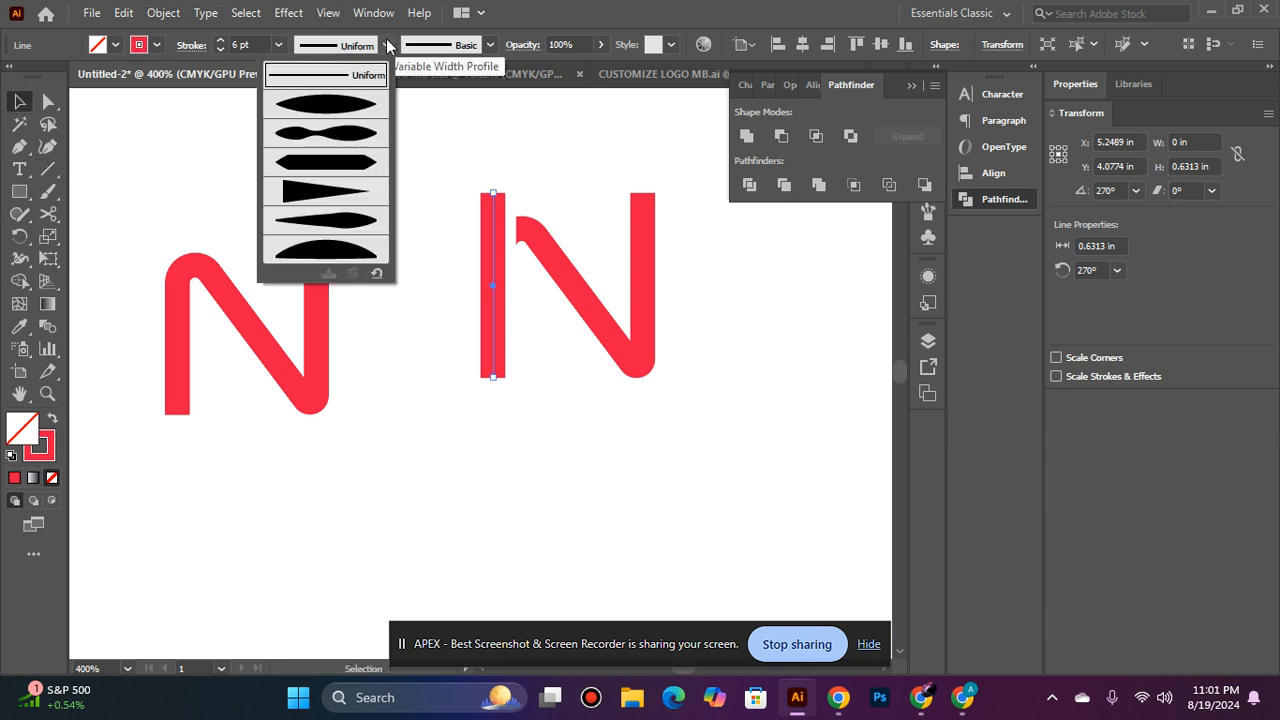
{"action": "left_click", "coordinate": [172, 13]}
{"action": "left_click", "coordinate": [158, 12]}
{"action": "left_click", "coordinate": [258, 231]}
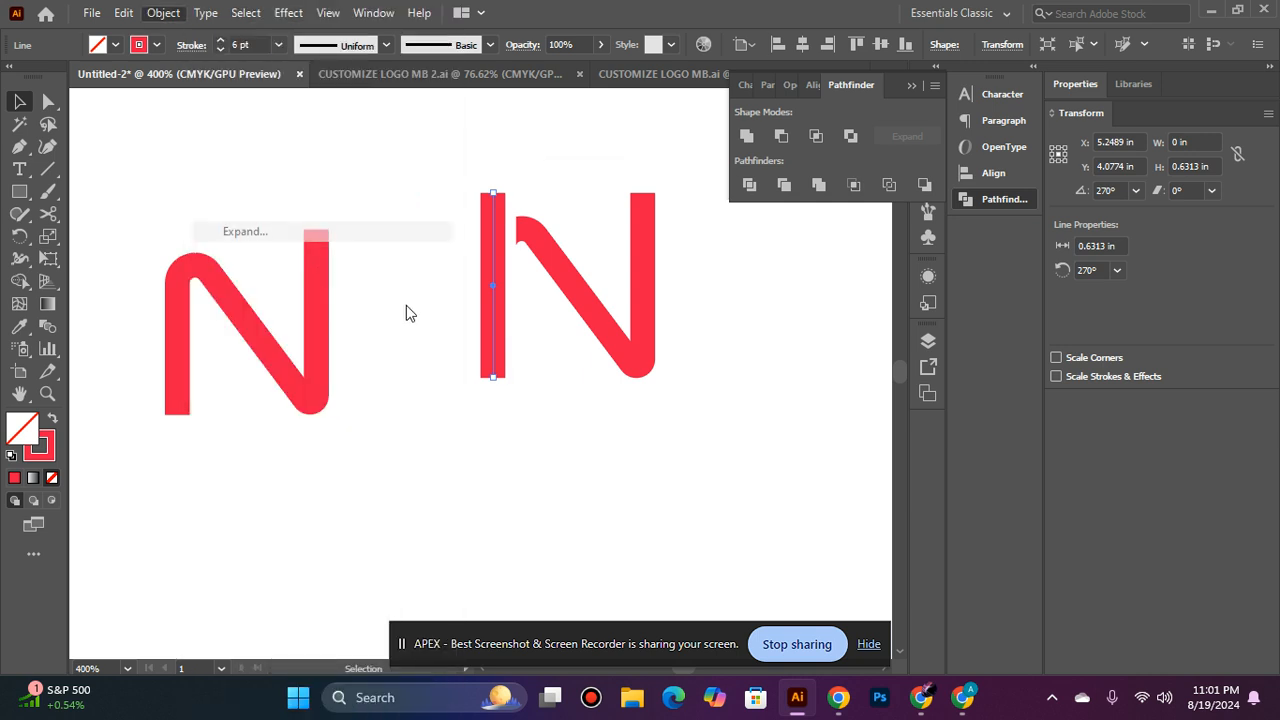
{"action": "left_click", "coordinate": [594, 452]}
{"action": "left_click", "coordinate": [586, 323], "text": "shift"}
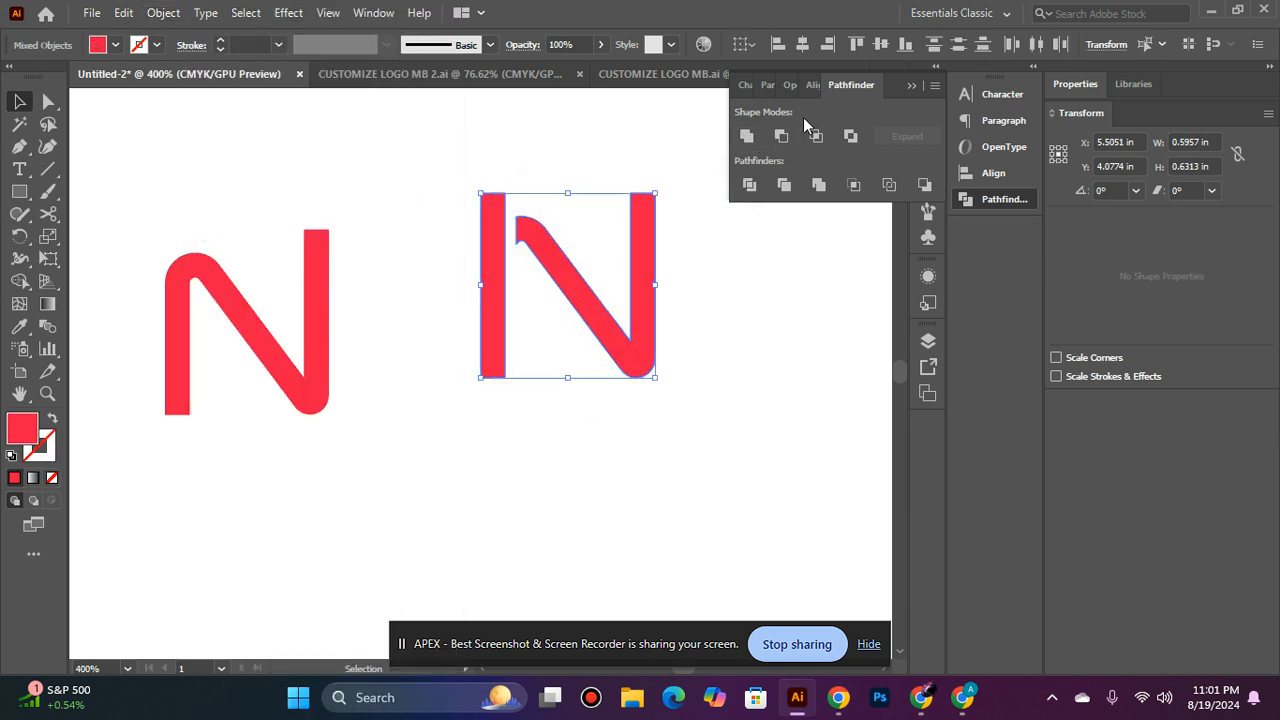
{"action": "key", "text": "shift+F7"}
{"action": "left_click", "coordinate": [893, 142]}
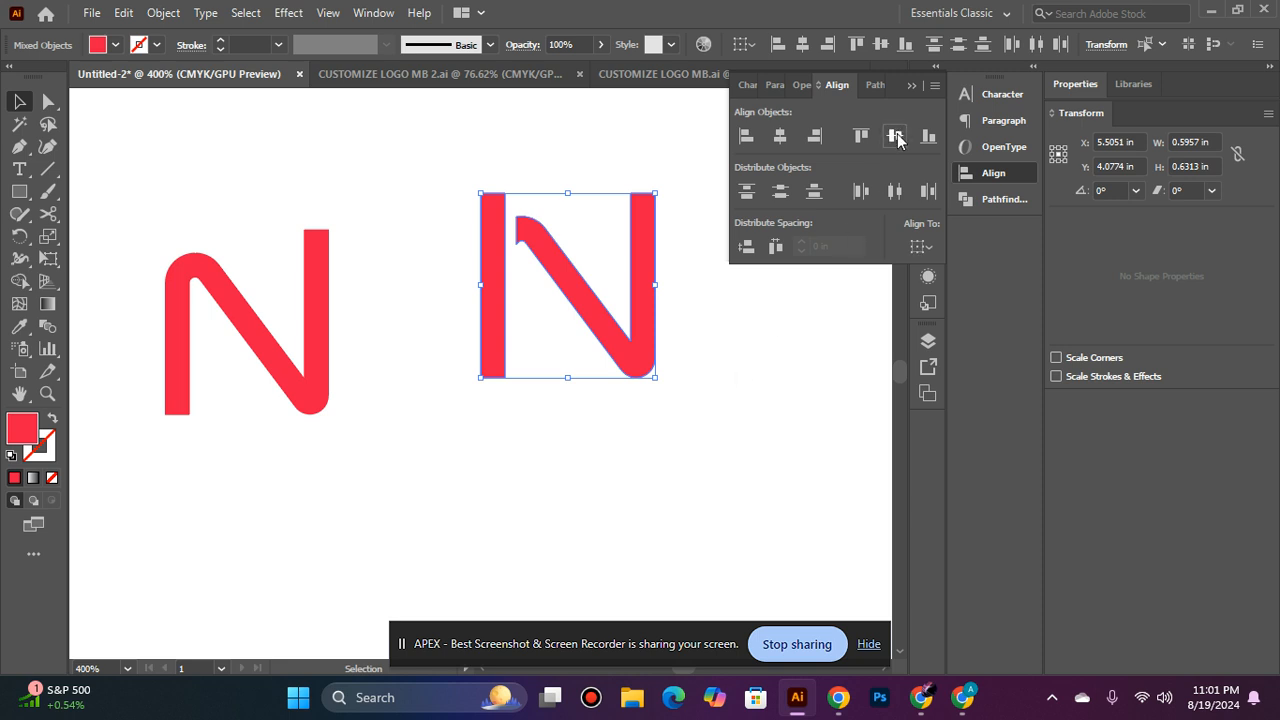
{"action": "left_click", "coordinate": [762, 410]}
Try rounding only the upper-right corner of the separate stem and undo it
{"action": "left_click", "coordinate": [490, 242]}
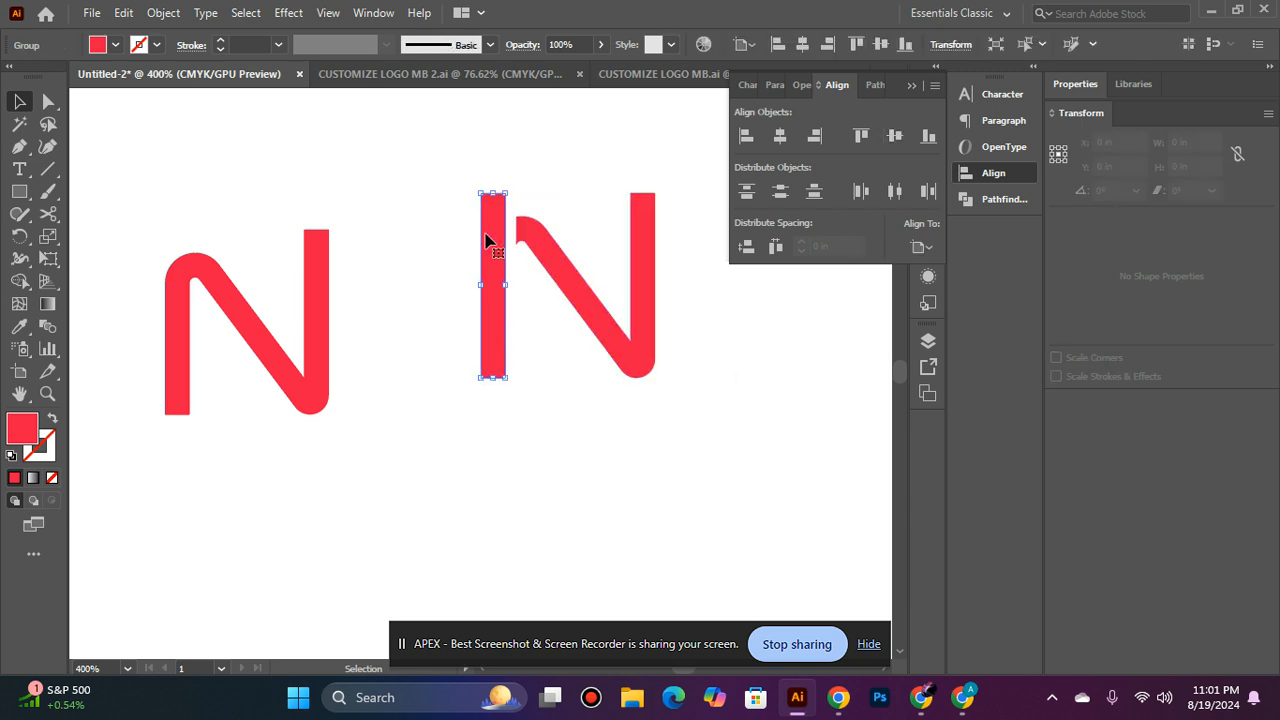
{"action": "left_click", "coordinate": [48, 101]}
{"action": "left_click_drag", "start_coordinate": [493, 205], "coordinate": [492, 249]}
{"action": "left_click", "coordinate": [579, 401]}
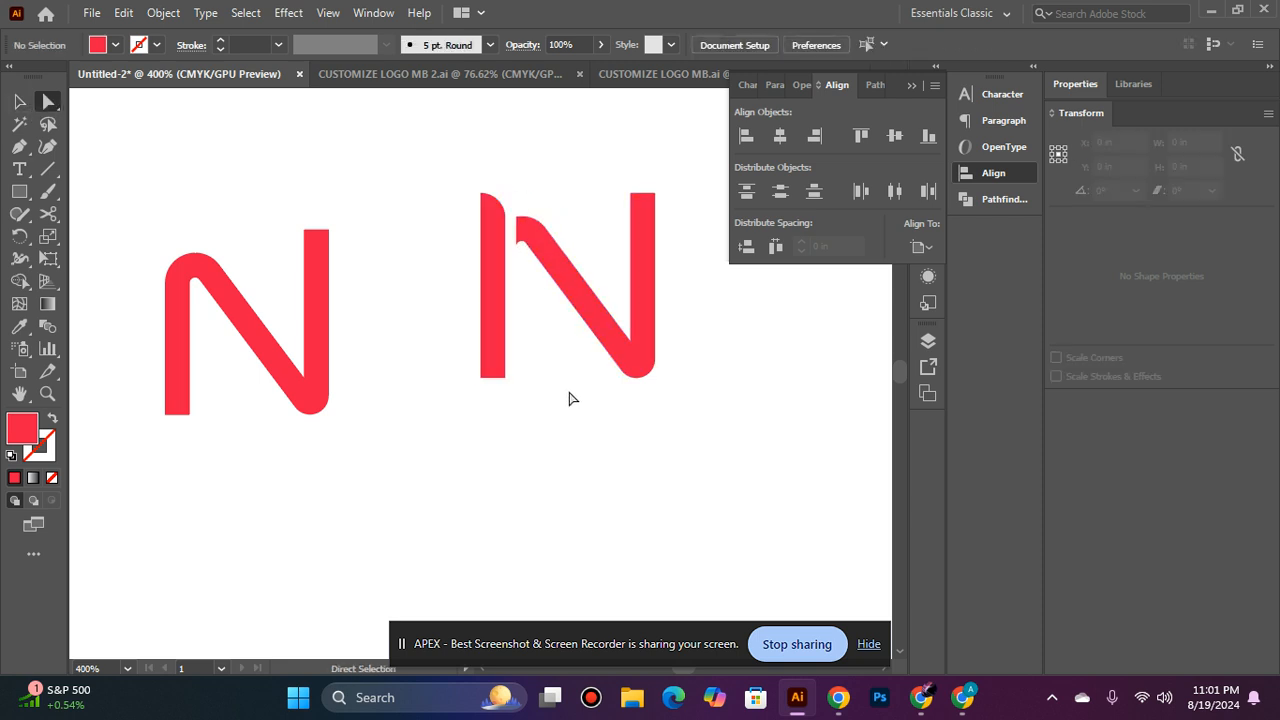
{"action": "key", "text": "ctrl+z"}
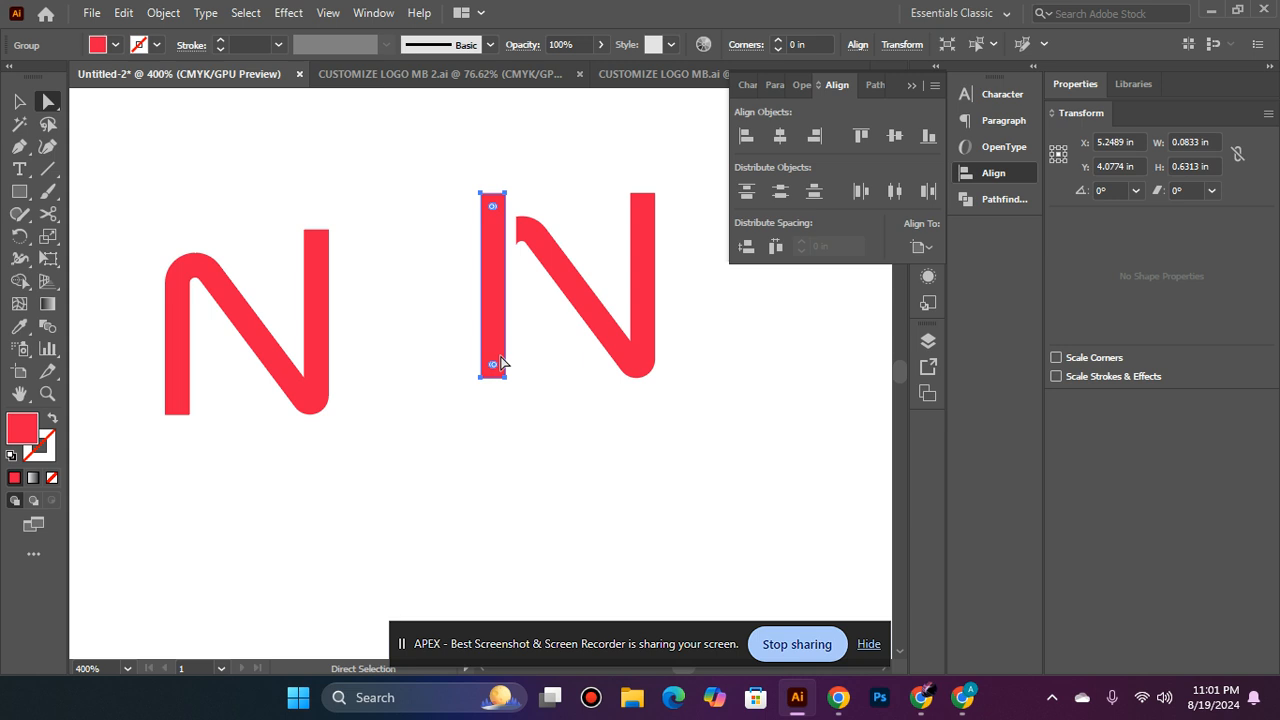
Round all corners of the separate stem fully, giving it semicircular ends
{"action": "scroll", "coordinate": [508, 366], "scroll_direction": "up", "scroll_amount": 1}
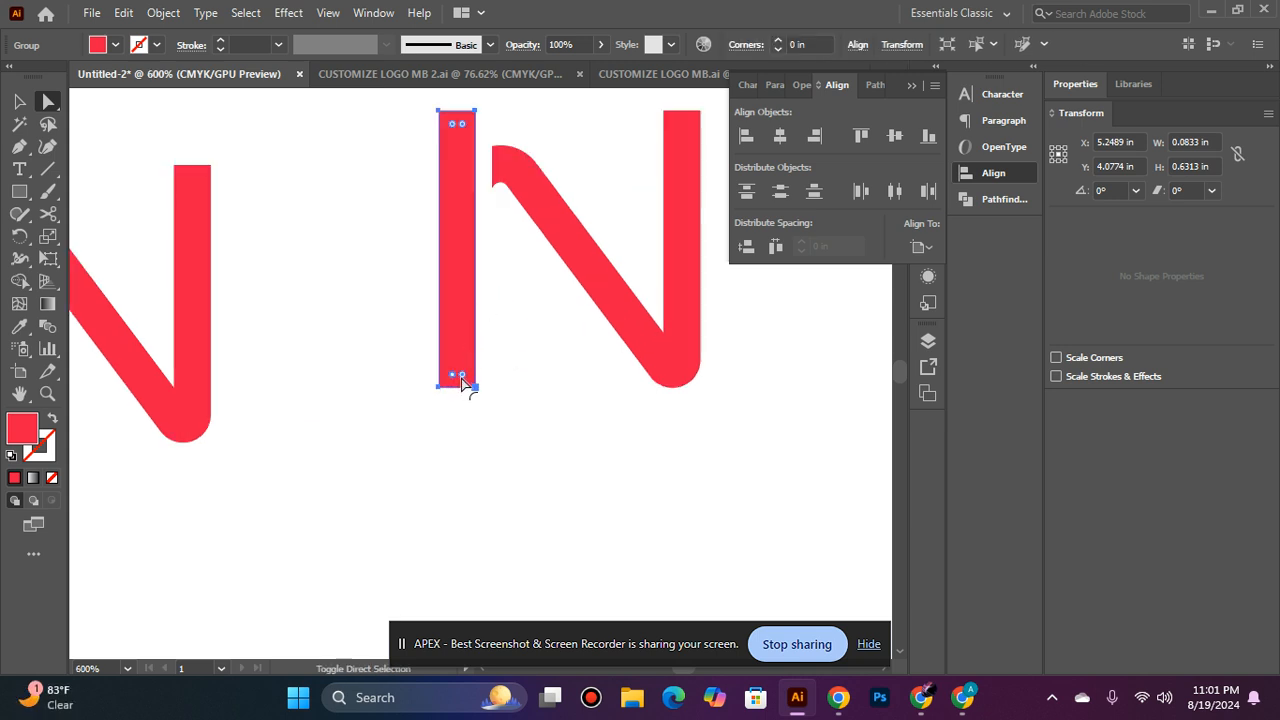
{"action": "left_click_drag", "start_coordinate": [464, 124], "coordinate": [430, 374]}
{"action": "left_click", "coordinate": [526, 443]}
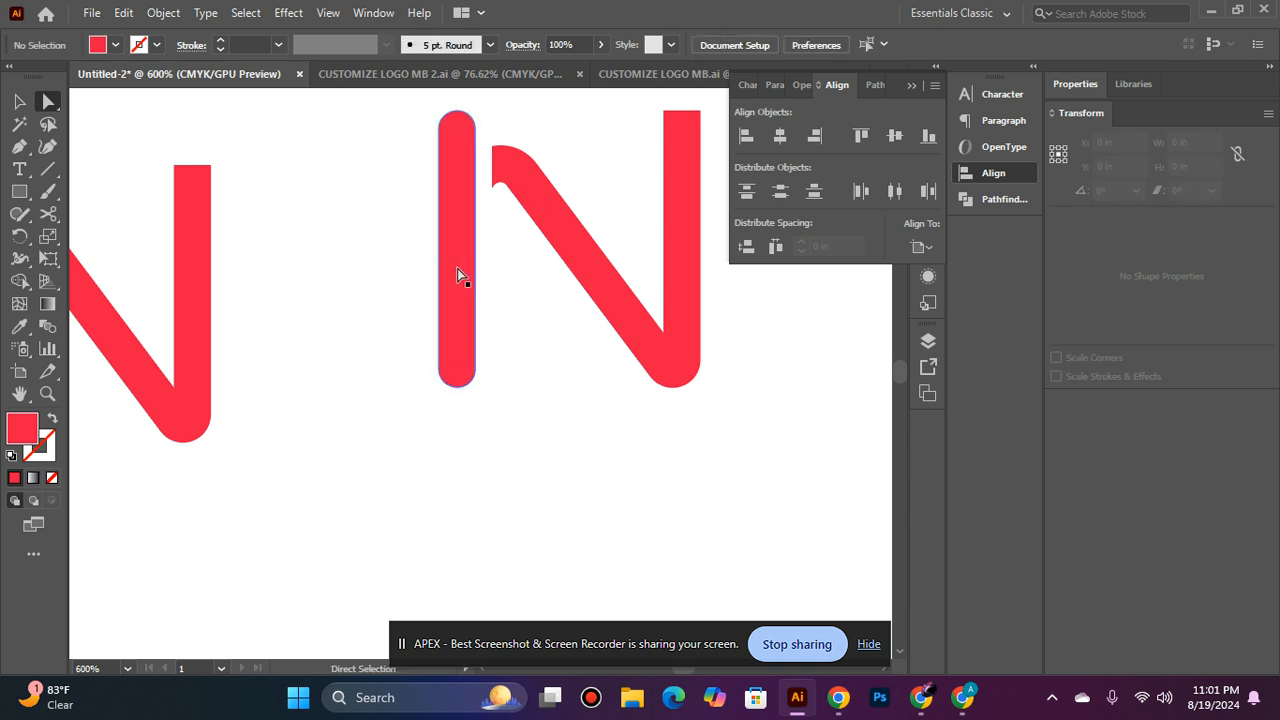
Move the rounded stem right so it overlaps the cut end of the trimmed N's diagonal
{"action": "left_click", "coordinate": [19, 101]}
{"action": "left_click_drag", "start_coordinate": [448, 220], "coordinate": [498, 251]}
{"action": "left_click", "coordinate": [408, 313]}
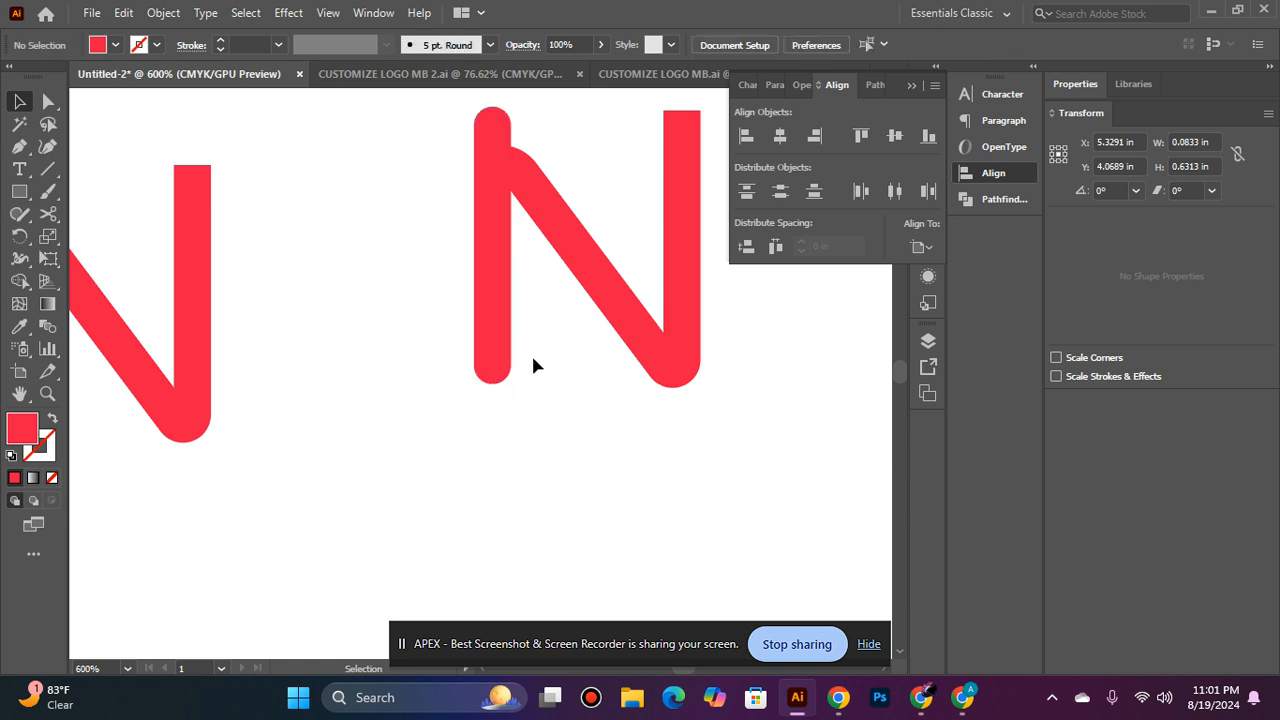
Align the vertical centres of the rounded stem and the trimmed N
{"action": "left_click", "coordinate": [686, 257], "text": "shift"}
{"action": "left_click", "coordinate": [895, 136]}
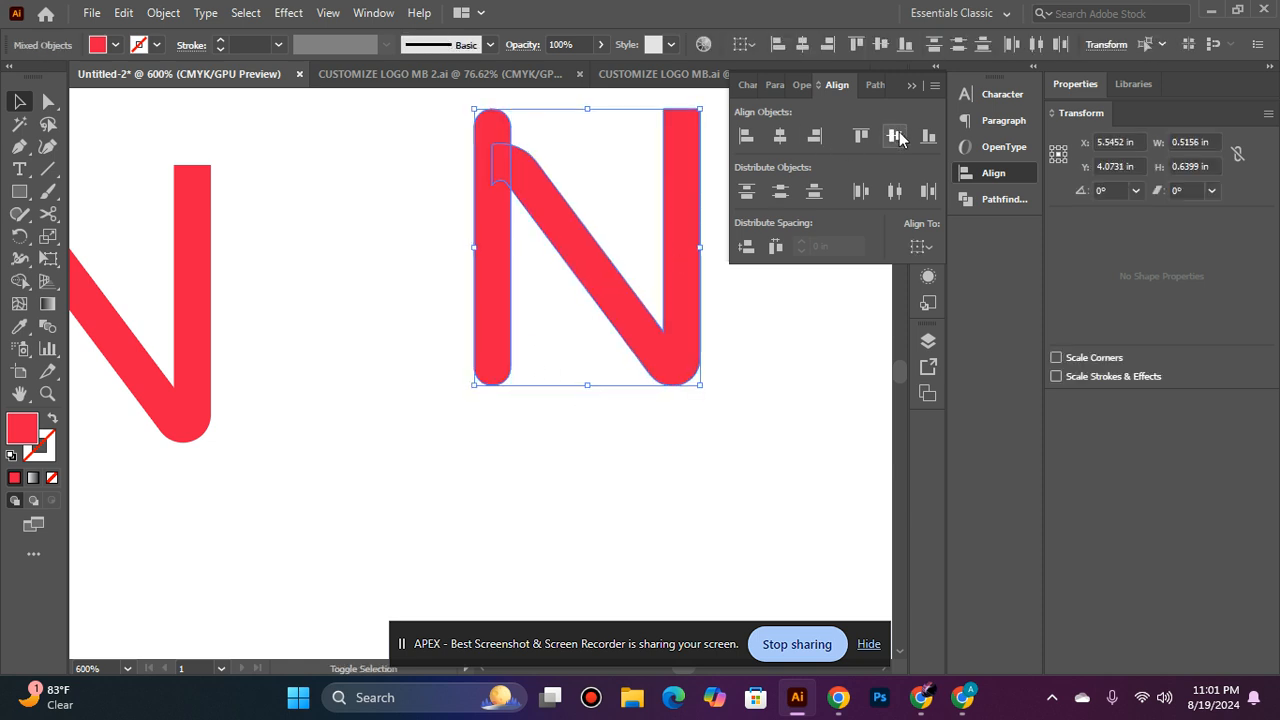
{"action": "left_click", "coordinate": [756, 334]}
{"action": "scroll", "coordinate": [756, 334], "scroll_direction": "up", "scroll_amount": 3}
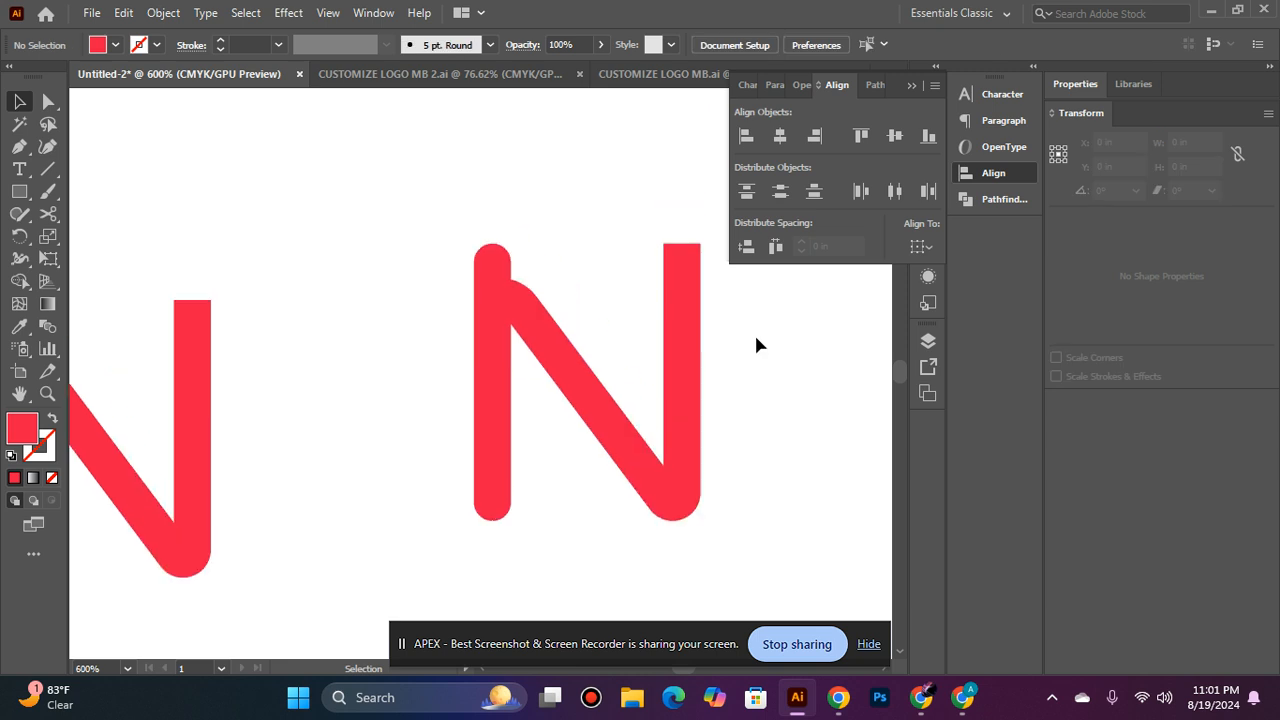
Delete the rebuilt N with the separate rounded stem, leaving the N with the rounded upper-left corner on the artboard
{"action": "key", "text": "ctrl+0"}
{"action": "left_click", "coordinate": [532, 344], "text": "ctrl"}
{"action": "left_click", "coordinate": [358, 369], "text": "ctrl"}
{"action": "left_click", "coordinate": [434, 372], "text": "ctrl"}
{"action": "left_click", "coordinate": [542, 384], "text": "ctrl"}
{"action": "left_click", "coordinate": [587, 382], "text": "ctrl"}
{"action": "left_click_drag", "start_coordinate": [605, 335], "coordinate": [524, 375]}
{"action": "left_click_drag", "start_coordinate": [795, 531], "coordinate": [790, 530]}
{"action": "key", "text": "Delete"}
{"action": "scroll", "coordinate": [787, 528], "scroll_direction": "up", "scroll_amount": 3}
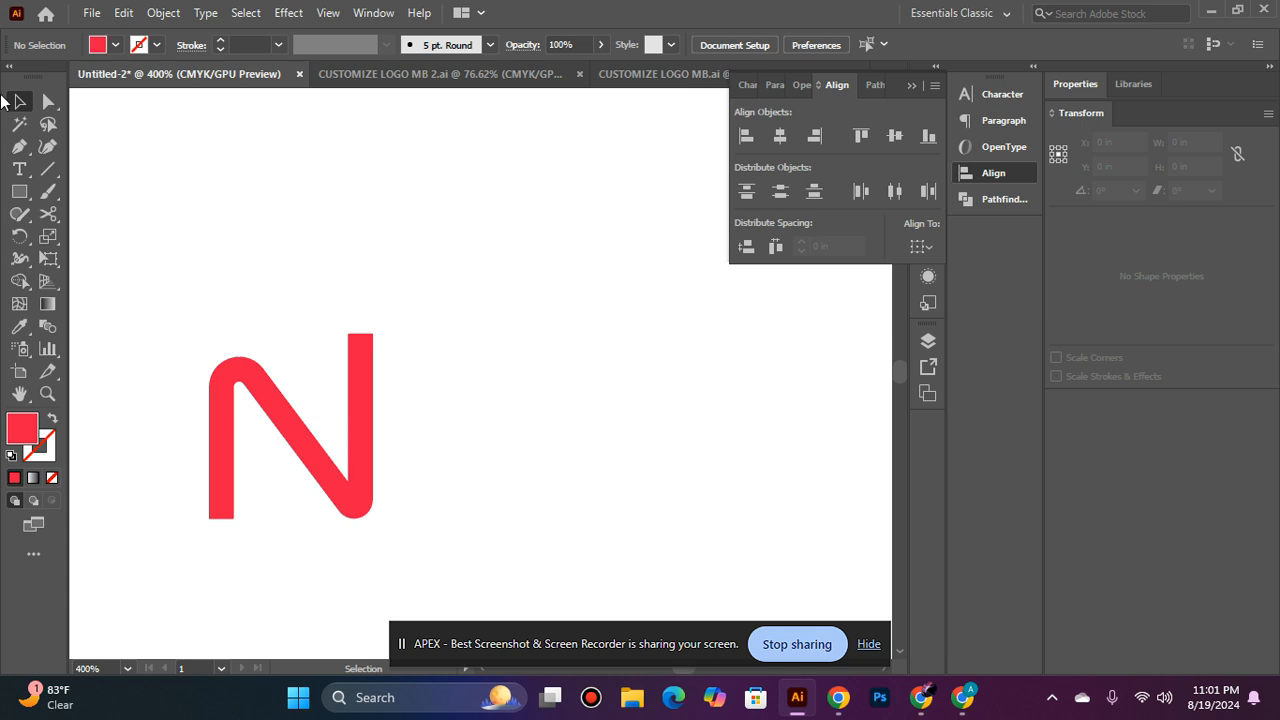
{"action": "scroll", "coordinate": [3, 101], "scroll_direction": "down", "scroll_amount": 1}
Copy the remaining N and paste the duplicate in front of it, in the same position
{"action": "left_click", "coordinate": [366, 371]}
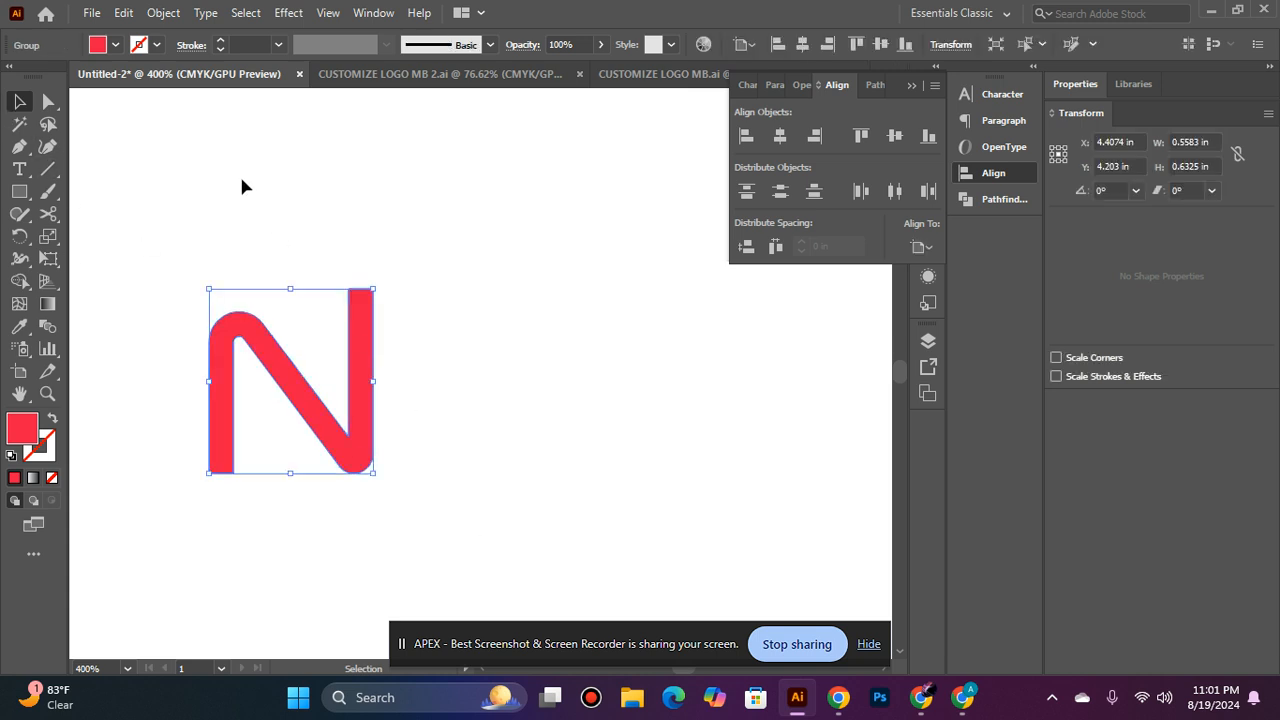
{"action": "left_click", "coordinate": [123, 12]}
{"action": "left_click", "coordinate": [157, 105]}
{"action": "left_click", "coordinate": [123, 12]}
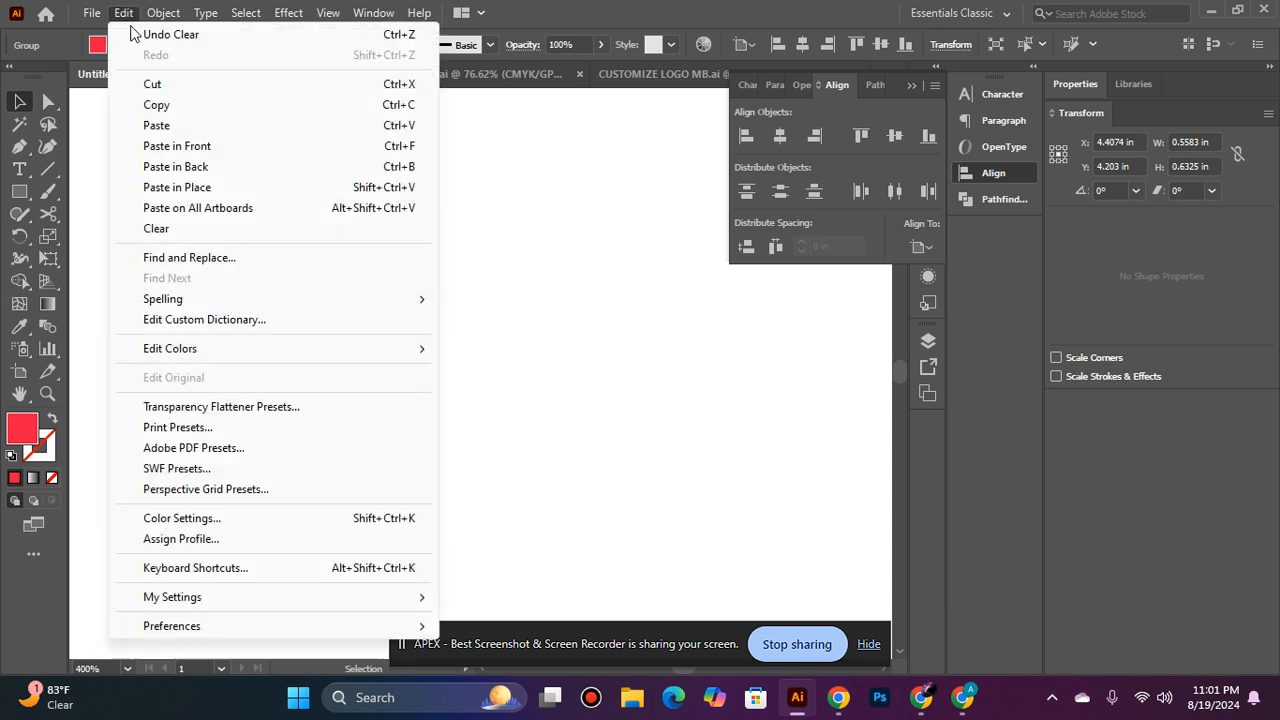
{"action": "left_click", "coordinate": [182, 150]}
Reflect the duplicate N across the vertical axis to make a mirrored N
{"action": "right_click", "coordinate": [291, 371]}
{"action": "mouse_move", "coordinate": [400, 272]}
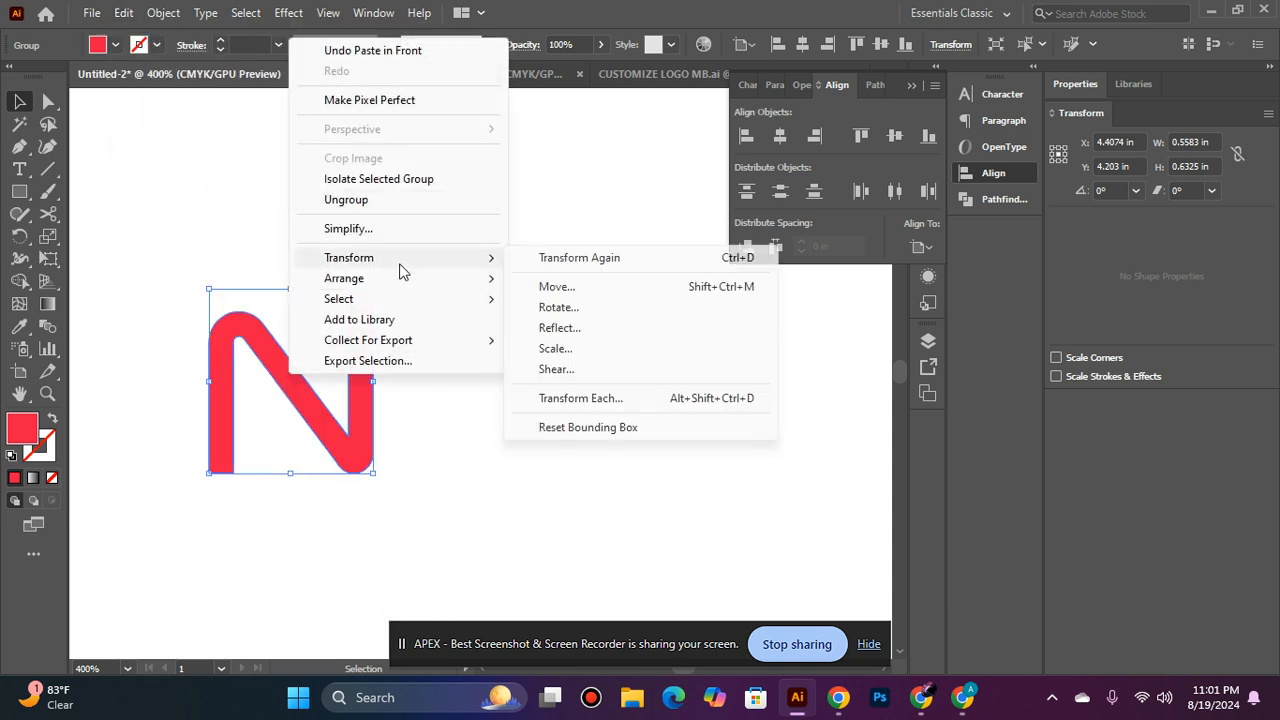
{"action": "left_click", "coordinate": [598, 330]}
{"action": "left_click", "coordinate": [931, 415]}
{"action": "left_click", "coordinate": [931, 415]}
{"action": "left_click", "coordinate": [1067, 456]}
Move the mirrored N right and slightly down so its tall stem overlaps the original N's right stem
{"action": "left_click_drag", "start_coordinate": [320, 346], "coordinate": [503, 347]}
{"action": "left_click", "coordinate": [542, 215]}
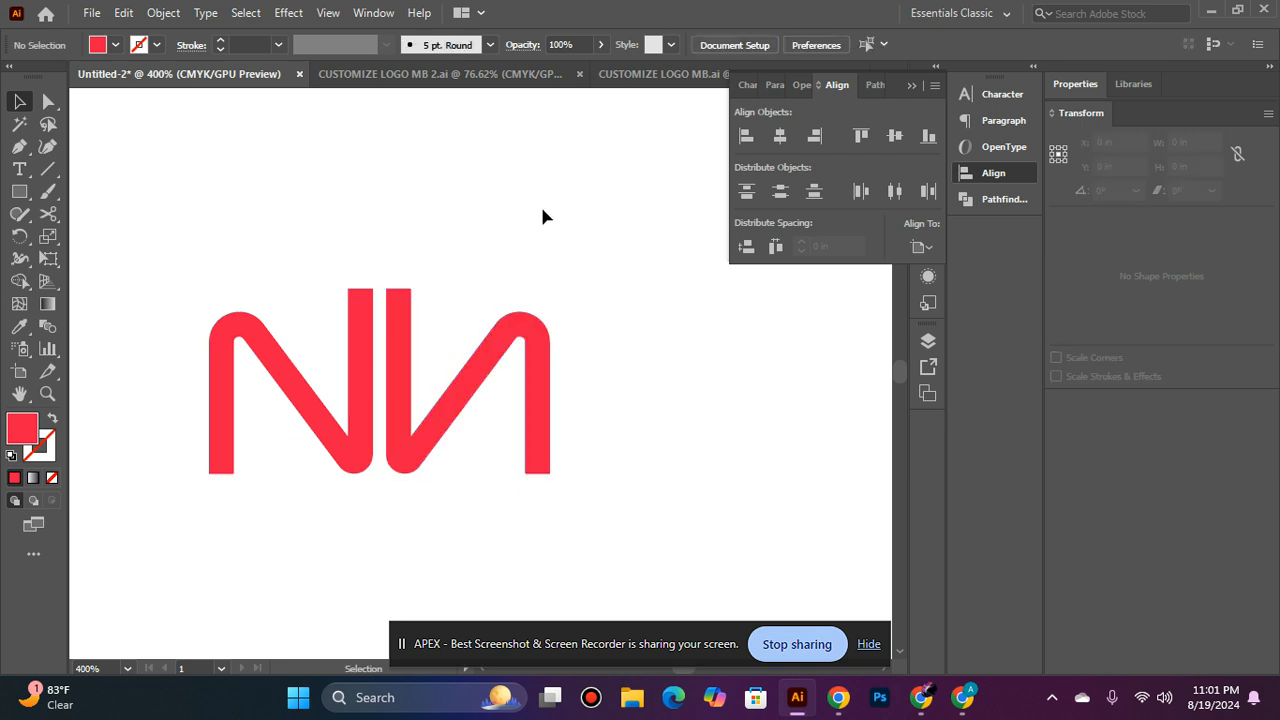
{"action": "left_click", "coordinate": [426, 412], "text": "ctrl+alt"}
{"action": "left_click_drag", "start_coordinate": [506, 380], "coordinate": [484, 392]}
{"action": "left_click", "coordinate": [570, 270]}
{"action": "left_click", "coordinate": [449, 403], "text": "ctrl"}
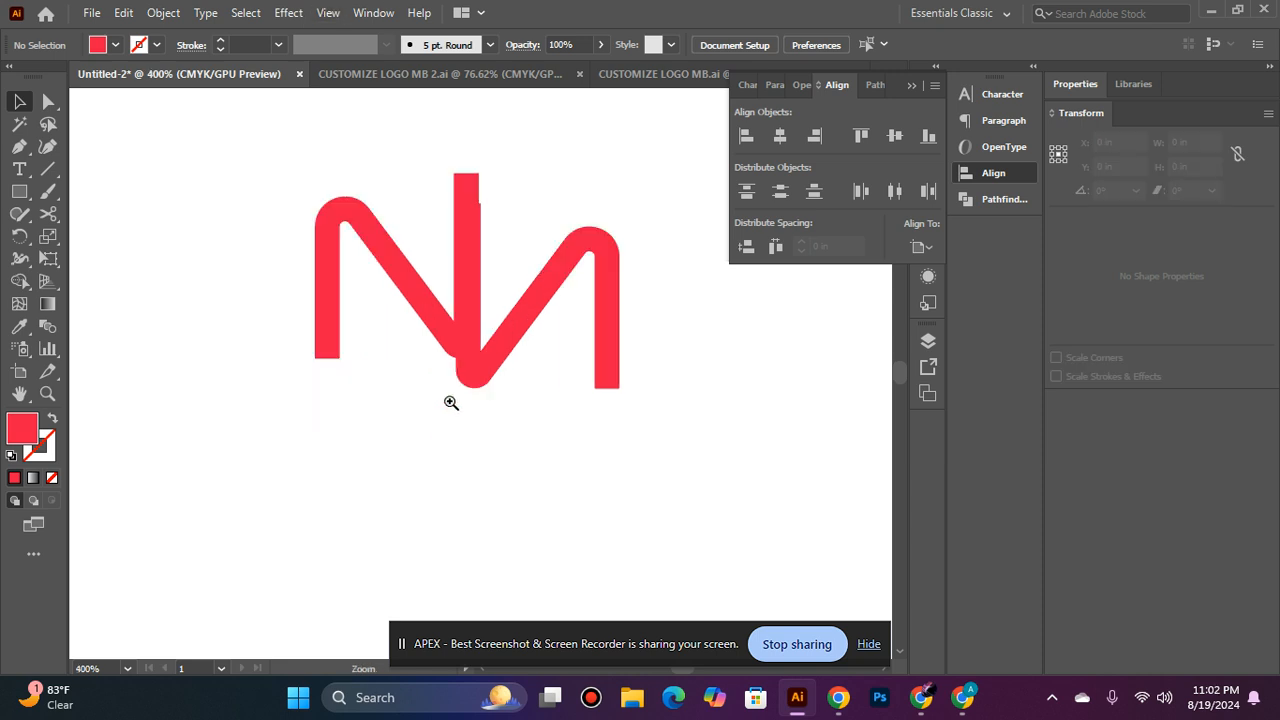
{"action": "left_click_drag", "start_coordinate": [509, 346], "coordinate": [510, 342]}
{"action": "key", "text": "Left"}
{"action": "left_click", "coordinate": [554, 183]}
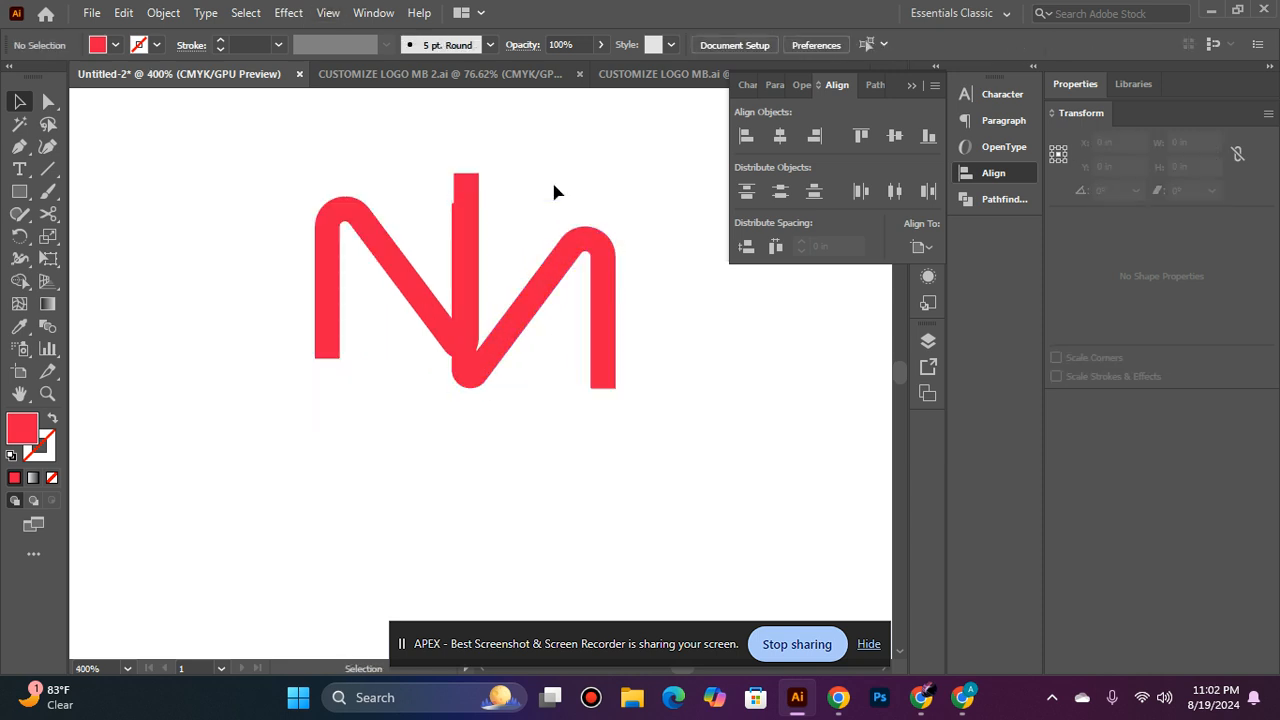
Shift the mirrored N further down so only the upper part of its stem overlaps the original's right stem
{"action": "left_click", "coordinate": [564, 264]}
{"action": "key", "text": "Down"}
{"action": "key", "text": "Right"}
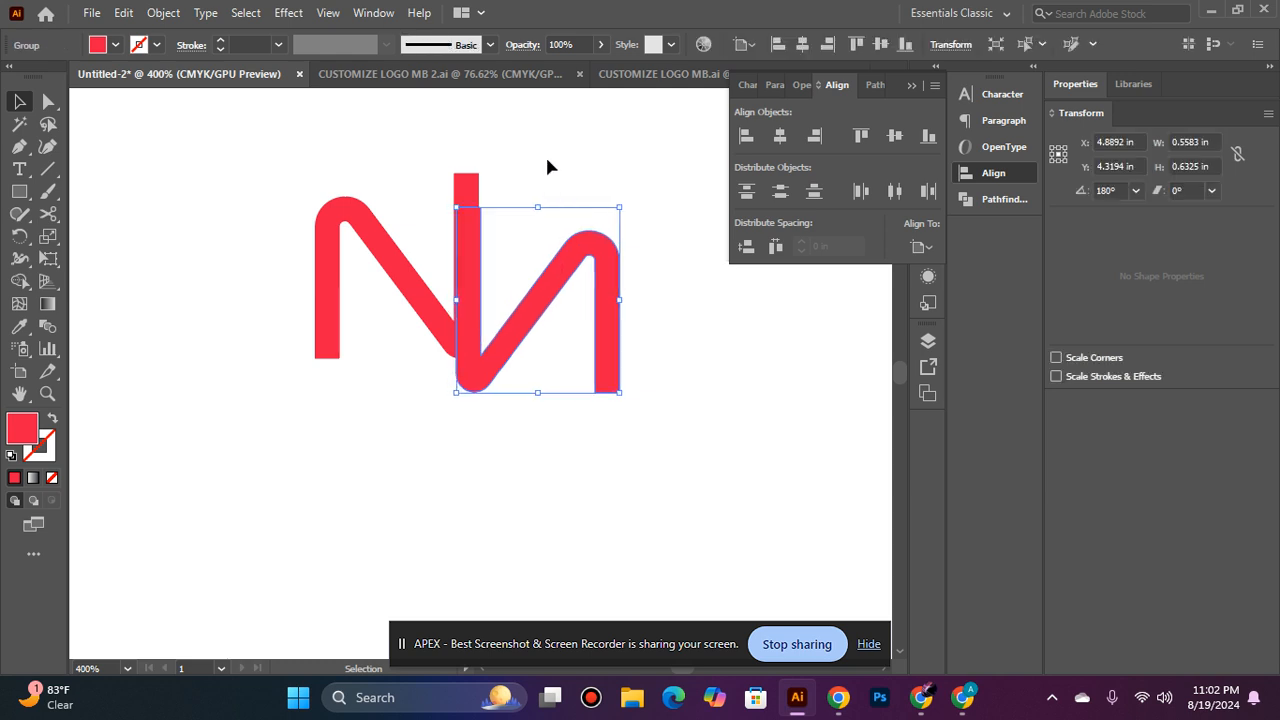
{"action": "left_click", "coordinate": [545, 154]}
{"action": "left_click_drag", "start_coordinate": [548, 310], "coordinate": [538, 399]}
{"action": "left_click", "coordinate": [590, 392]}
{"action": "left_click", "coordinate": [545, 213]}
{"action": "left_click", "coordinate": [549, 397]}
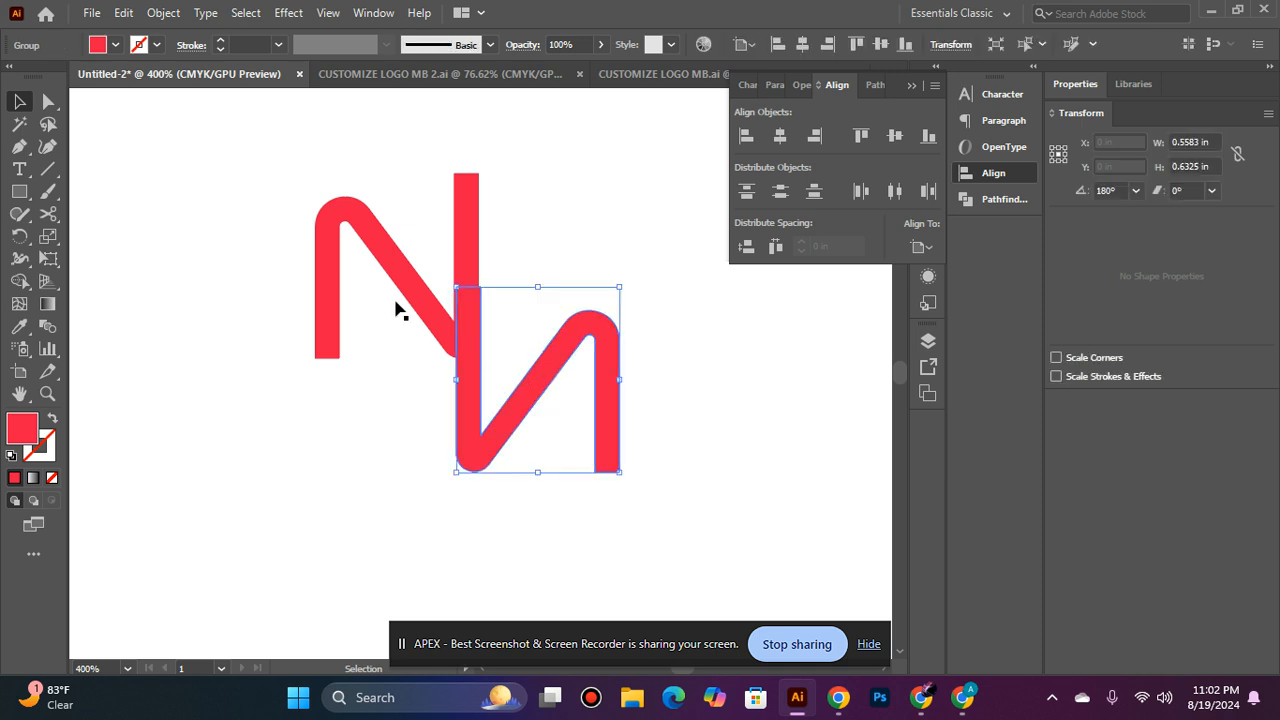
Offset the mirrored N's path outward by 3 pt (0.0417 in) with Miter joins
{"action": "left_click", "coordinate": [163, 12]}
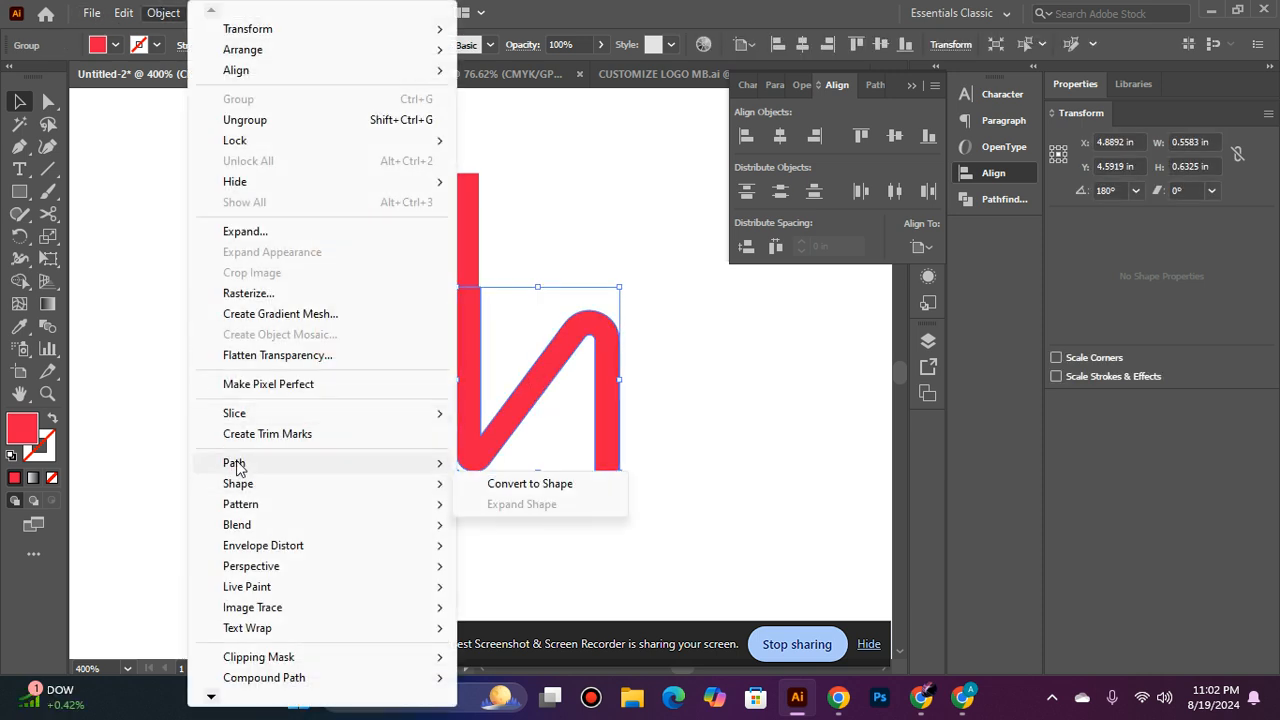
{"action": "mouse_move", "coordinate": [240, 462]}
{"action": "left_click", "coordinate": [508, 539]}
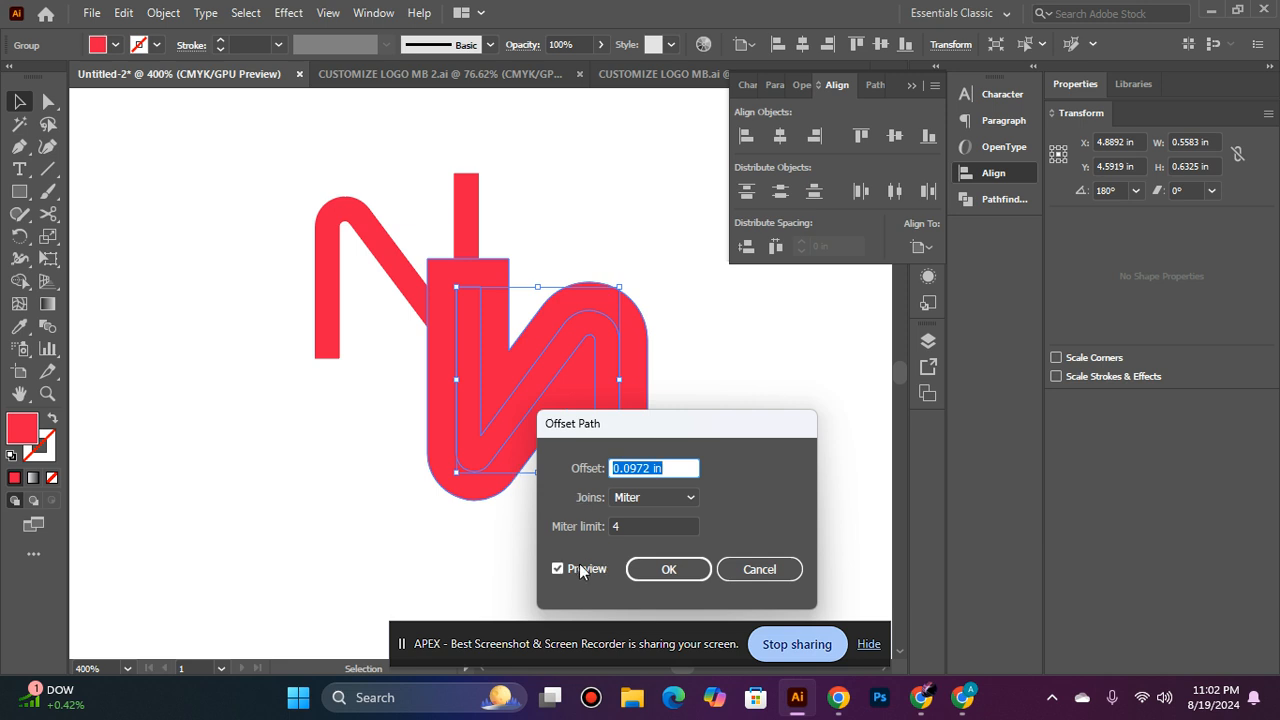
{"action": "left_click", "coordinate": [583, 570]}
{"action": "double_click", "coordinate": [678, 465]}
{"action": "left_click", "coordinate": [678, 465]}
{"action": "type", "text": "3P"}
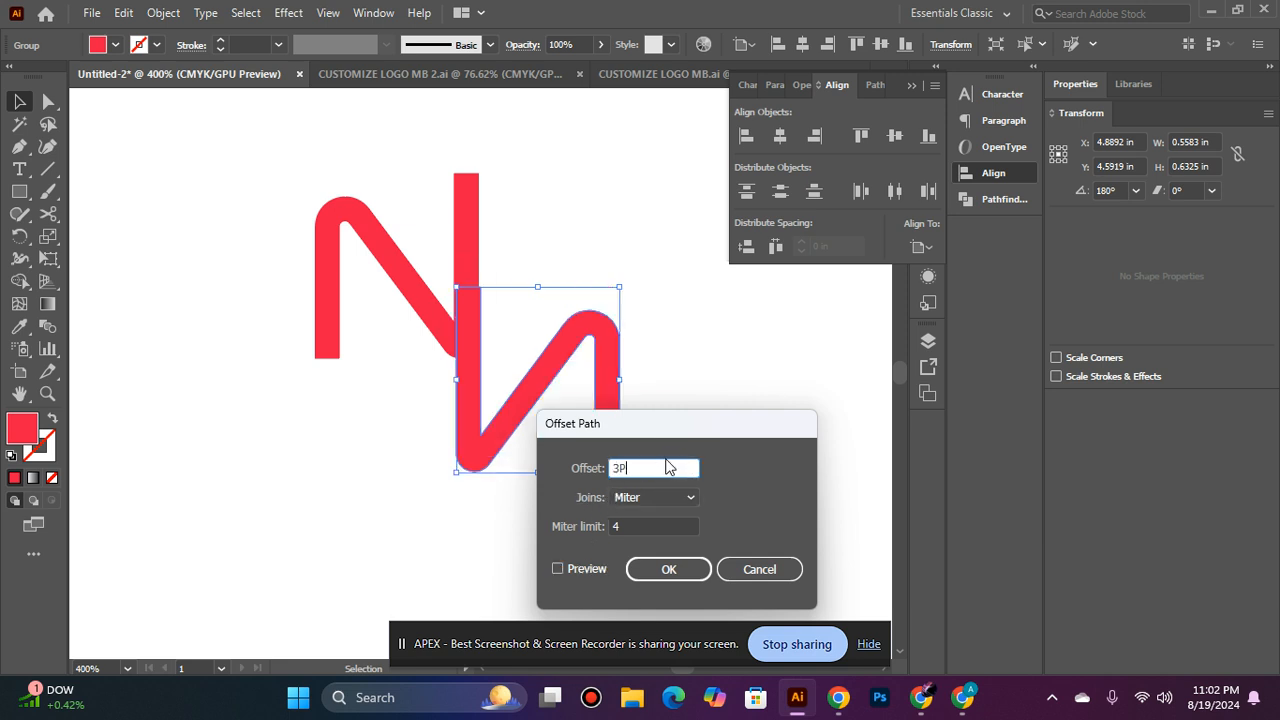
{"action": "left_click", "coordinate": [553, 568]}
{"action": "left_click", "coordinate": [553, 568]}
{"action": "left_click", "coordinate": [553, 568]}
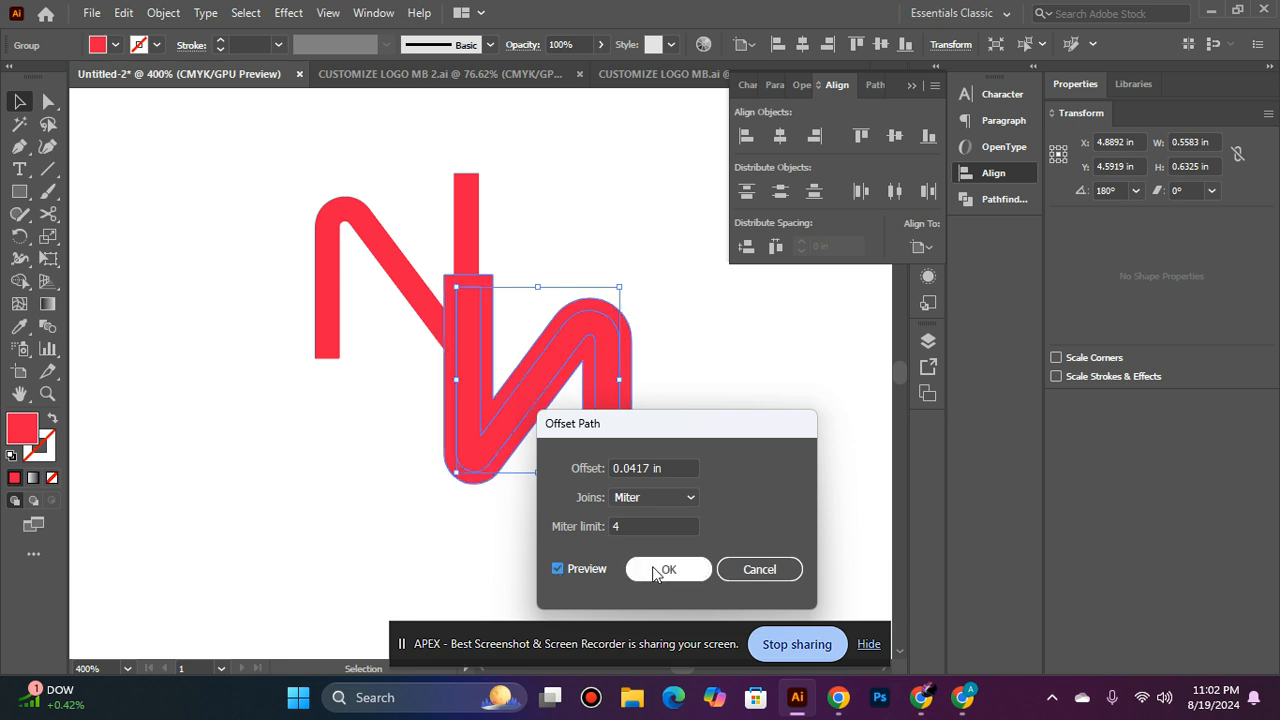
{"action": "left_click", "coordinate": [662, 569]}
Subtract the offset shape from the original N with Minus Front, leaving a gap around the mirrored N
{"action": "left_click", "coordinate": [470, 228], "text": "shift"}
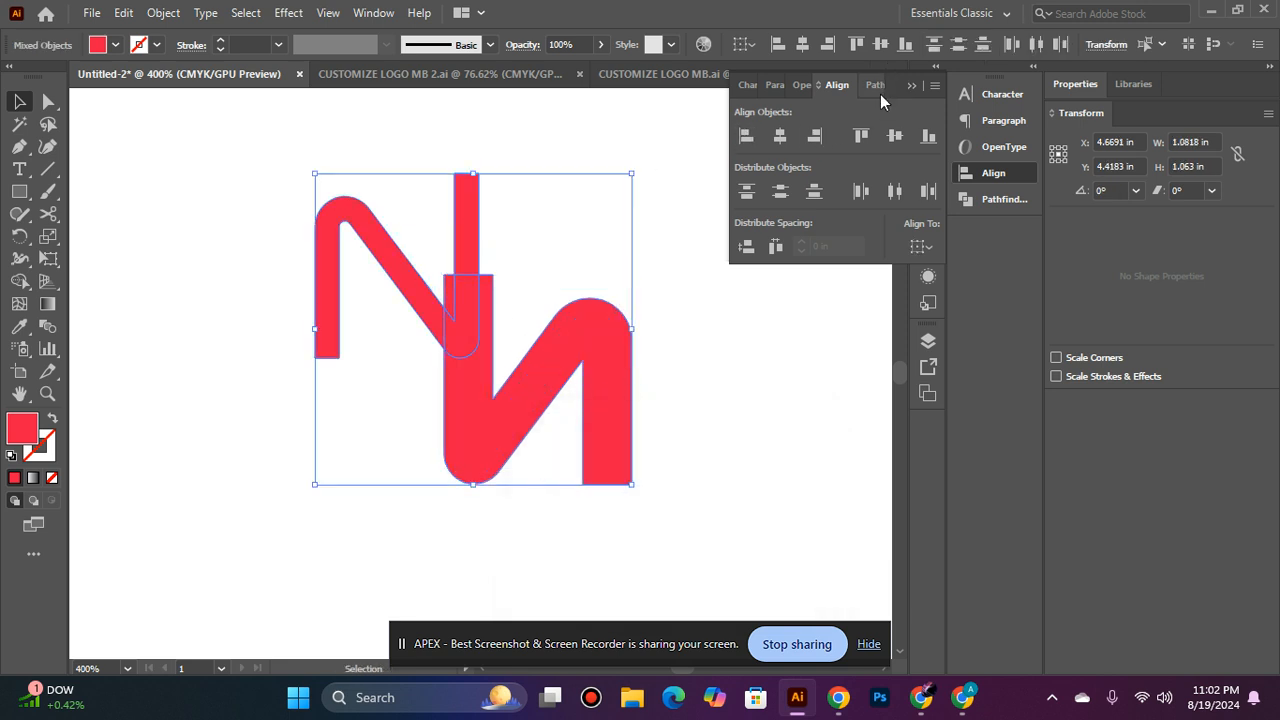
{"action": "left_click", "coordinate": [875, 85]}
{"action": "left_click", "coordinate": [781, 135]}
{"action": "left_click", "coordinate": [709, 306]}
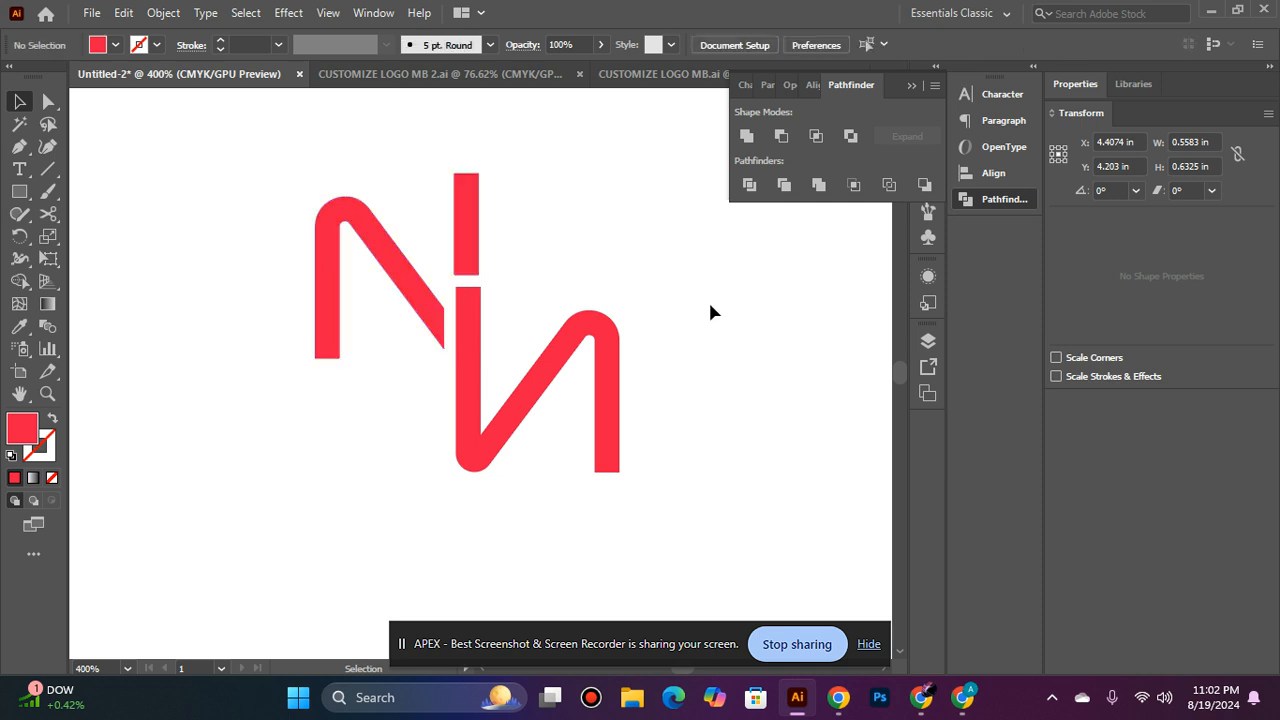
Select the cut original N together with the mirrored N and group them as one monogram
{"action": "left_click", "coordinate": [463, 420], "text": "ctrl+alt"}
{"action": "left_click", "coordinate": [463, 420], "text": "ctrl+alt"}
{"action": "left_click", "coordinate": [463, 420], "text": "ctrl+alt"}
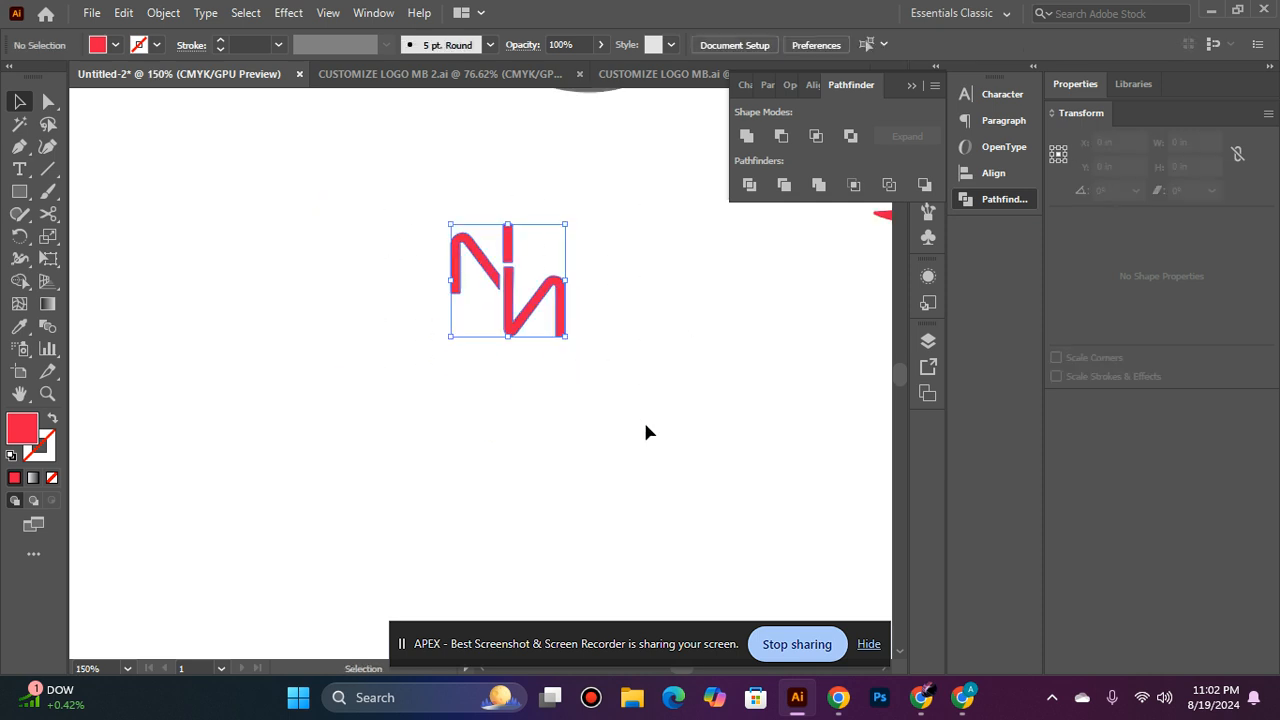
{"action": "left_click_drag", "start_coordinate": [646, 425], "coordinate": [645, 425]}
{"action": "key", "text": "ctrl+0"}
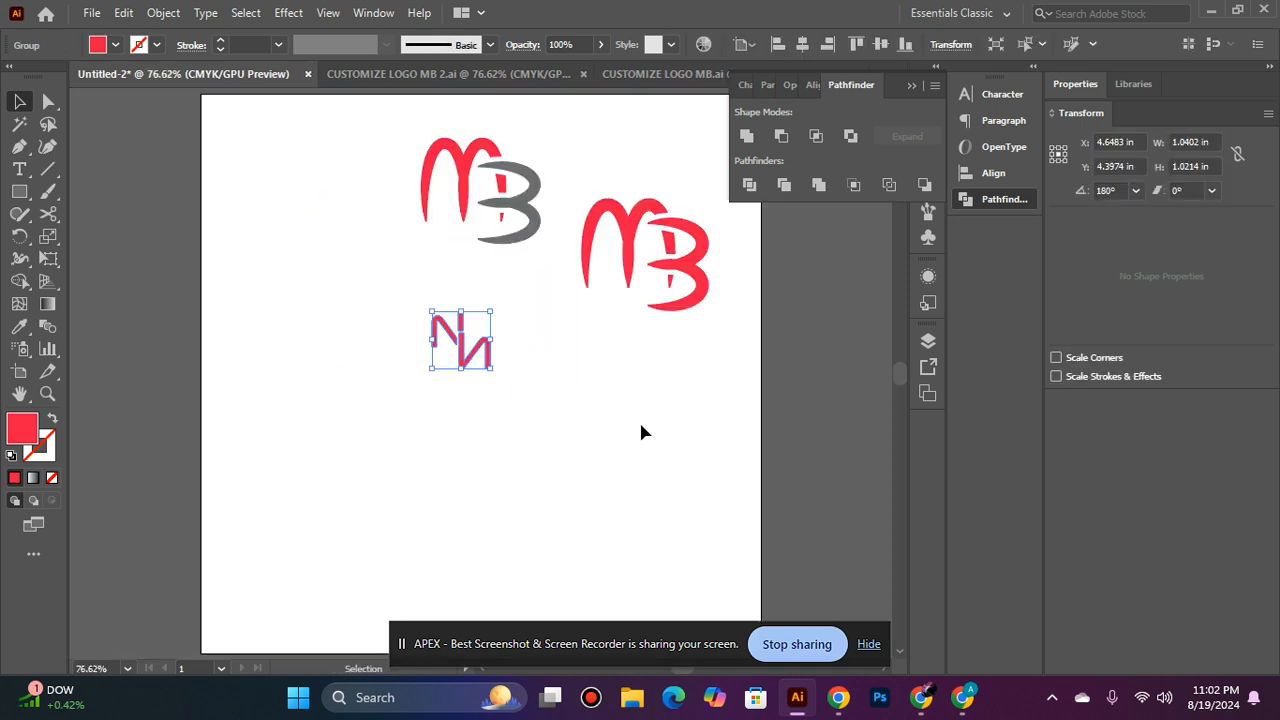
{"action": "left_click", "coordinate": [641, 431]}
Centre the NN monogram horizontally and vertically on the artboard and enlarge it to about 1.96 × 1.92 in
{"action": "left_click", "coordinate": [489, 349]}
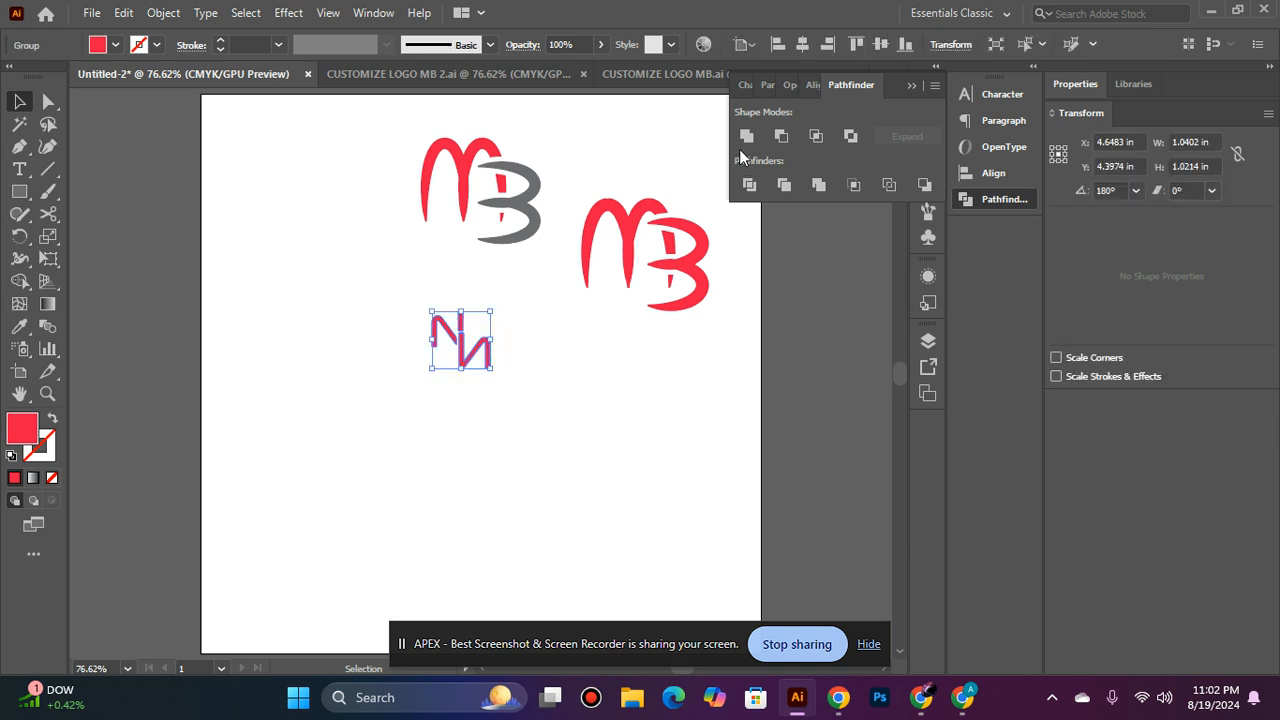
{"action": "left_click", "coordinate": [813, 84]}
{"action": "left_click", "coordinate": [780, 135]}
{"action": "left_click", "coordinate": [894, 135]}
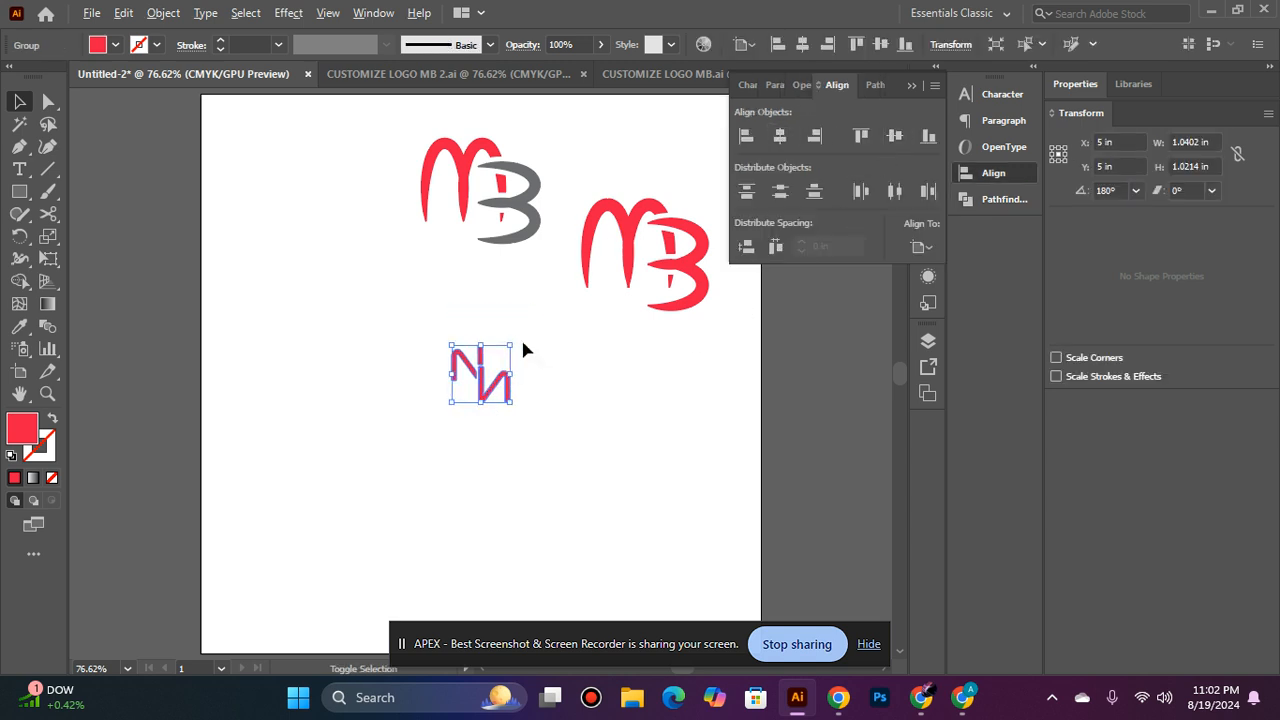
{"action": "left_click_drag", "start_coordinate": [516, 340], "coordinate": [590, 329]}
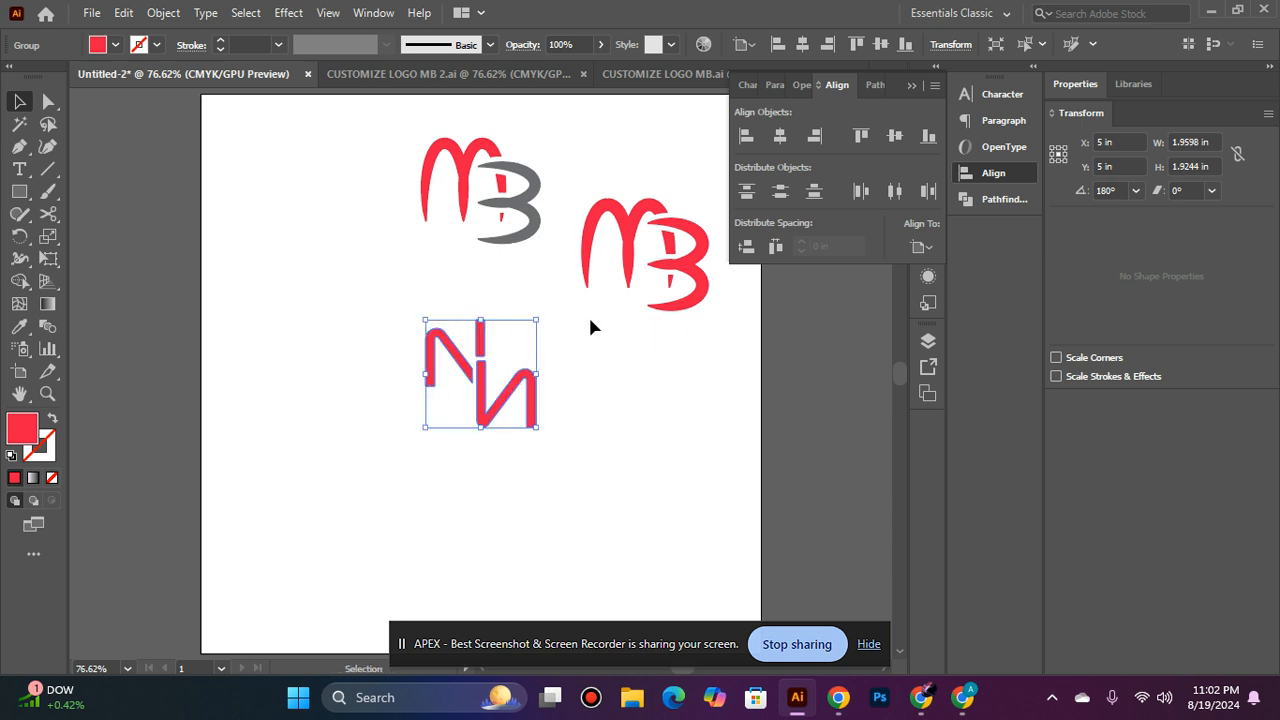
{"action": "left_click", "coordinate": [574, 471]}
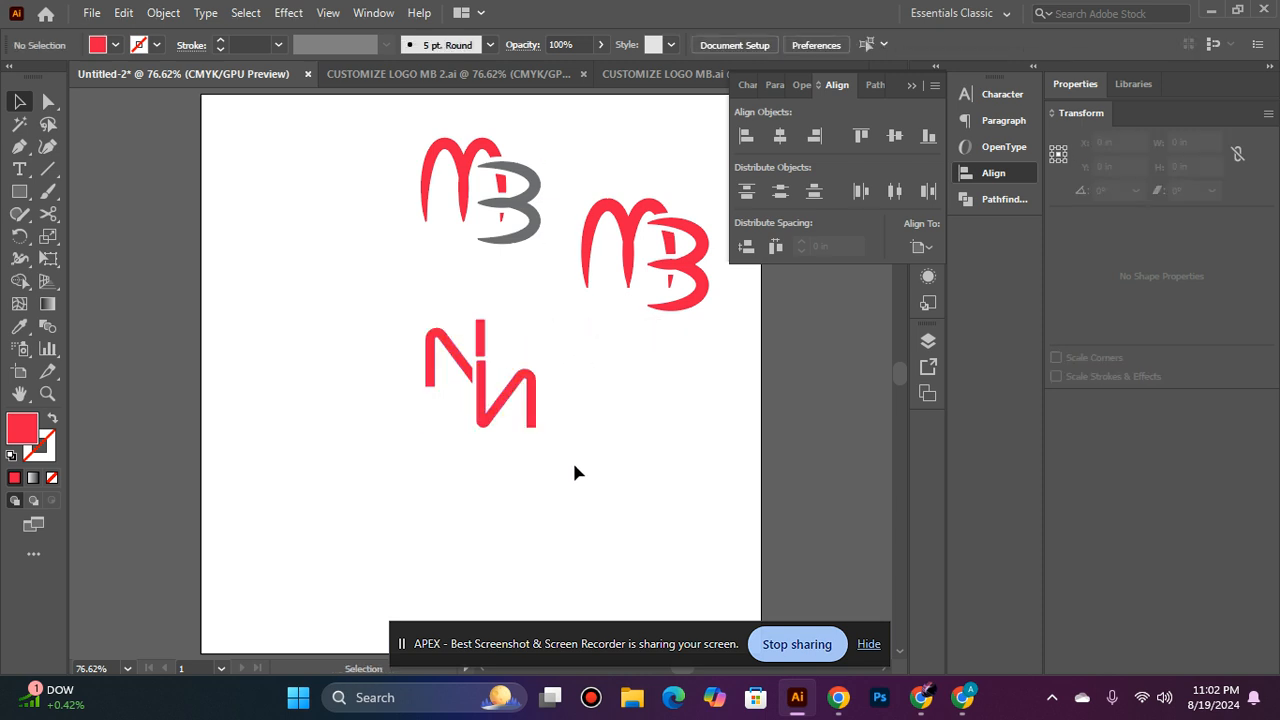